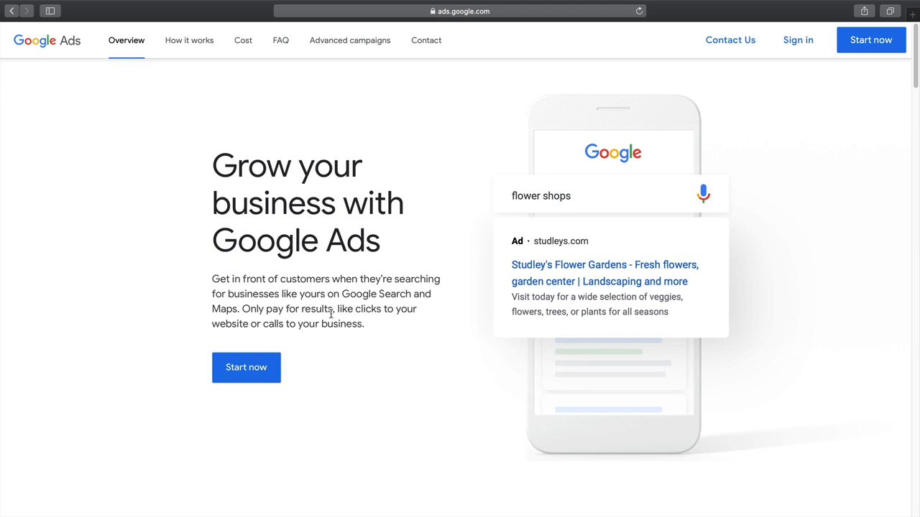
Step: Start Google Ads and review the eCommerce Flatsome campaign's overview, including its diagnostics and location map
left_click(241, 368)
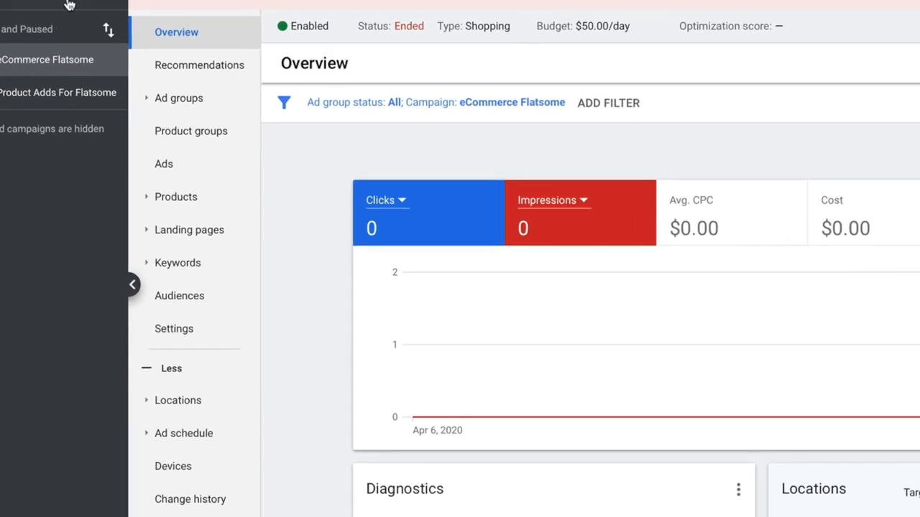
left_click(133, 286)
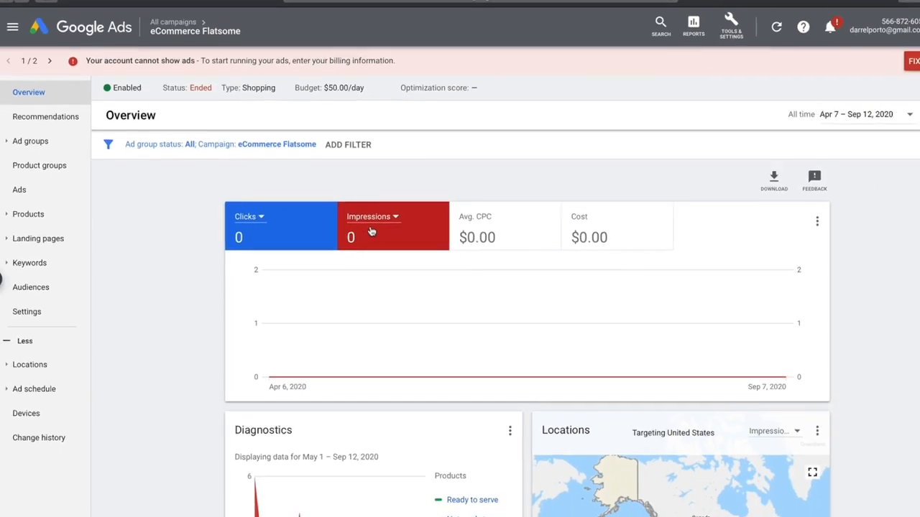
scroll(459, 230, "down", 3)
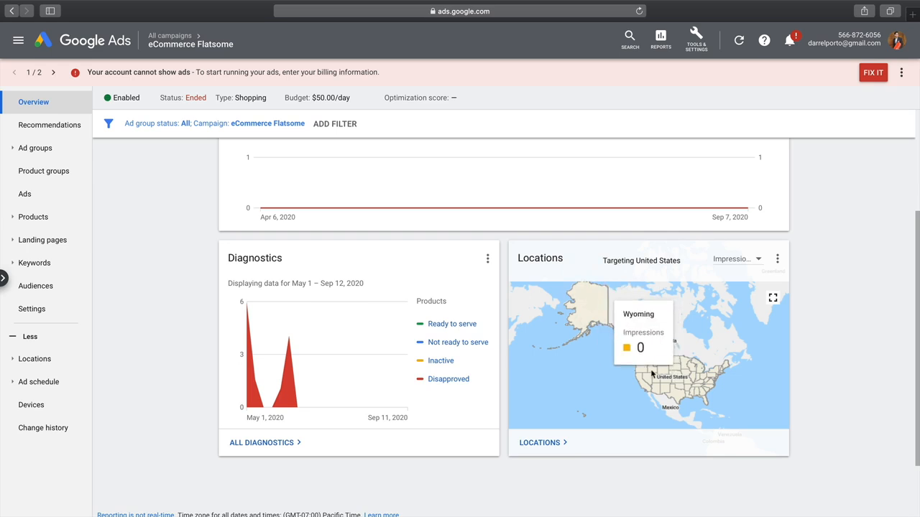
scroll(216, 338, "up", 3)
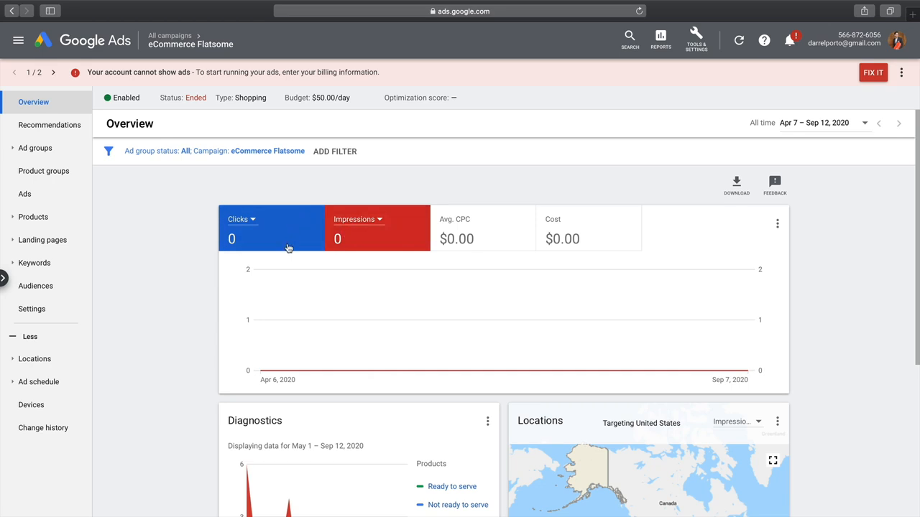
Step: Look through the campaign's recommendations, ad groups and audiences, and return to the overview
left_click(62, 126)
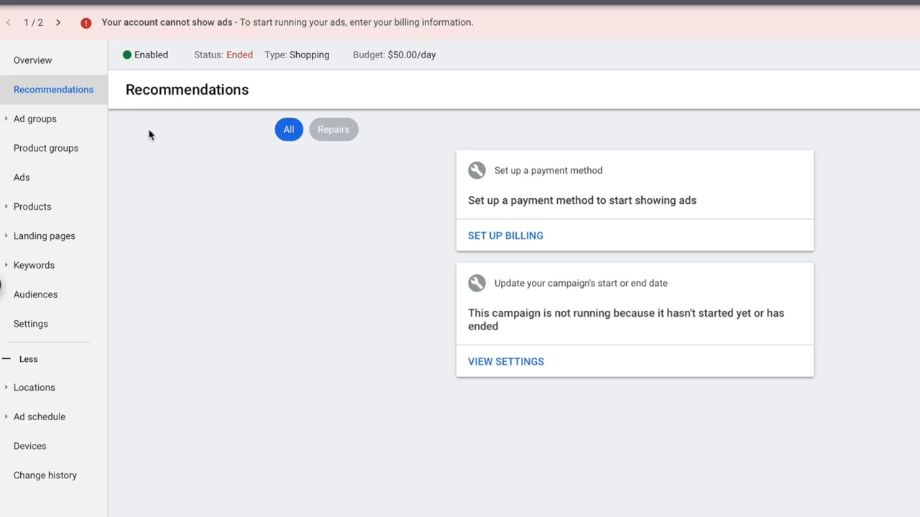
left_click(33, 122)
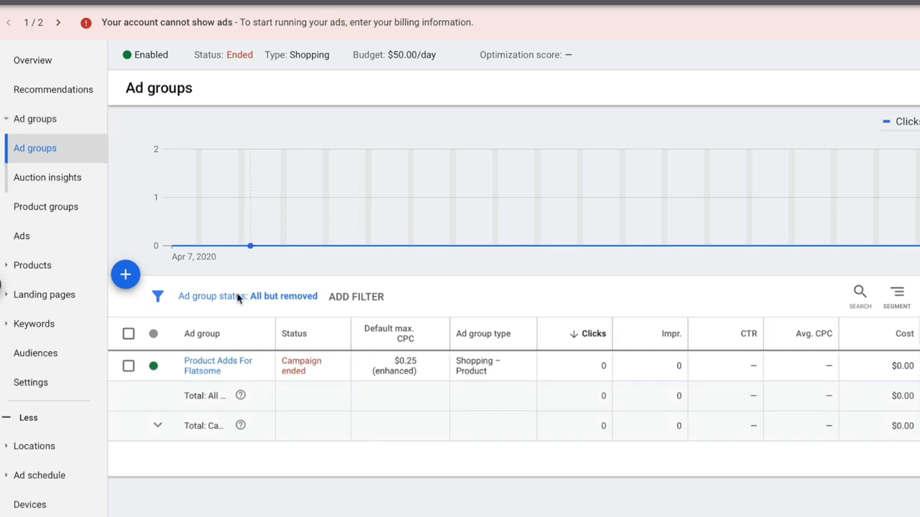
left_click(54, 118)
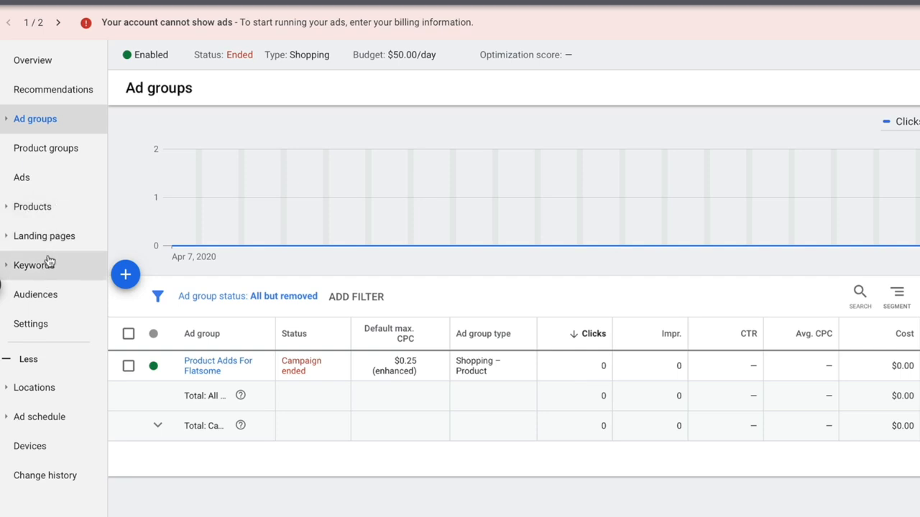
left_click(50, 297)
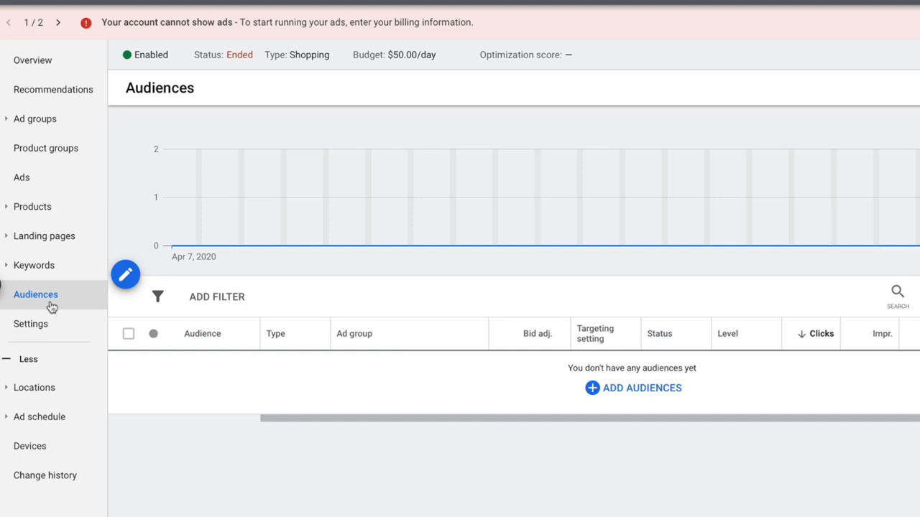
left_click(63, 64)
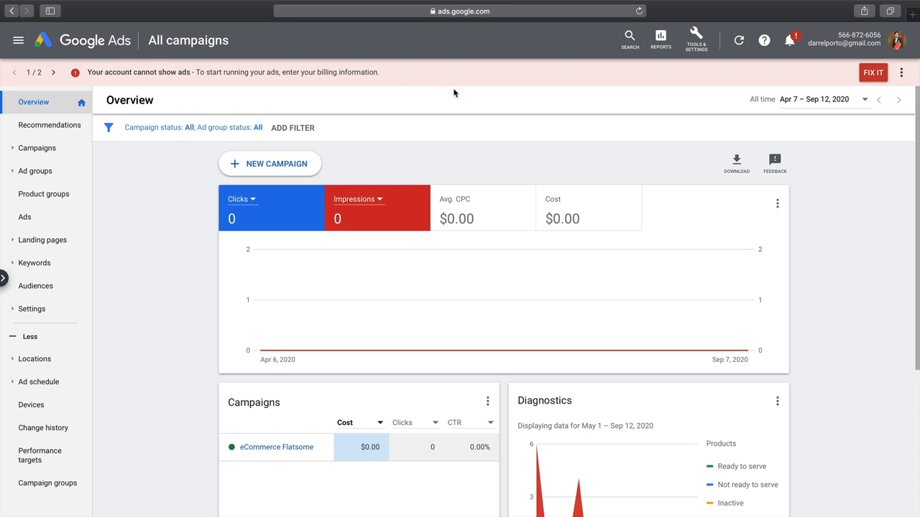
Step: Open the billing settings and examine the payments setup form from billing country to card details
left_click(696, 48)
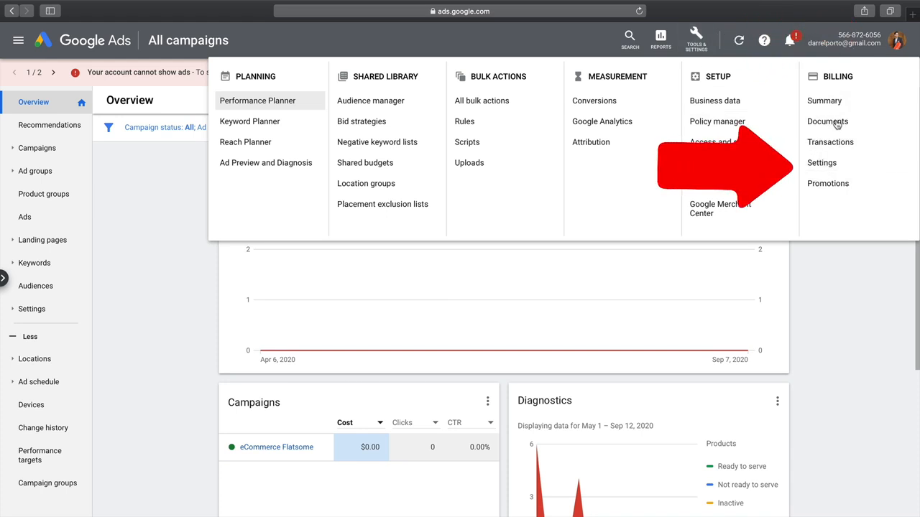
left_click(823, 162)
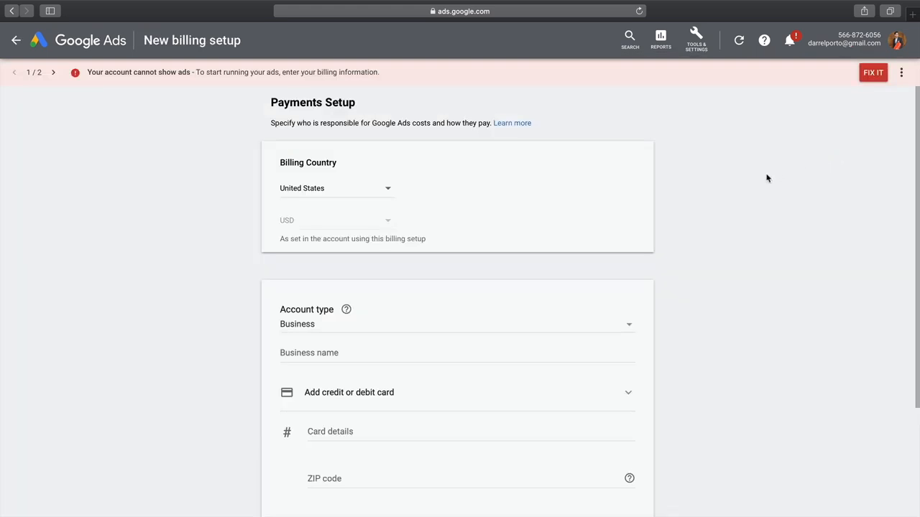
scroll(756, 195, "down", 1)
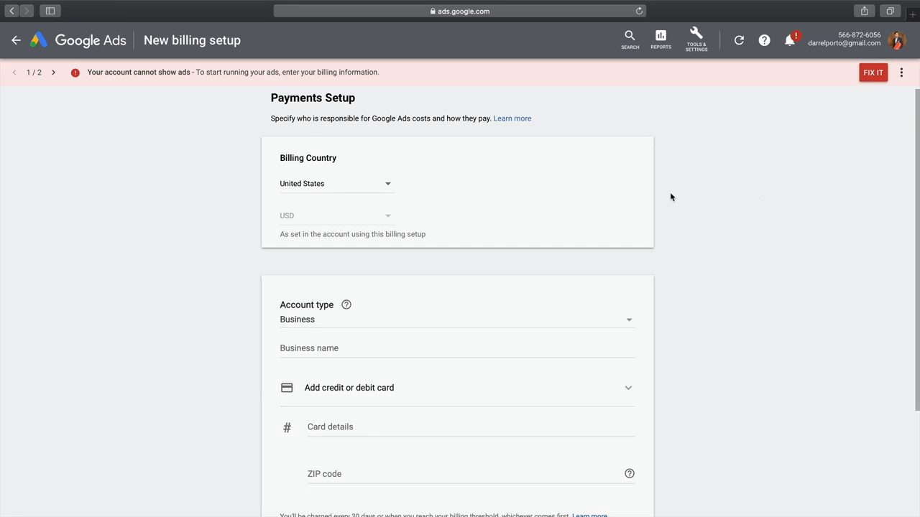
scroll(378, 208, "down", 3)
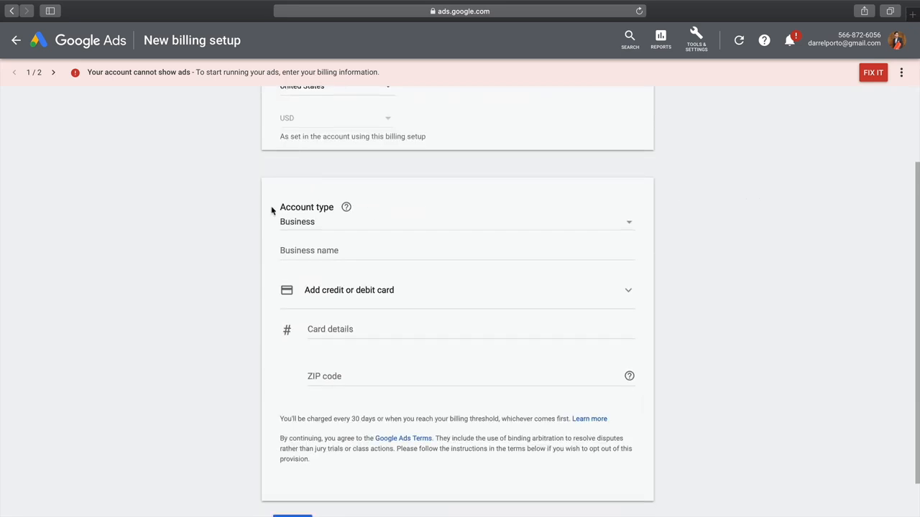
scroll(306, 269, "down", 1)
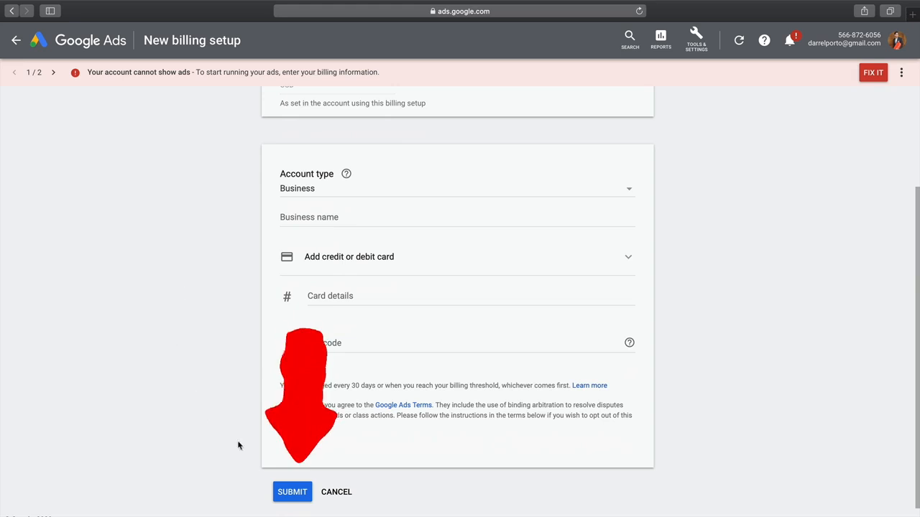
left_click(293, 492)
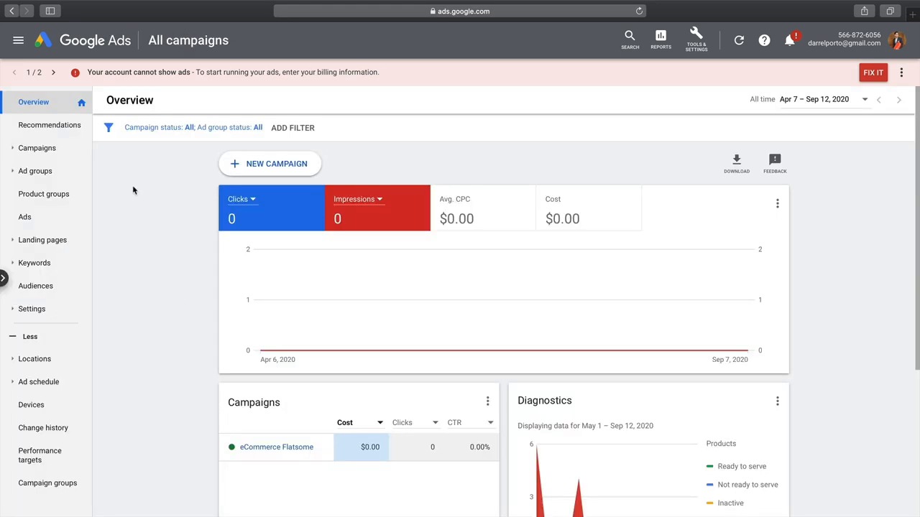
Step: Start a new campaign from the account's campaigns list
left_click(37, 148)
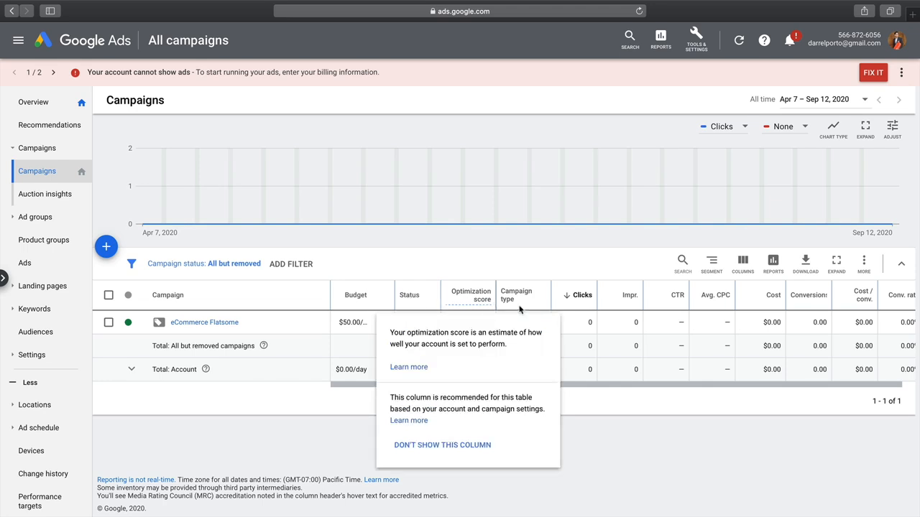
mouse_move(587, 298)
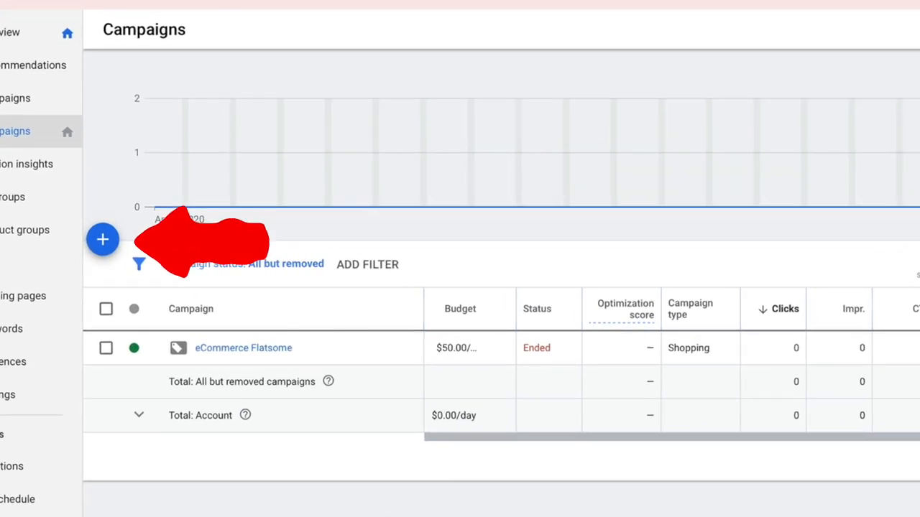
left_click(101, 238)
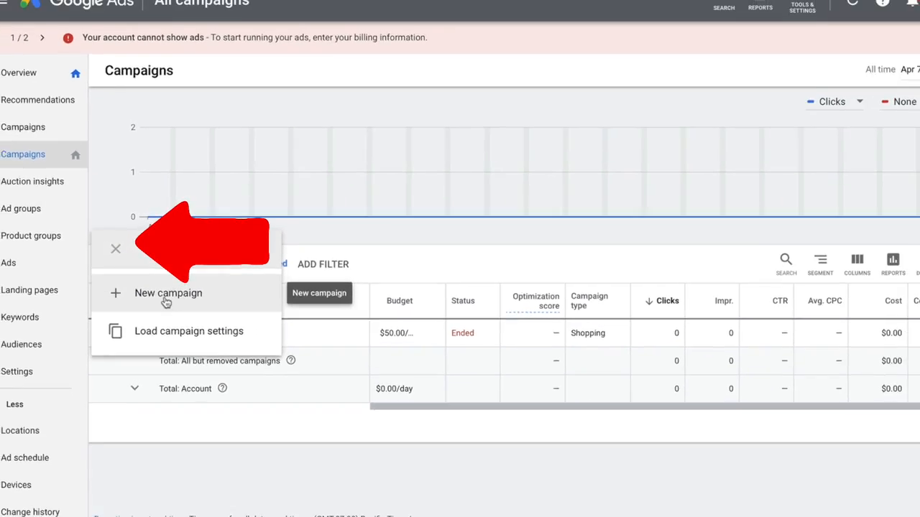
left_click(178, 306)
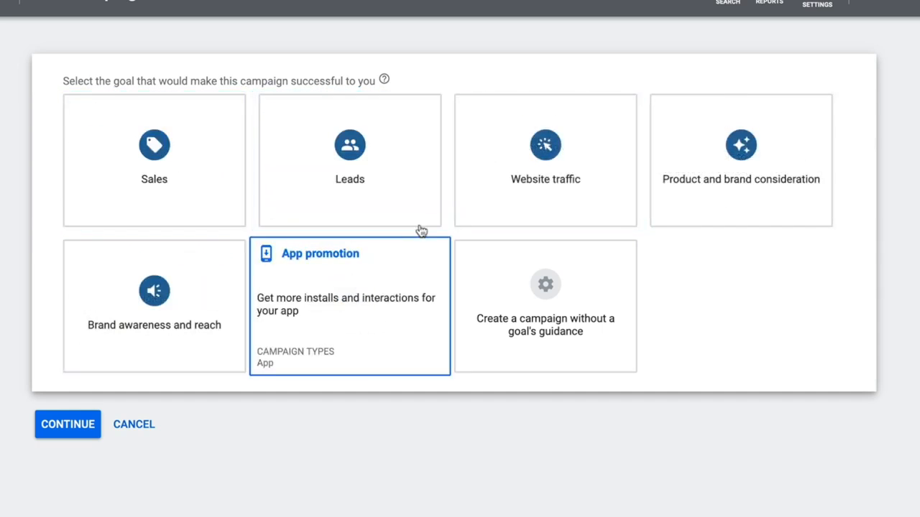
Step: Choose to create the campaign without a goal's guidance and set its type to Display
left_click(531, 274)
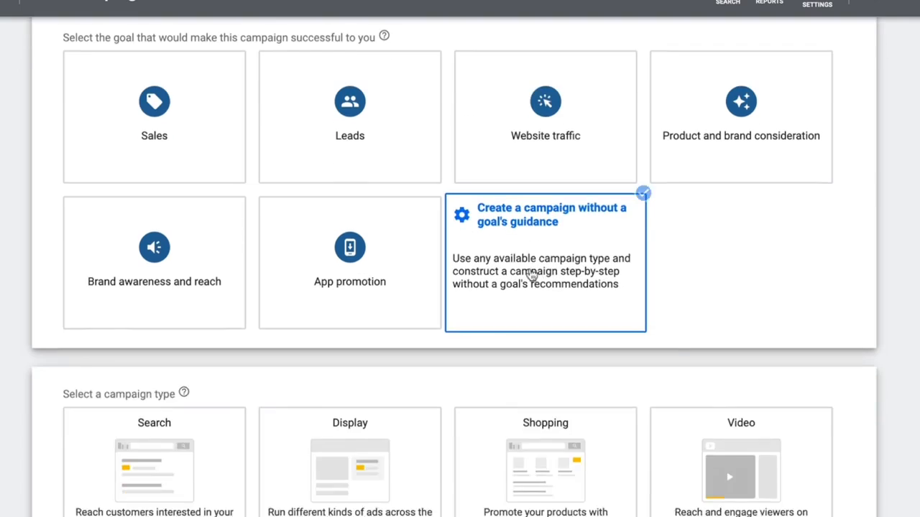
scroll(585, 273, "down", 3)
scroll(575, 359, "up", 3)
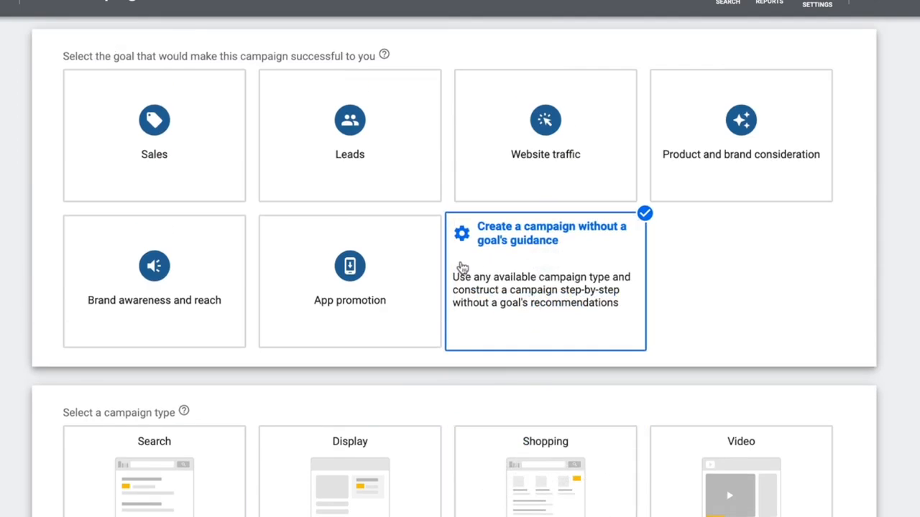
scroll(464, 268, "down", 3)
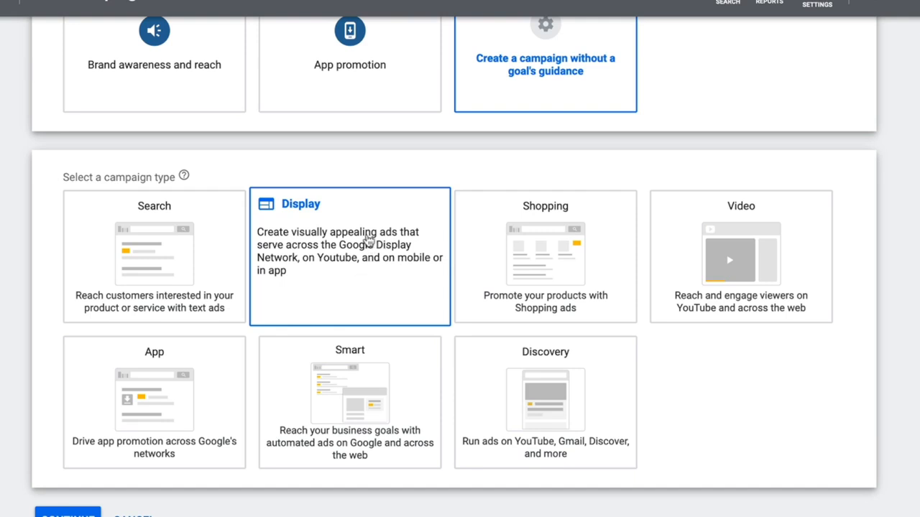
left_click(368, 239)
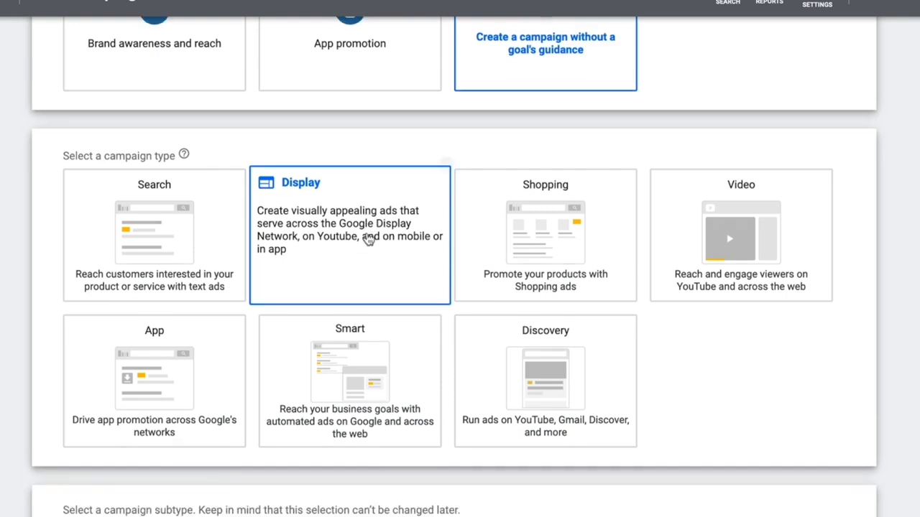
Step: Set the campaign subtype to Standard display campaign
scroll(370, 238, "down", 3)
scroll(332, 331, "down", 1)
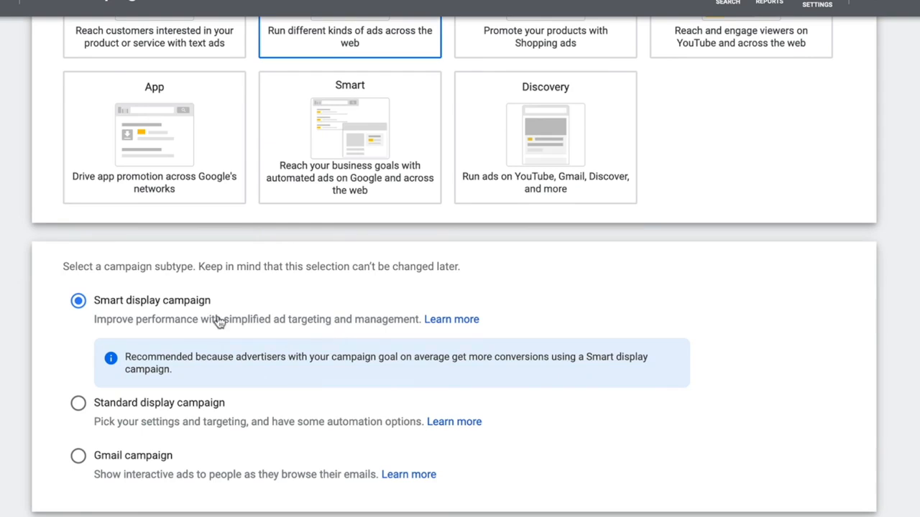
scroll(216, 322, "down", 1)
scroll(165, 314, "down", 1)
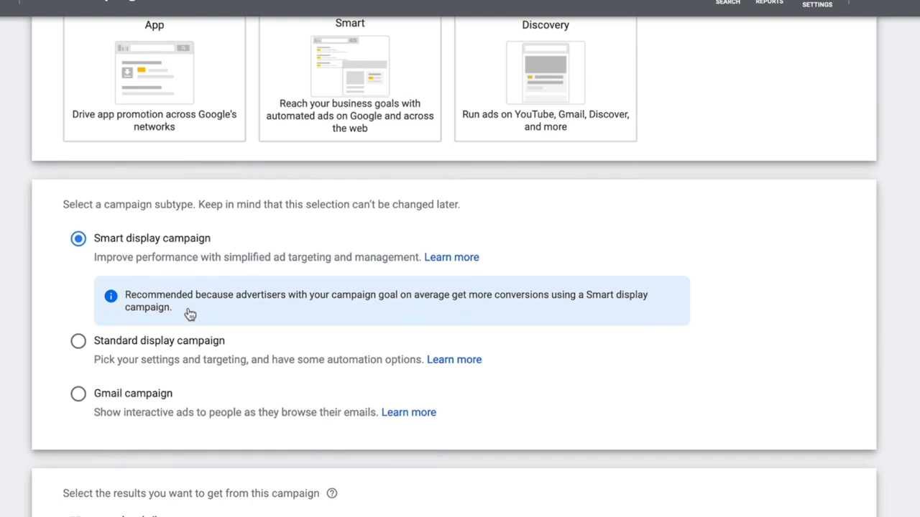
left_click(79, 343)
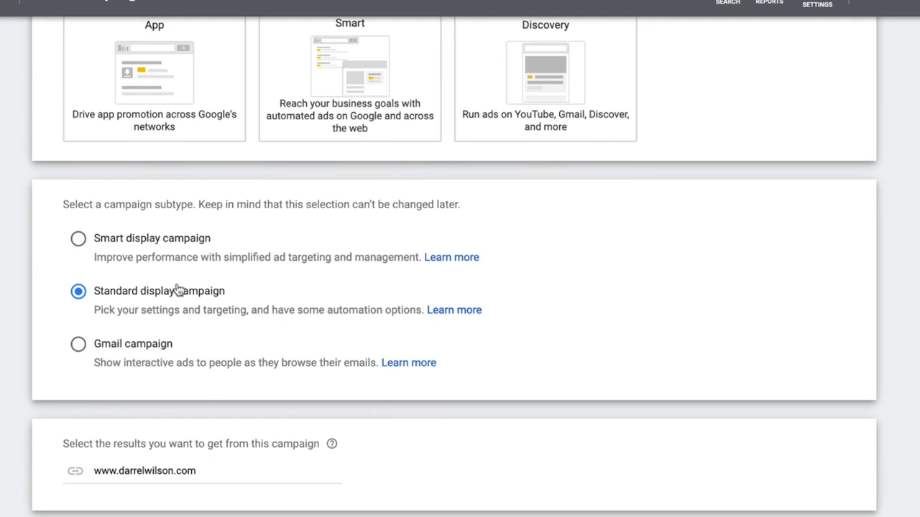
Step: Keep the prefilled business website for the campaign results and continue to the campaign settings
scroll(204, 360, "down", 1)
left_click_drag(215, 448, 79, 446)
left_click(130, 448)
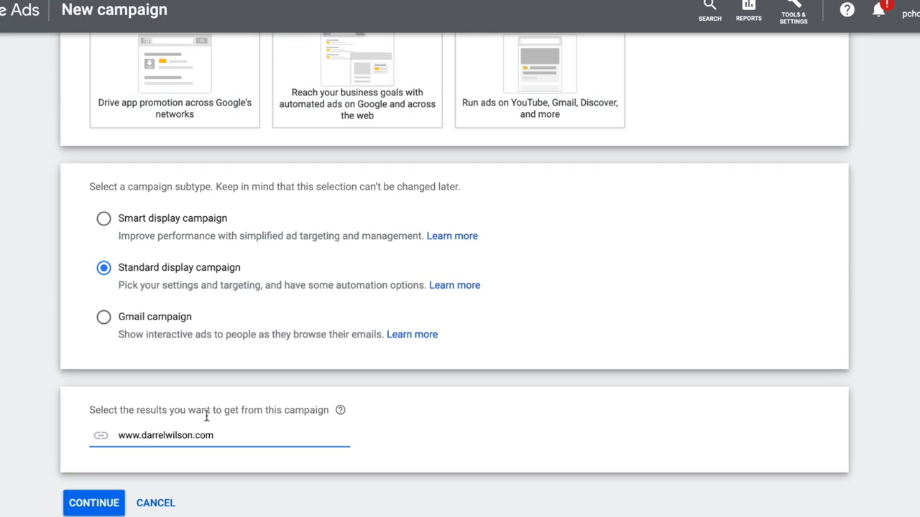
left_click(89, 507)
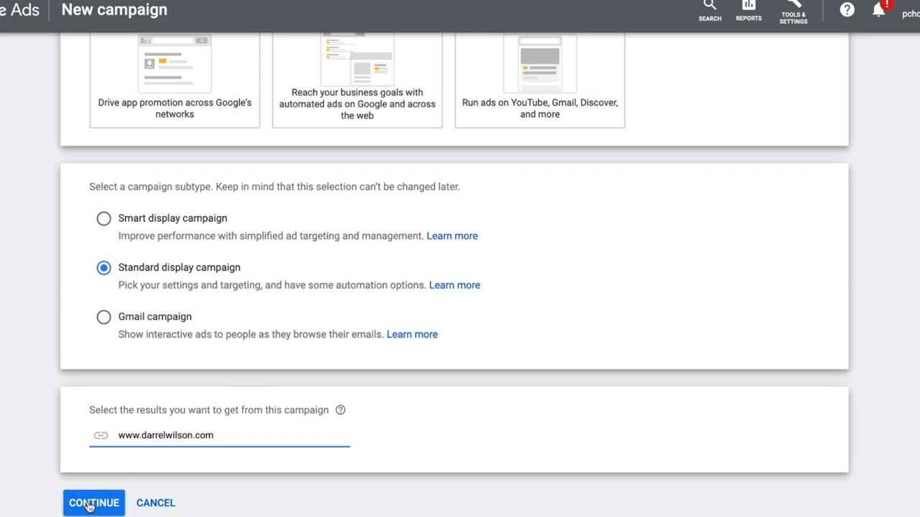
left_click(103, 505)
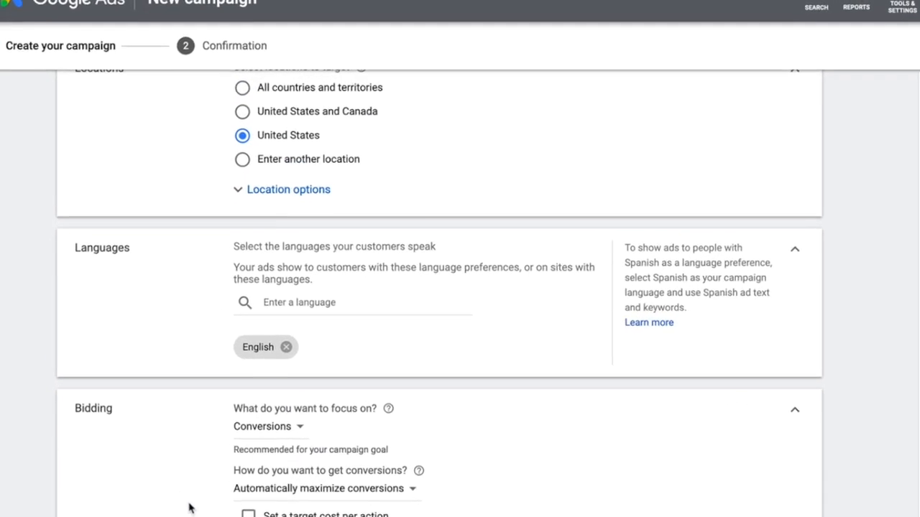
Step: Name the campaign "Web Design Company"
scroll(199, 516, "up", 3)
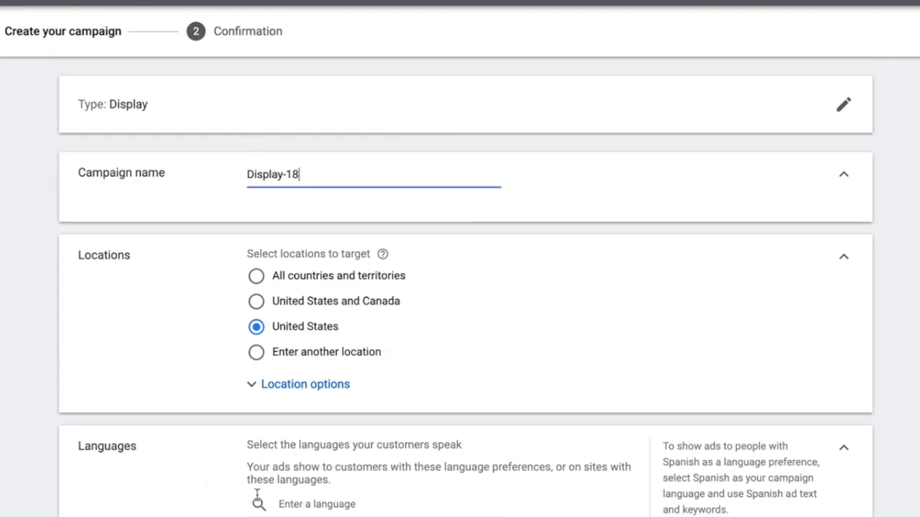
triple_click(286, 174)
type("Web Des")
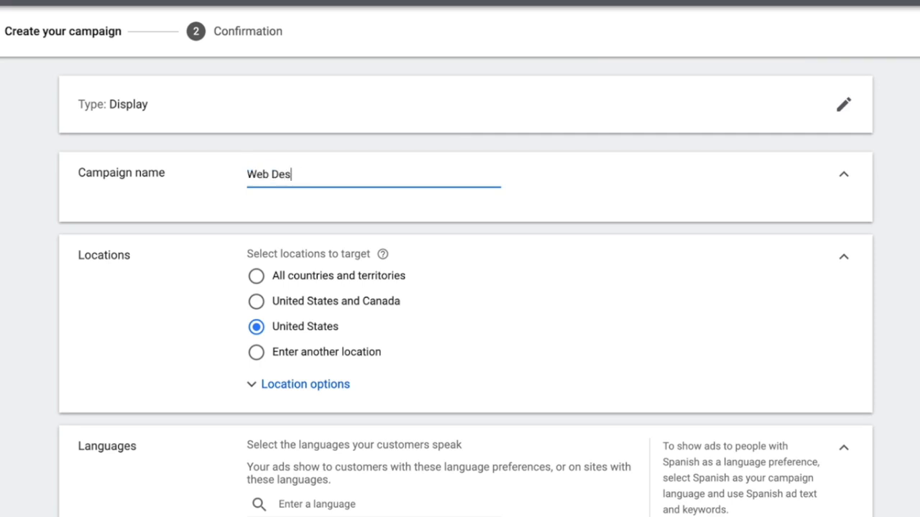
type("ign Company")
key("Tab")
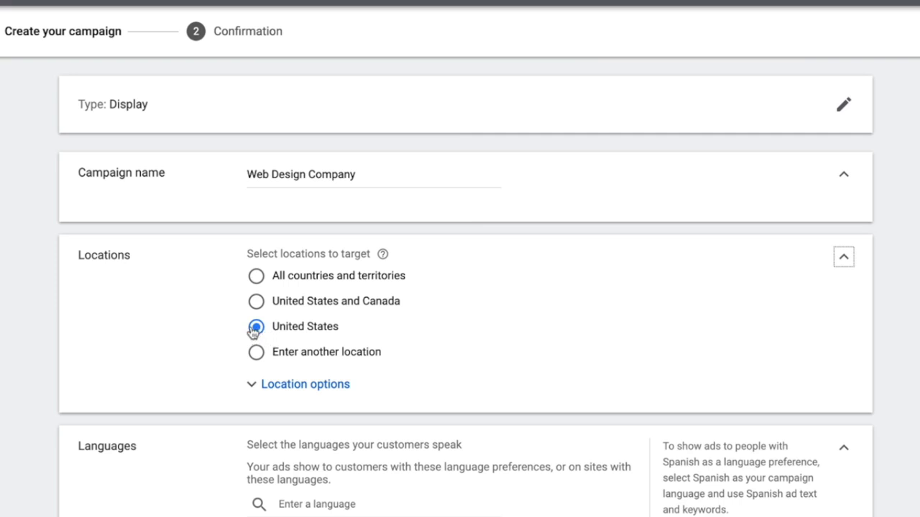
Step: Target another location for the campaign: the Las Vegas NV, Nevada, United States Nielsen DMA region
left_click(256, 352)
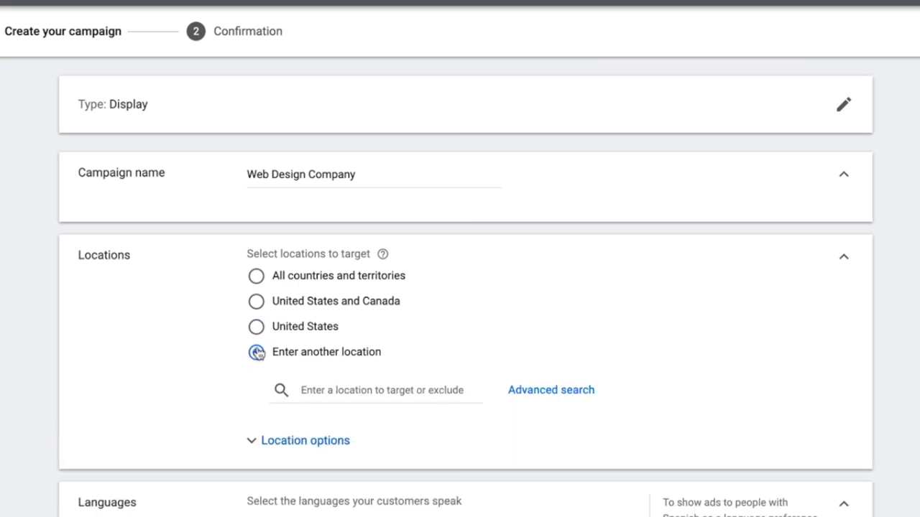
left_click(359, 392)
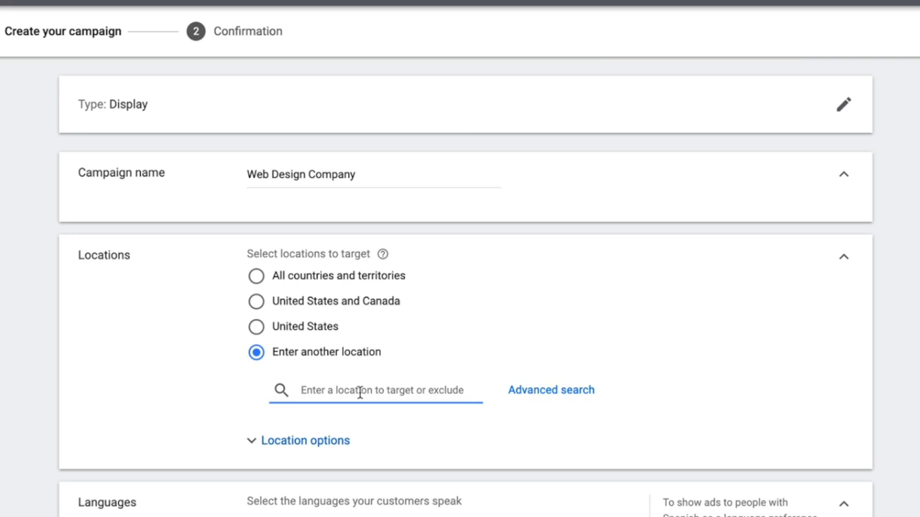
type("las vegas")
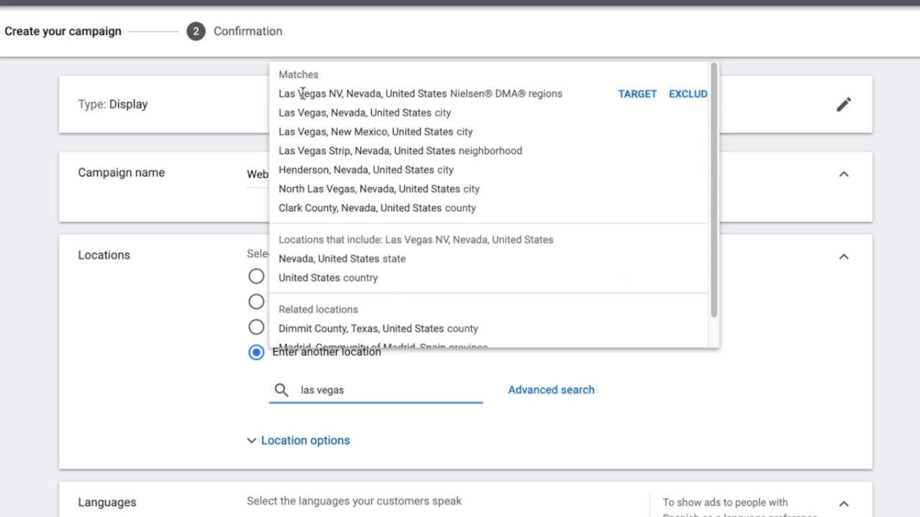
left_click(636, 98)
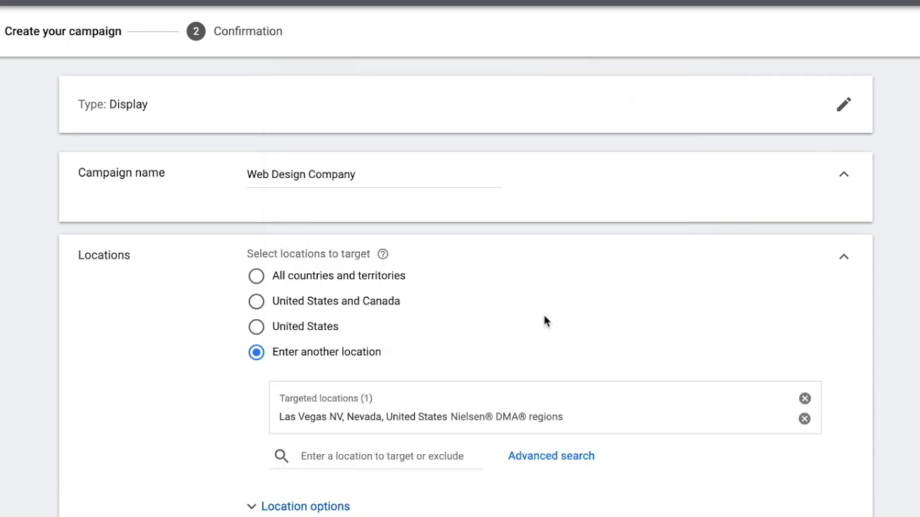
Step: Exclude the Reno NV Nielsen DMA region from the campaign and check the targeted and excluded areas on the advanced search map
scroll(525, 339, "down", 3)
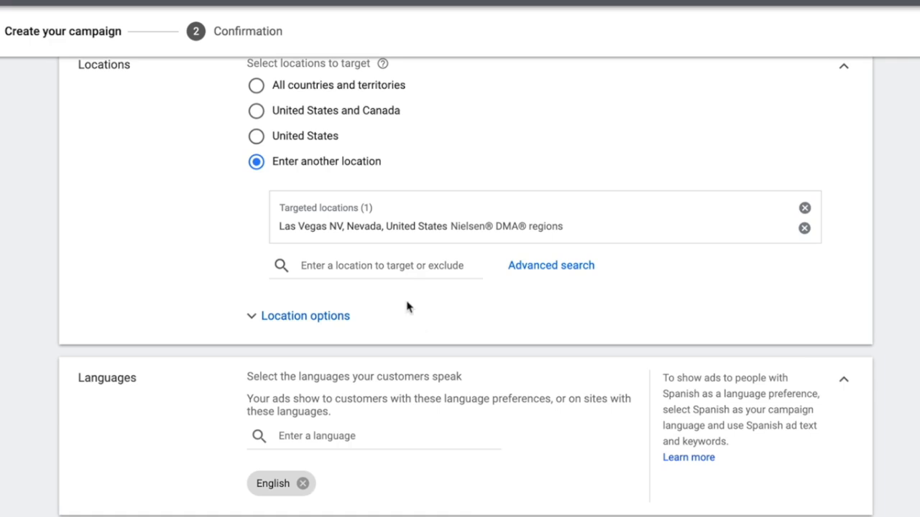
left_click(394, 266)
type("reno")
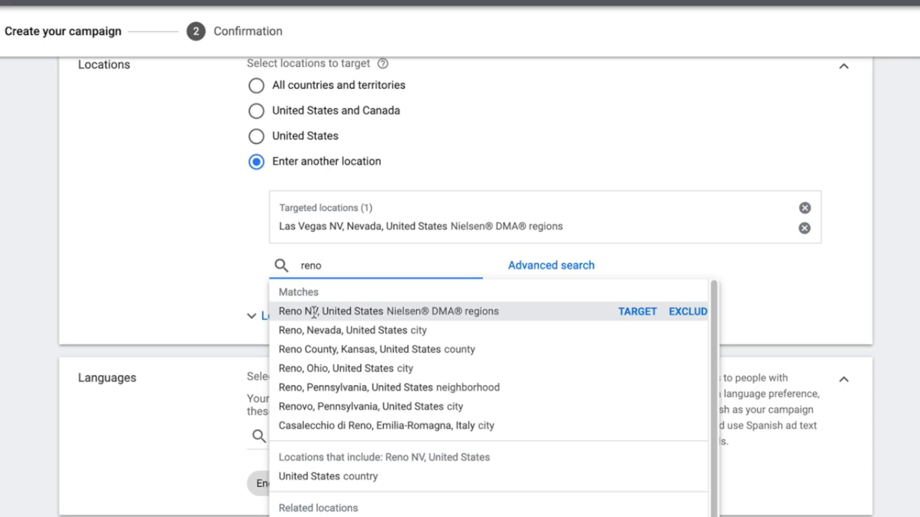
left_click(692, 314)
left_click(559, 333)
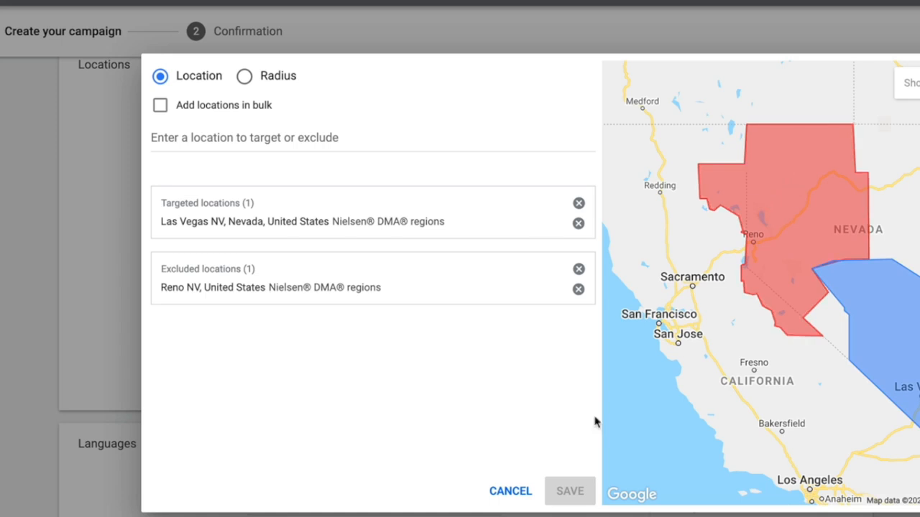
left_click(512, 490)
Step: Set the location targeting option to people in or regularly in your targeted locations
scroll(150, 337, "down", 1)
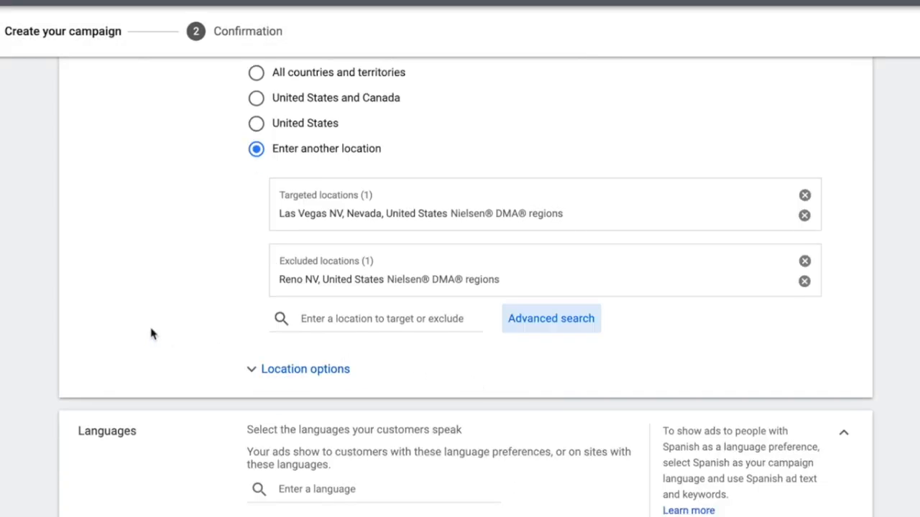
left_click(305, 363)
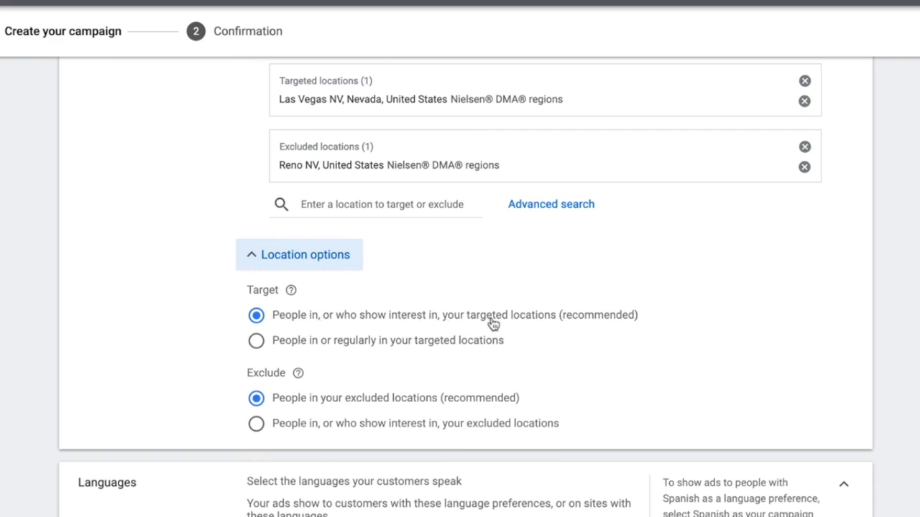
left_click(256, 341)
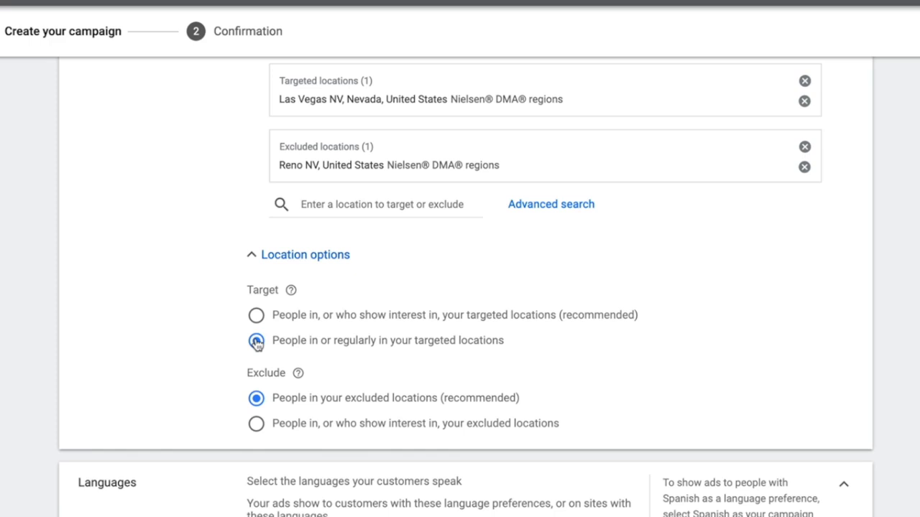
left_click(257, 342)
left_click(251, 258)
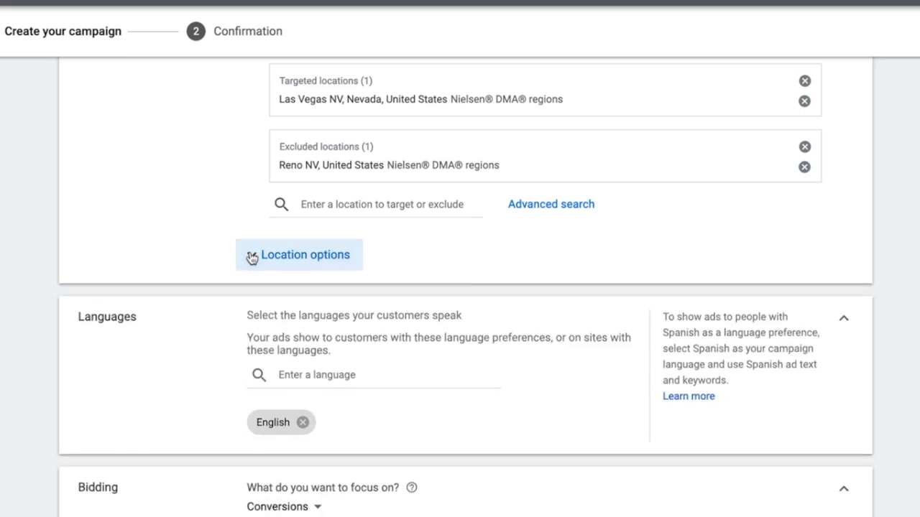
Step: Add Chinese (simplified) to the campaign languages and remove it again
scroll(252, 258, "down", 1)
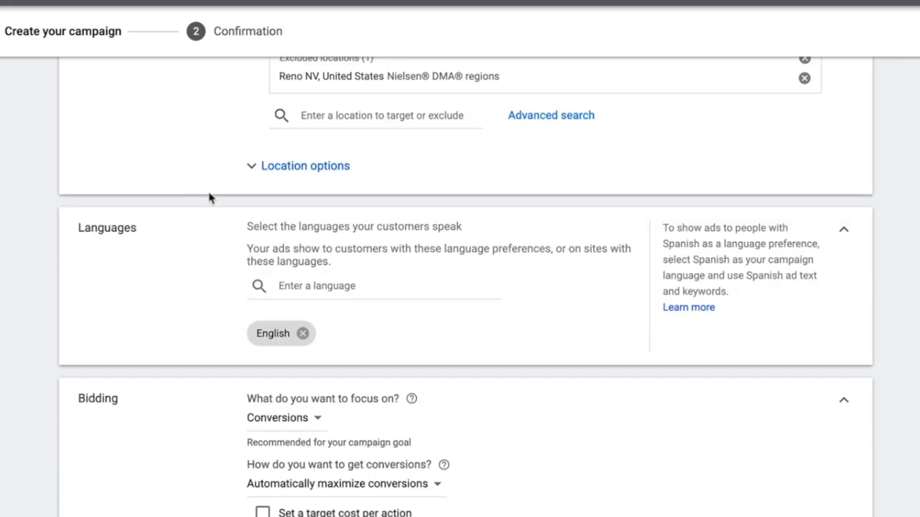
left_click(305, 285)
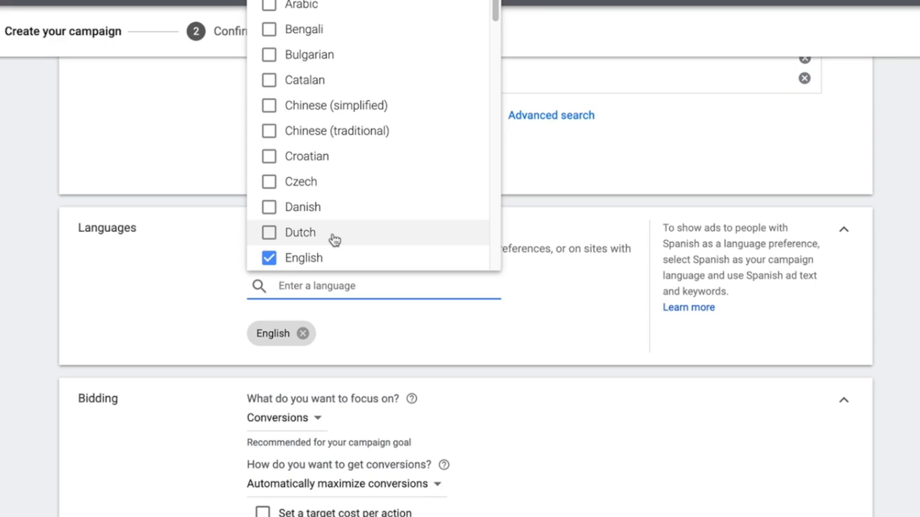
left_click(285, 108)
left_click(31, 289)
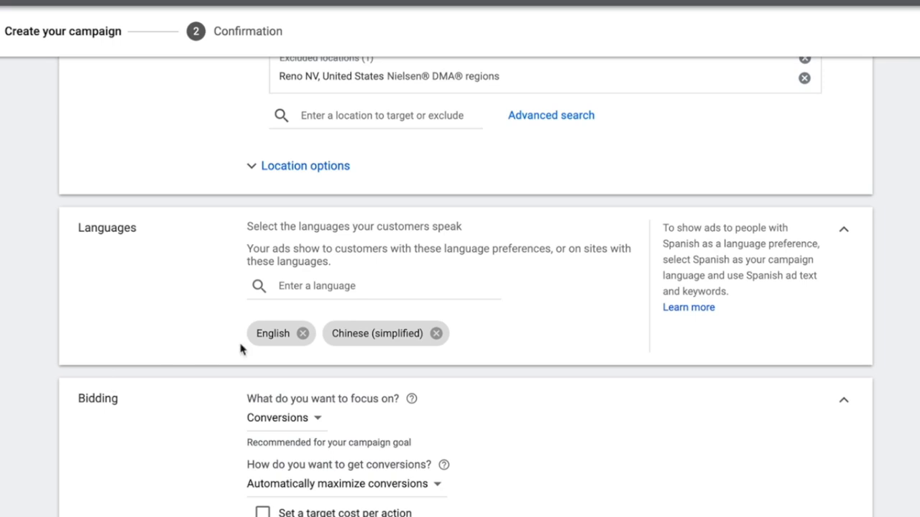
left_click(436, 334)
Step: Review the bidding focus options and set the campaign to focus on Viewable impressions
scroll(215, 168, "down", 3)
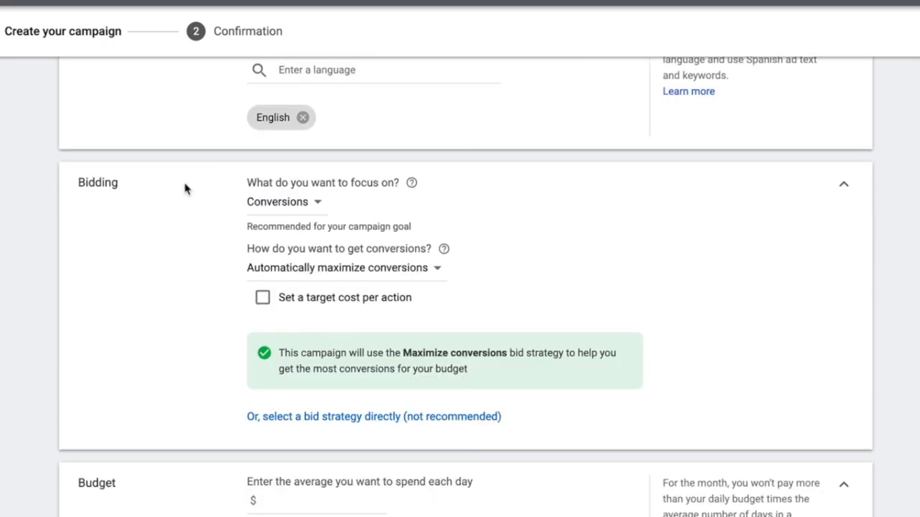
left_click(271, 204)
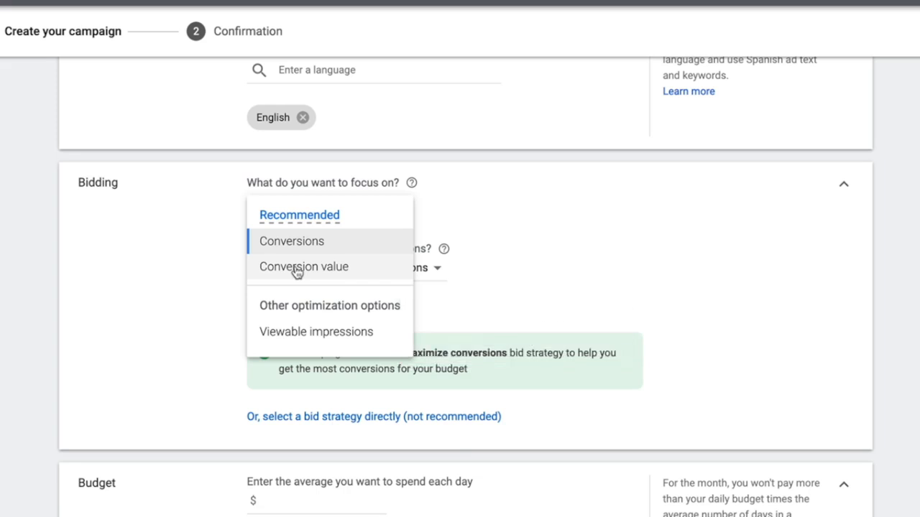
left_click(175, 212)
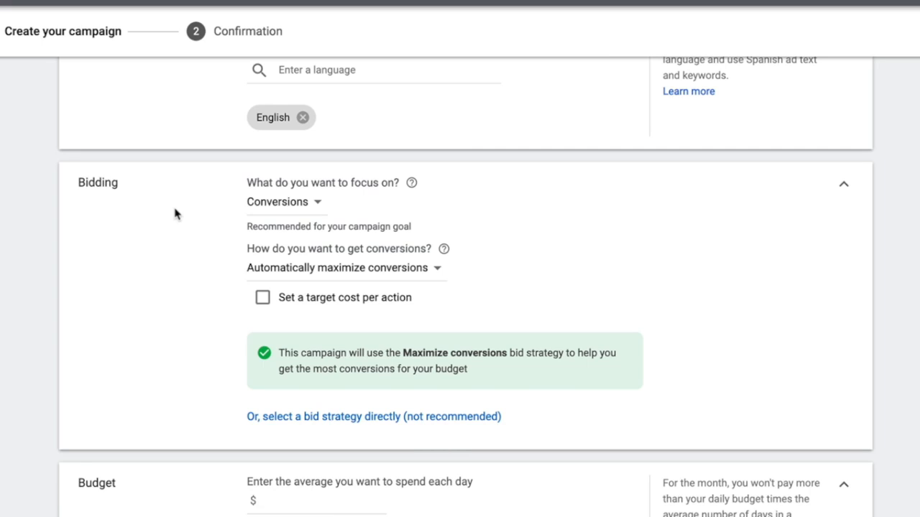
left_click(277, 202)
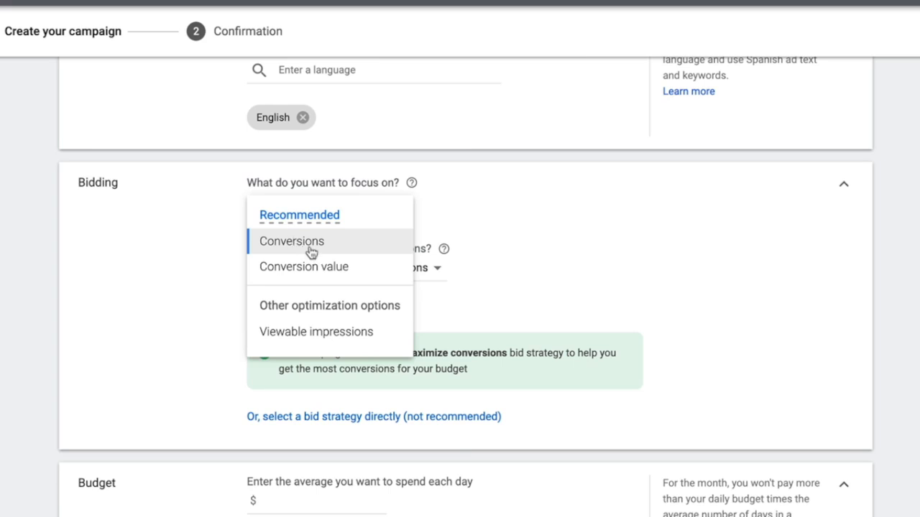
mouse_move(314, 254)
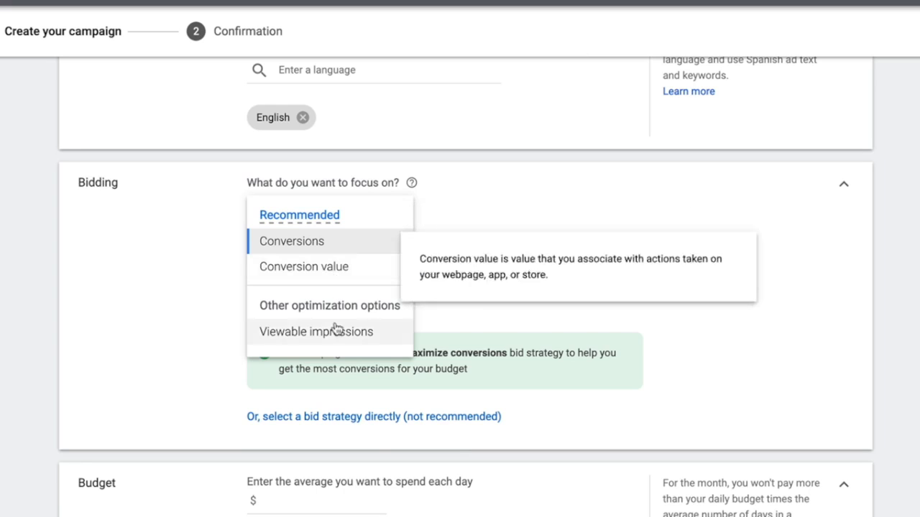
mouse_move(335, 330)
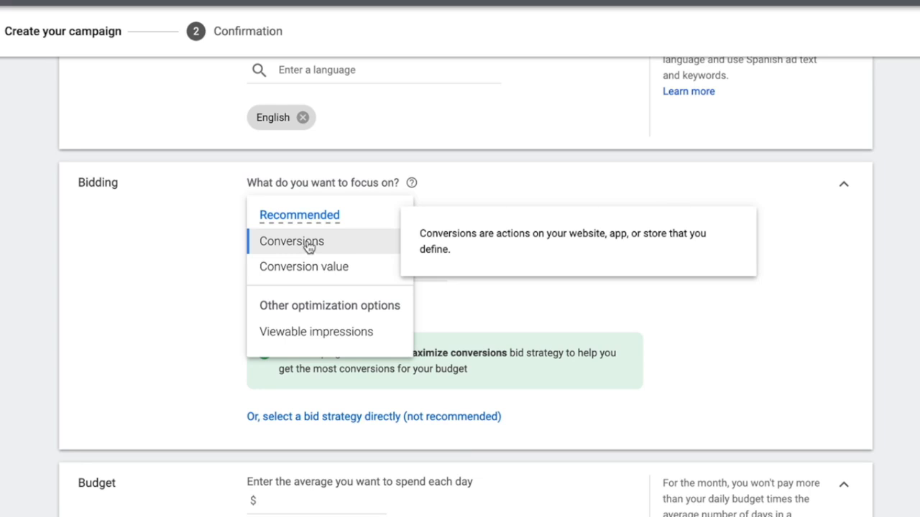
left_click(310, 334)
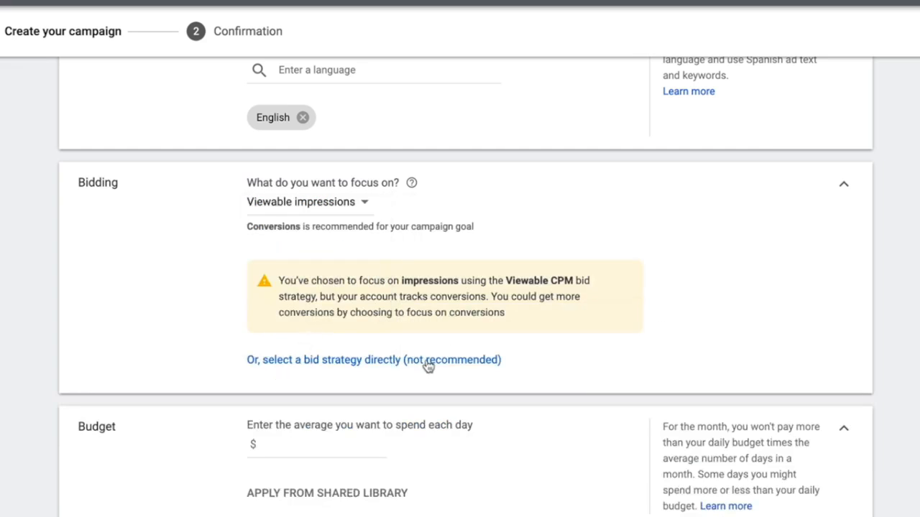
Step: Switch to selecting the bid strategy directly, review the available strategies and keep Viewable CPM
left_click(469, 362)
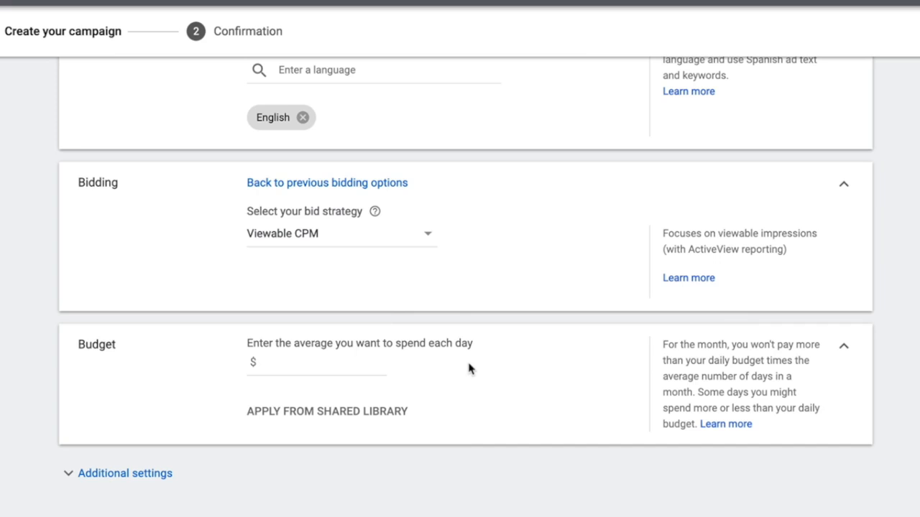
left_click(345, 234)
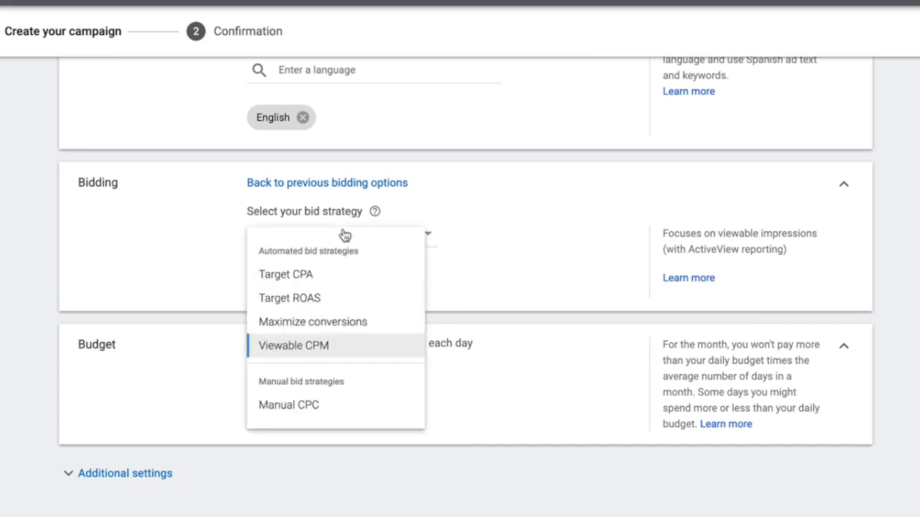
left_click(345, 359)
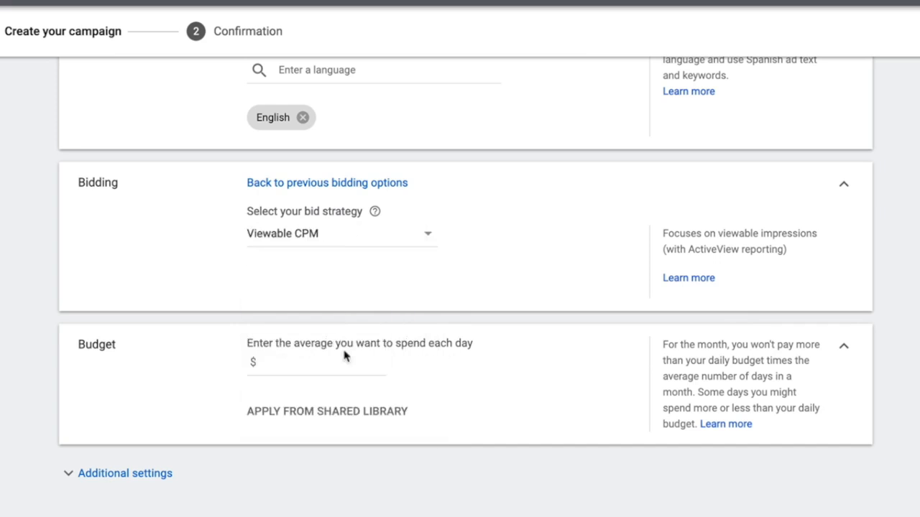
Step: Set the average daily budget to $10 and expand the campaign's additional settings
left_click(295, 373)
type("10")
left_click(140, 366)
scroll(5, 372, "down", 2)
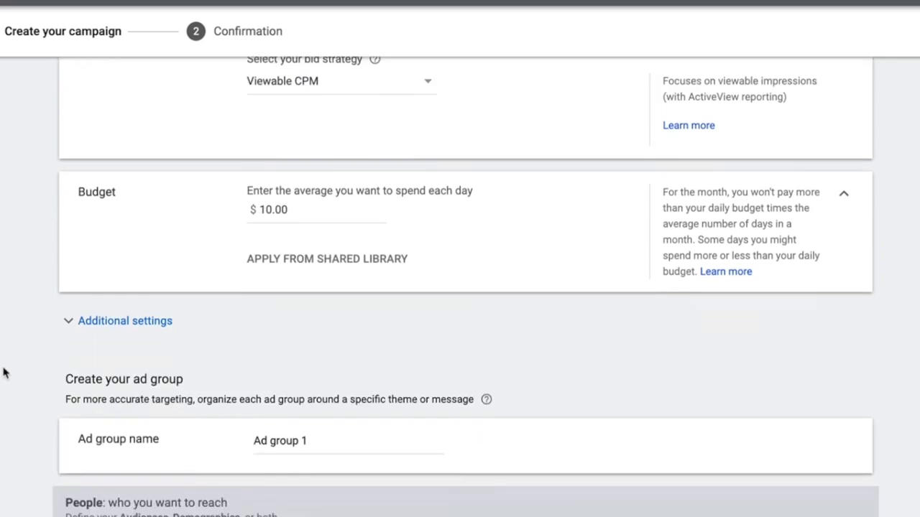
scroll(4, 370, "down", 1)
left_click(72, 247)
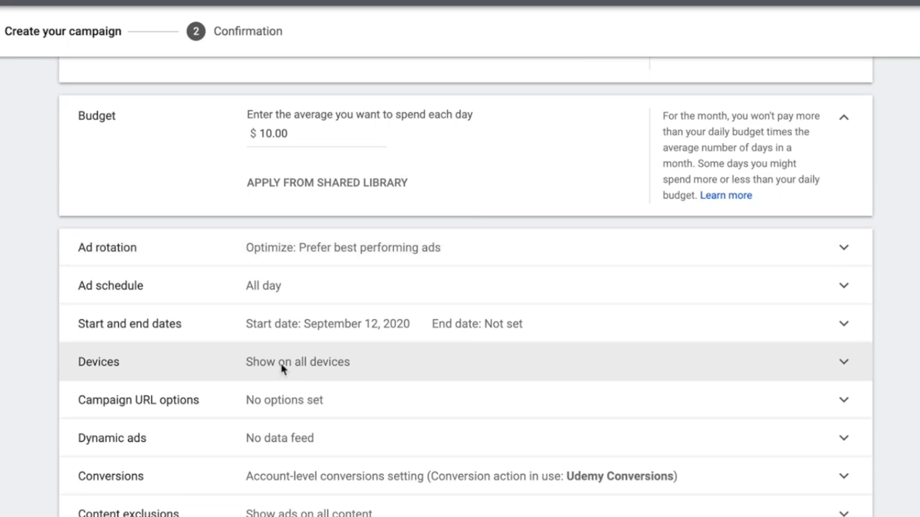
Step: Try specific device targeting by deselecting and reselecting mobile phones and tablets, and return to showing ads on all devices
left_click(282, 370)
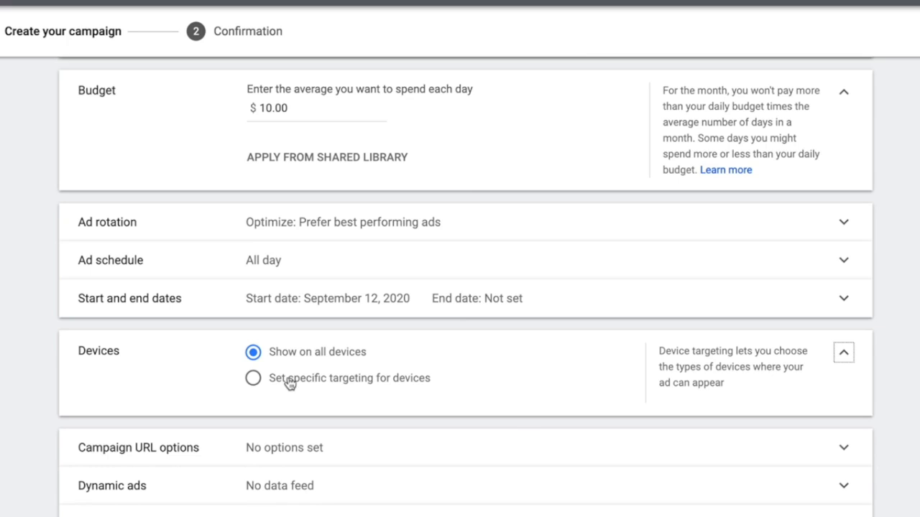
left_click(290, 383)
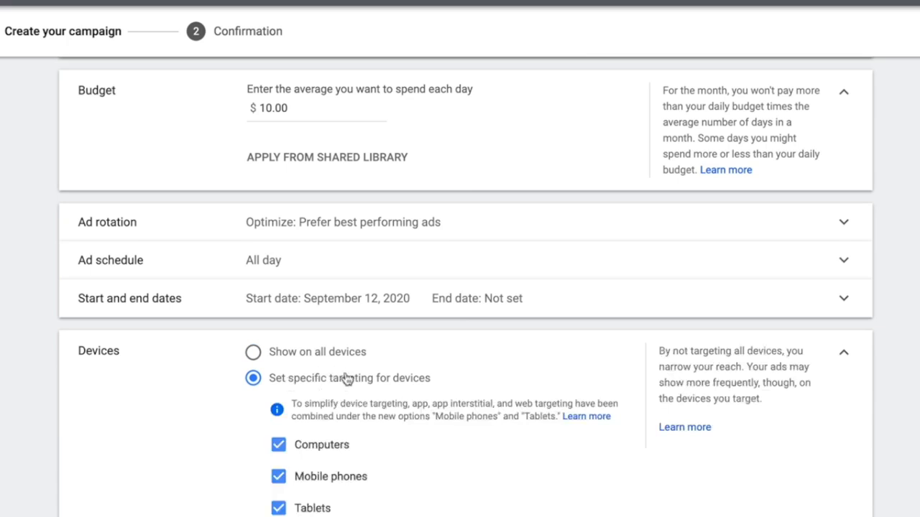
scroll(347, 379, "down", 2)
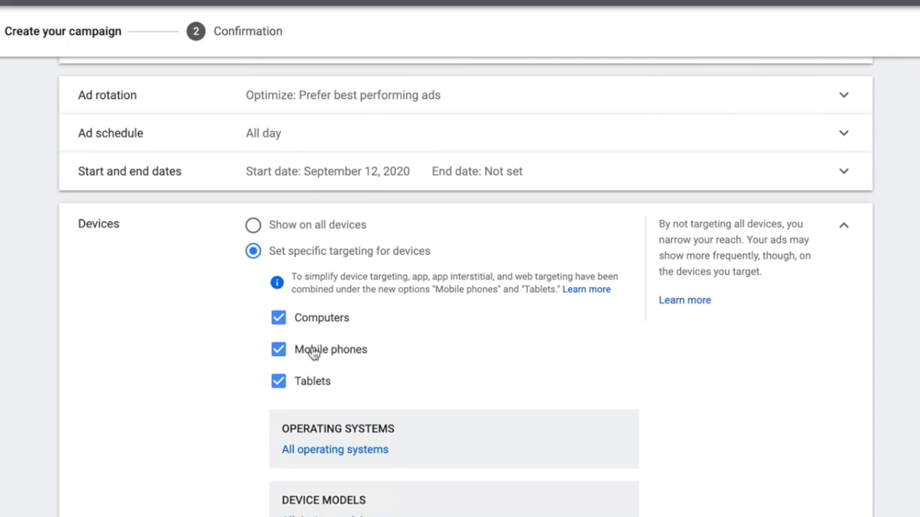
left_click(327, 349)
left_click(329, 382)
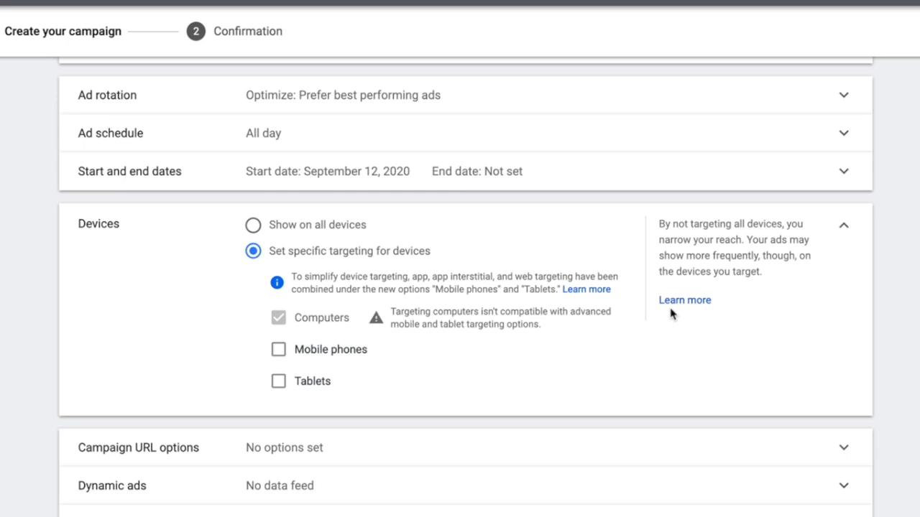
left_click(322, 357)
left_click(316, 384)
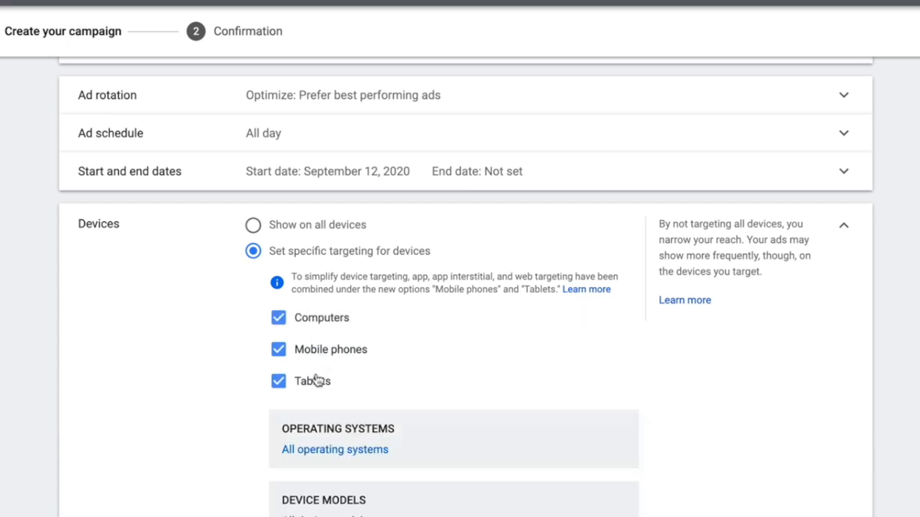
left_click(274, 228)
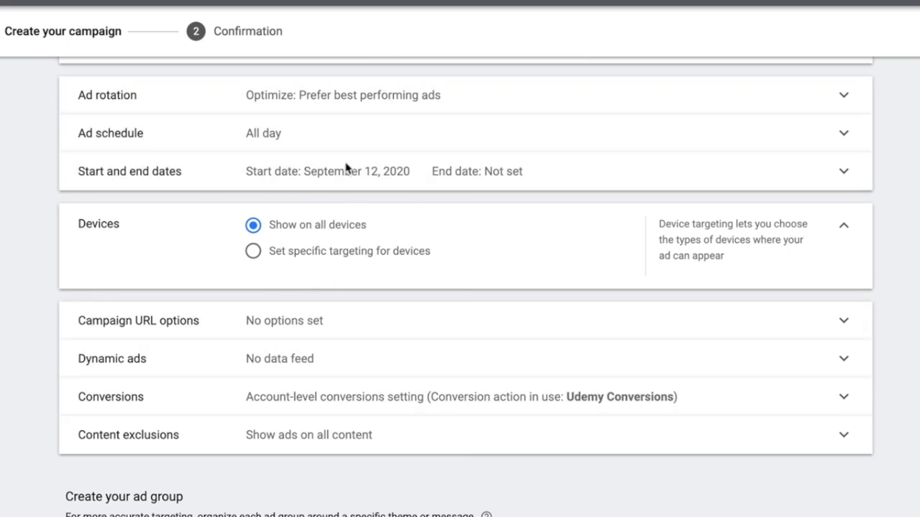
Step: Try an ad schedule of Mondays - Fridays from 00:00 to 00:30, remove it and collapse the ad schedule settings
left_click(278, 141)
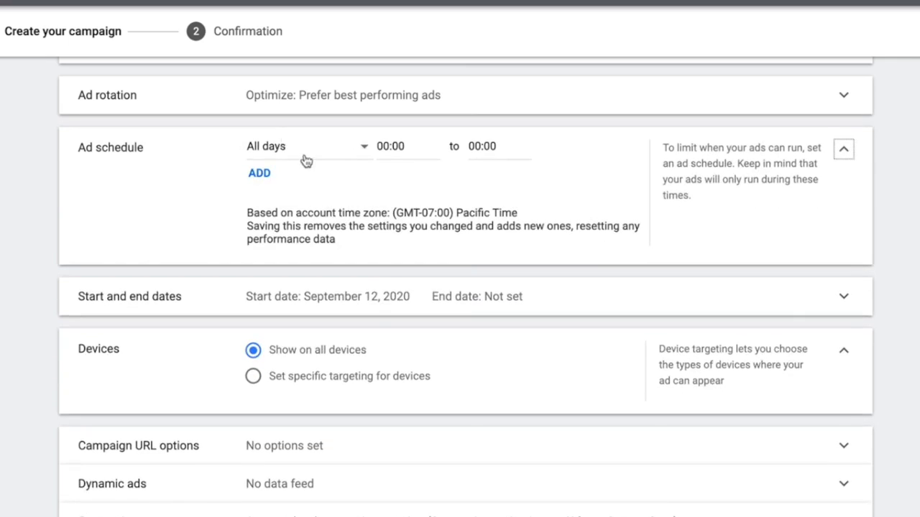
left_click(305, 152)
left_click(308, 190)
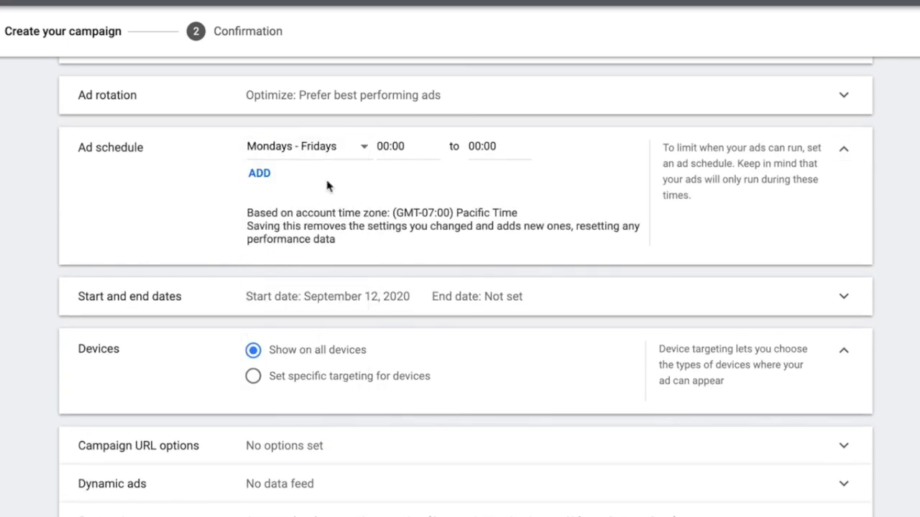
left_click(412, 160)
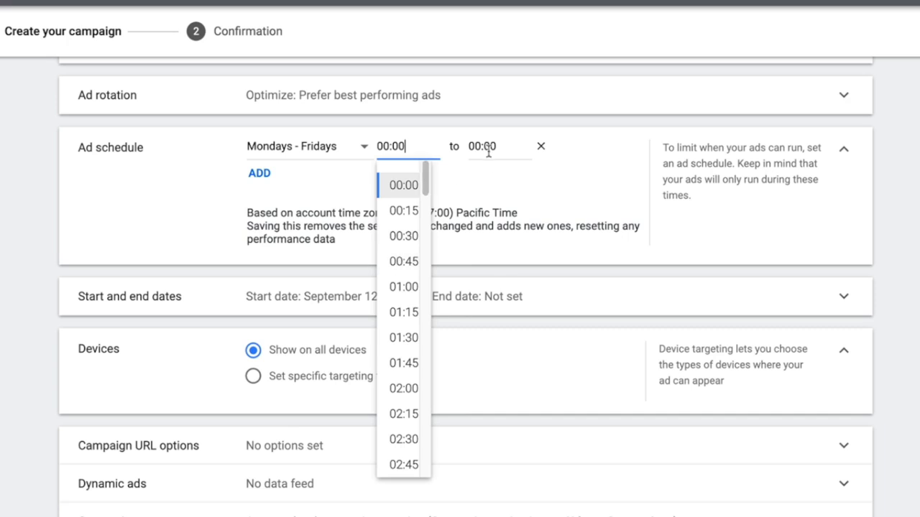
left_click(489, 151)
left_click(495, 236)
left_click(416, 146)
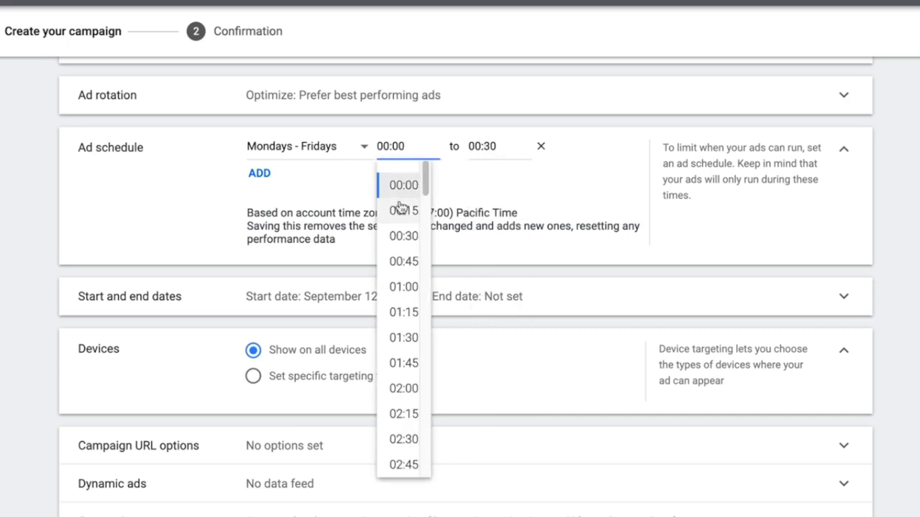
left_click(189, 207)
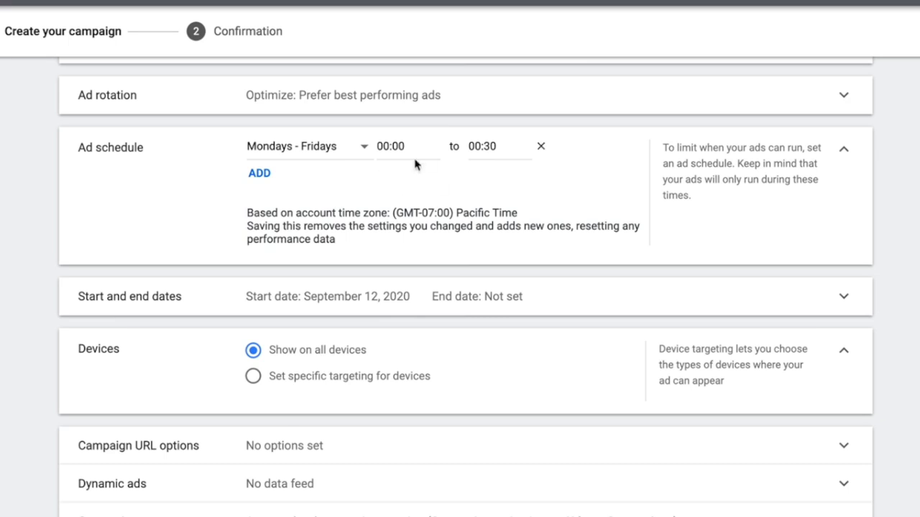
left_click(540, 146)
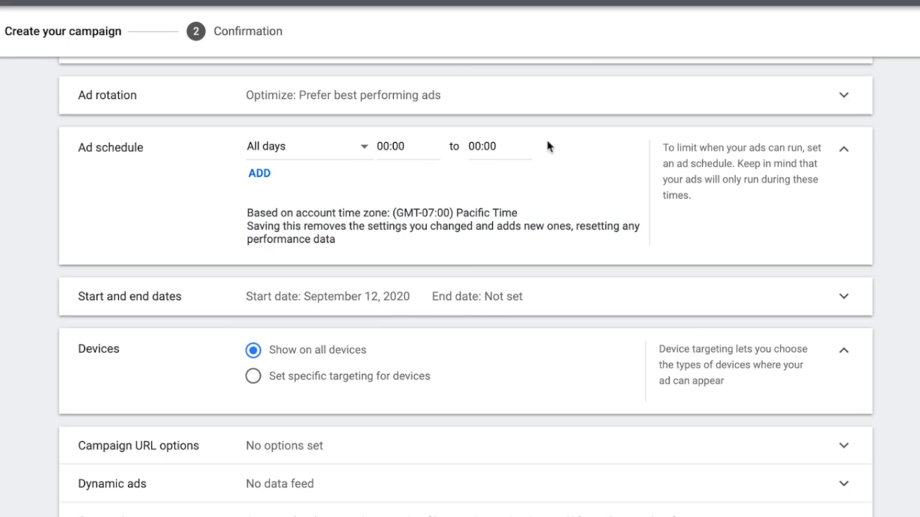
left_click(812, 159)
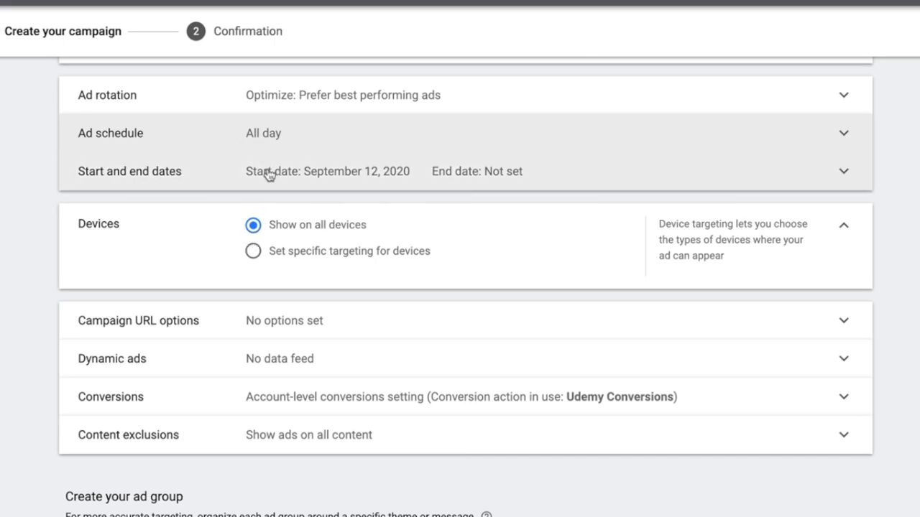
Step: Name the ad group "Web Agency"
scroll(41, 250, "down", 3)
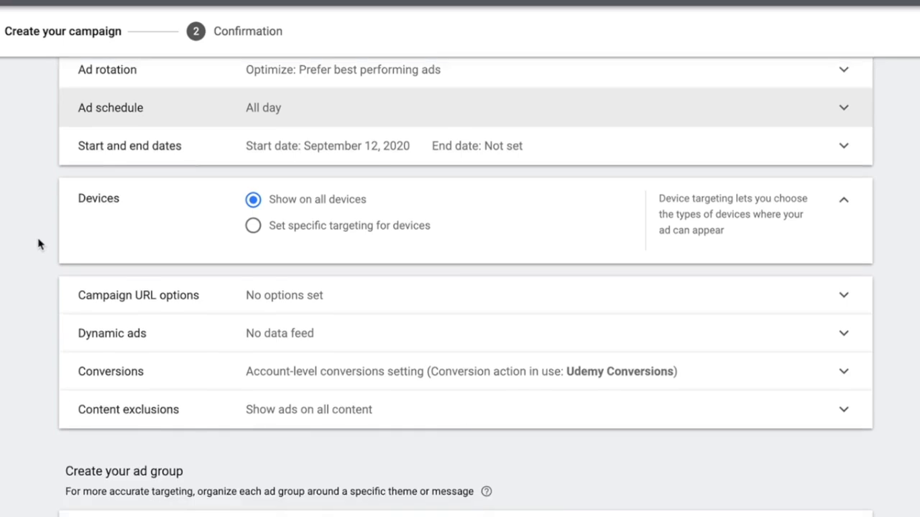
scroll(39, 244, "down", 2)
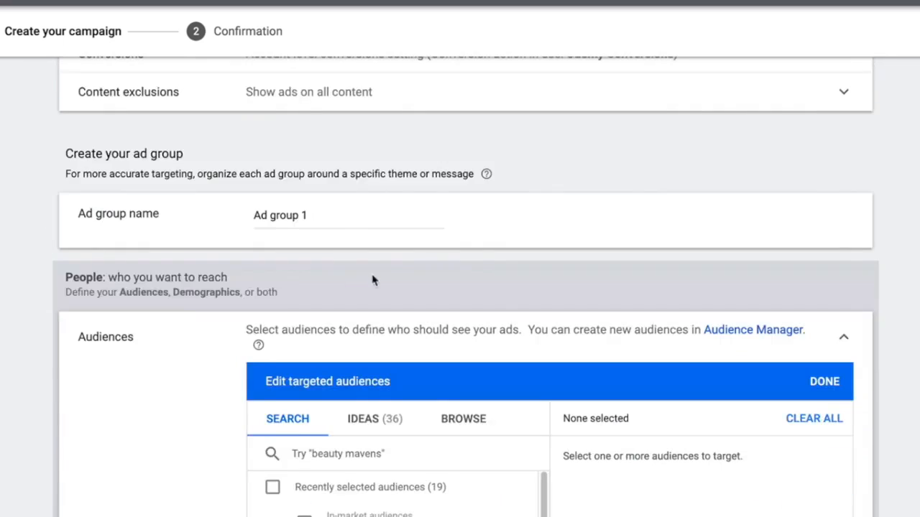
triple_click(342, 213)
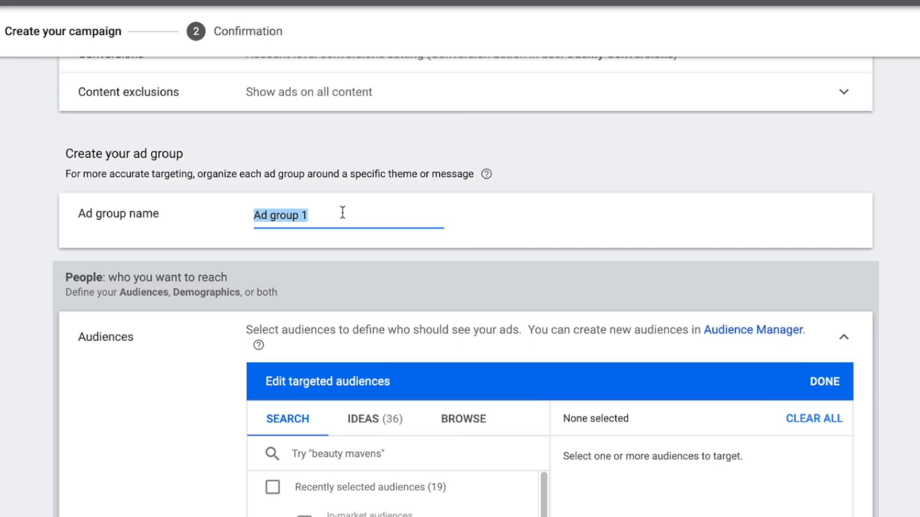
type("Web")
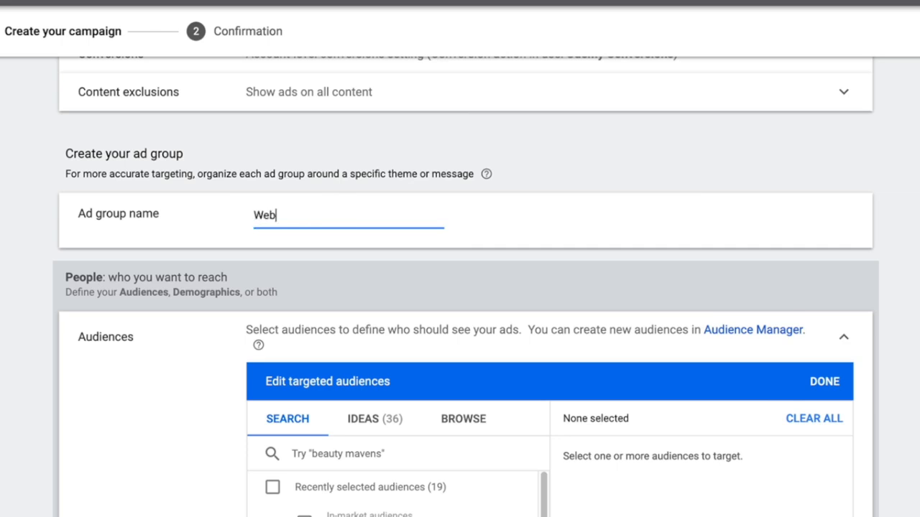
type(" D")
key("BackSpace")
type("Agency")
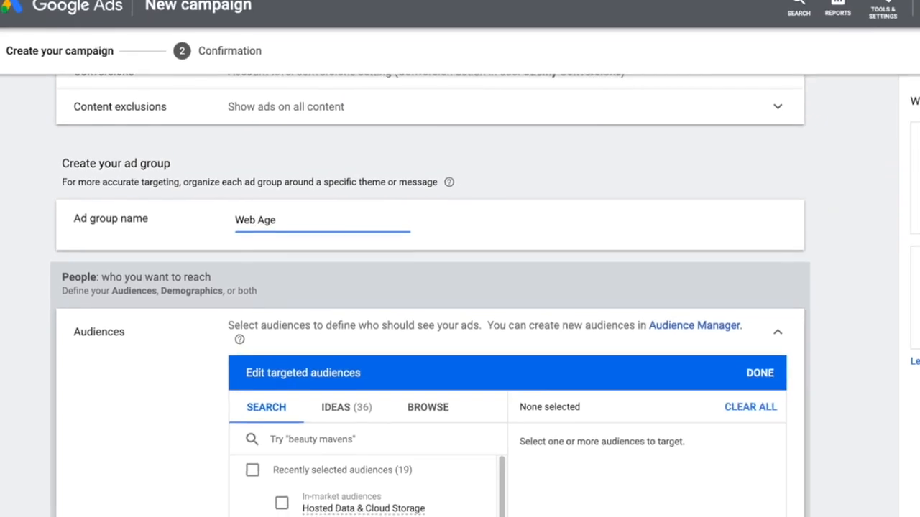
Step: Search the target audiences for "start a business" and check the weekly impressions estimate of the "creating a company" audience
scroll(143, 267, "down", 3)
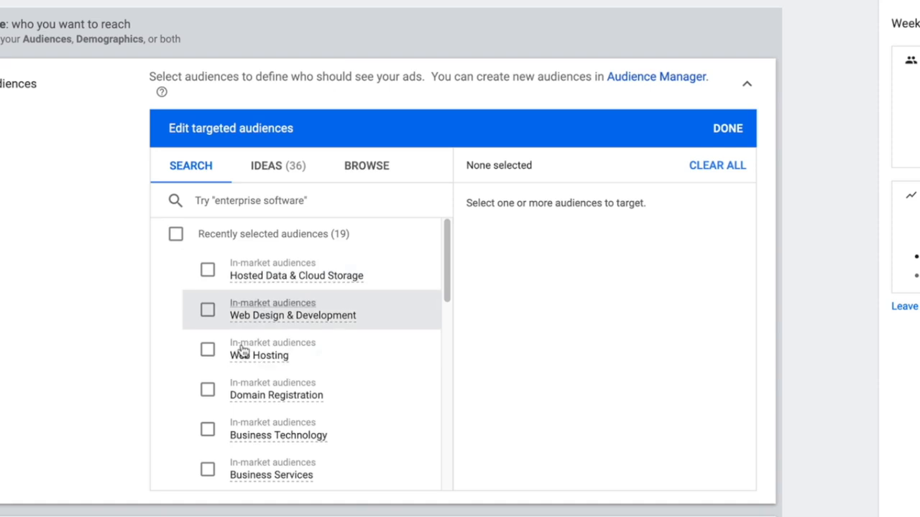
mouse_move(242, 360)
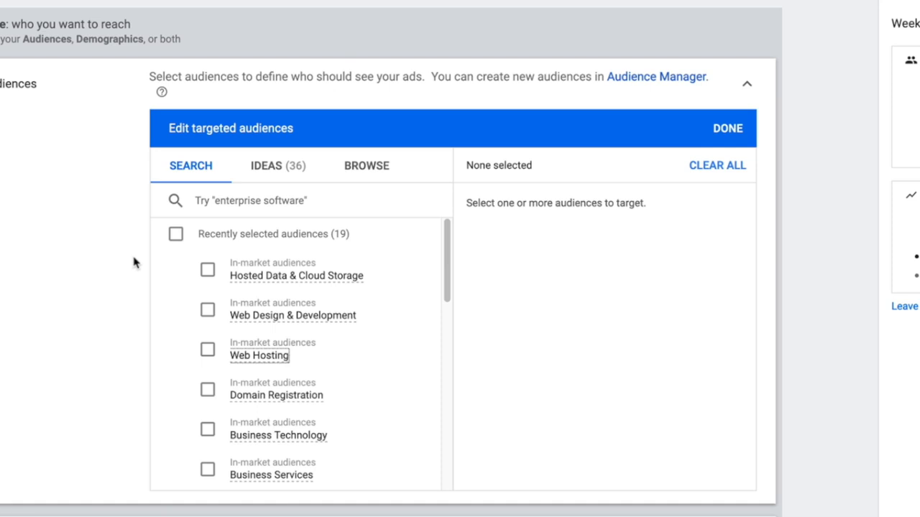
left_click(273, 205)
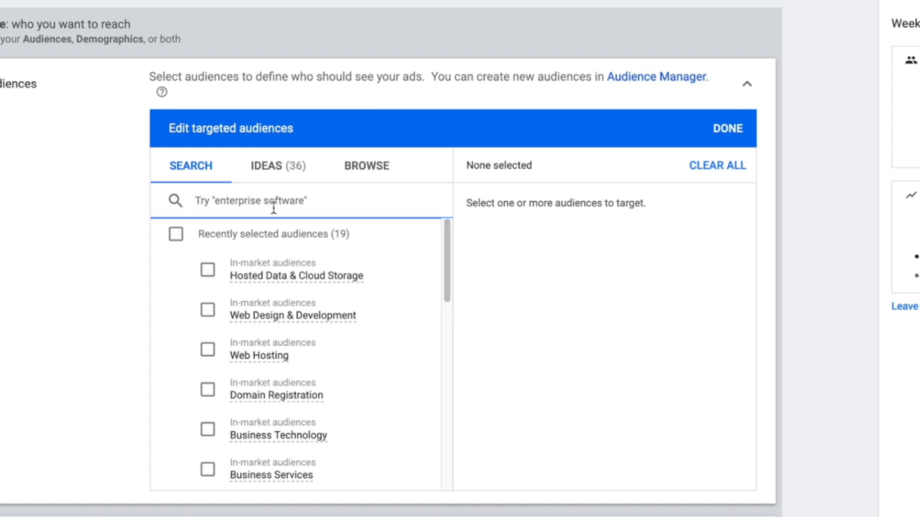
type("start")
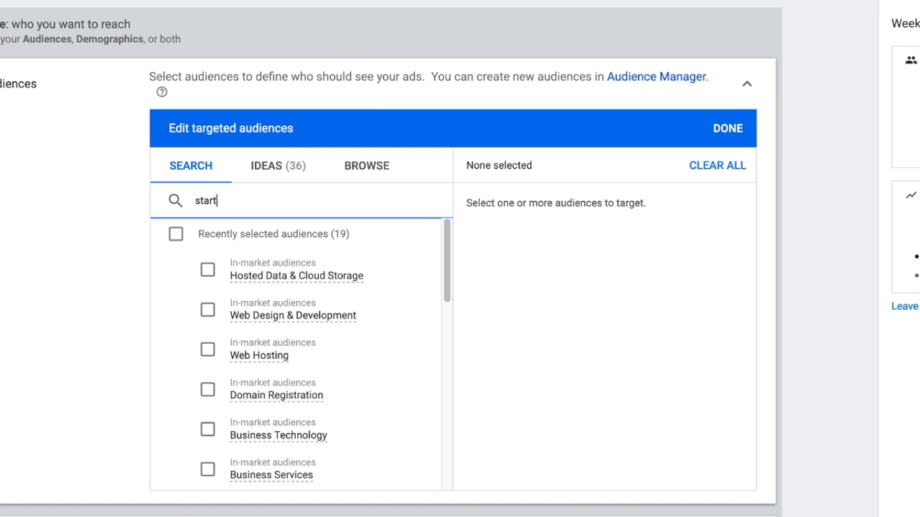
type(" a business")
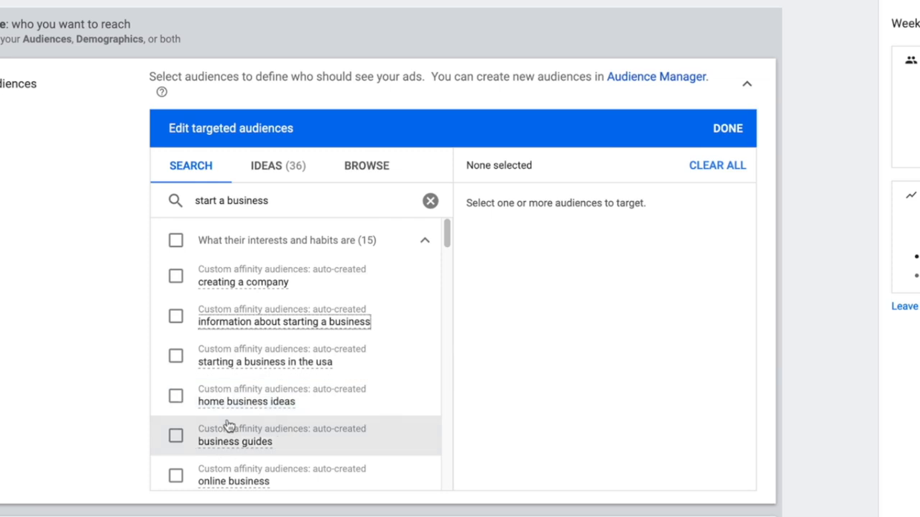
mouse_move(240, 291)
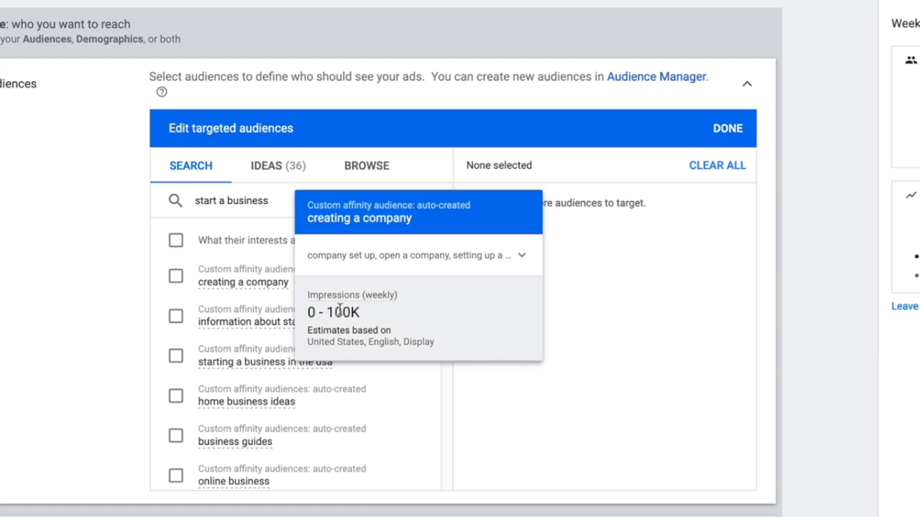
left_click_drag(361, 311, 310, 310)
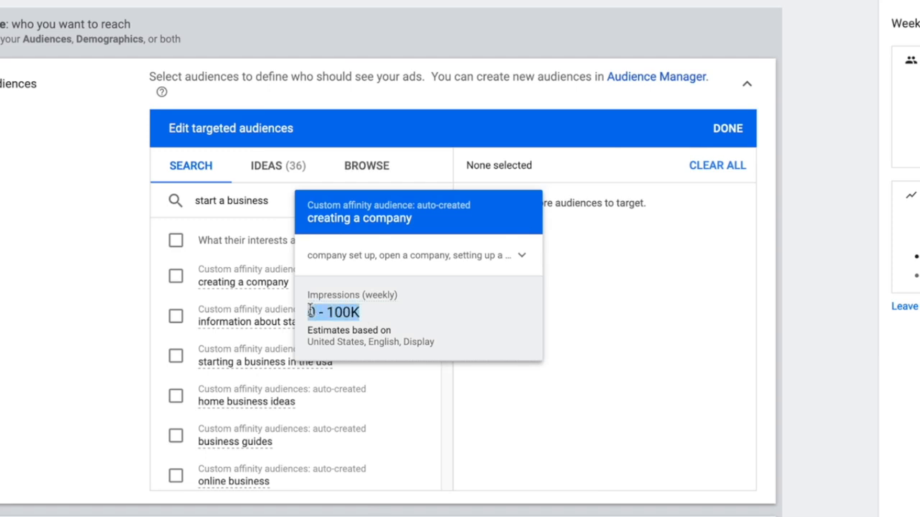
left_click(315, 312)
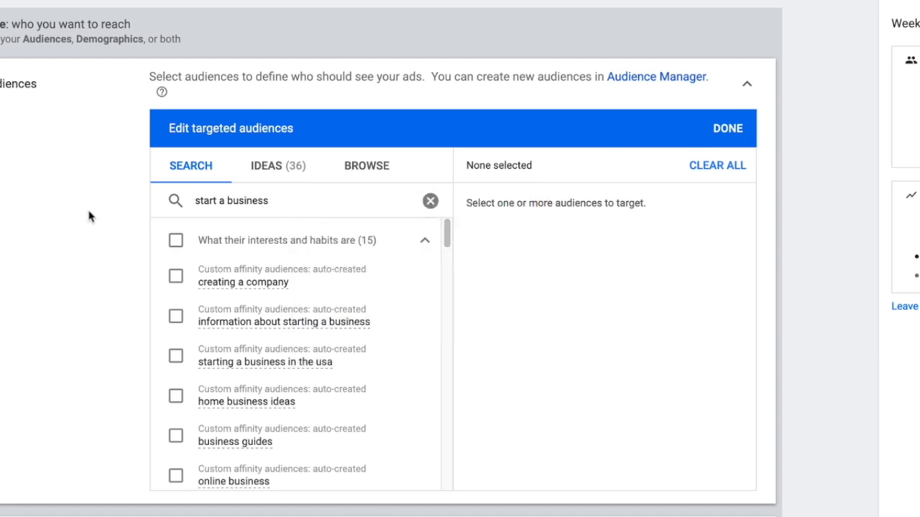
triple_click(214, 200)
Step: Add Business Professionals from the audience ideas to the targeted audiences and check the estimated available impressions
left_click(264, 176)
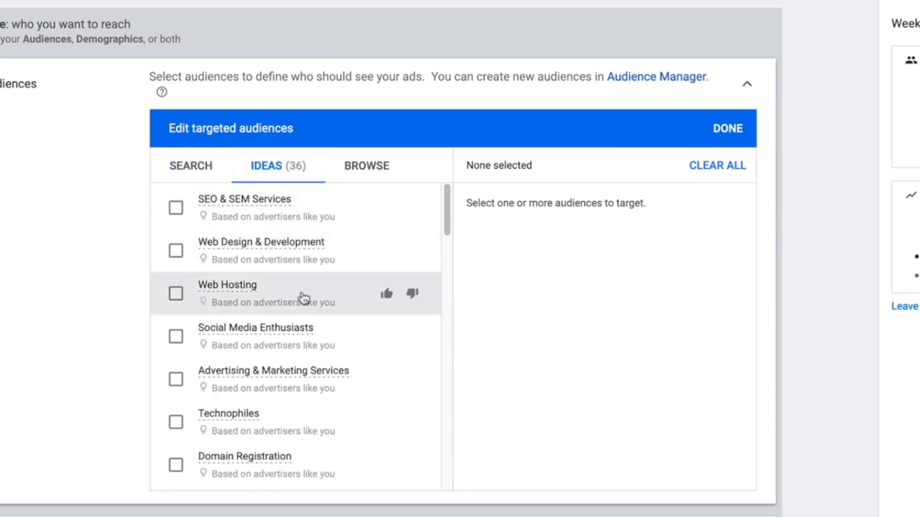
scroll(303, 298, "down", 5)
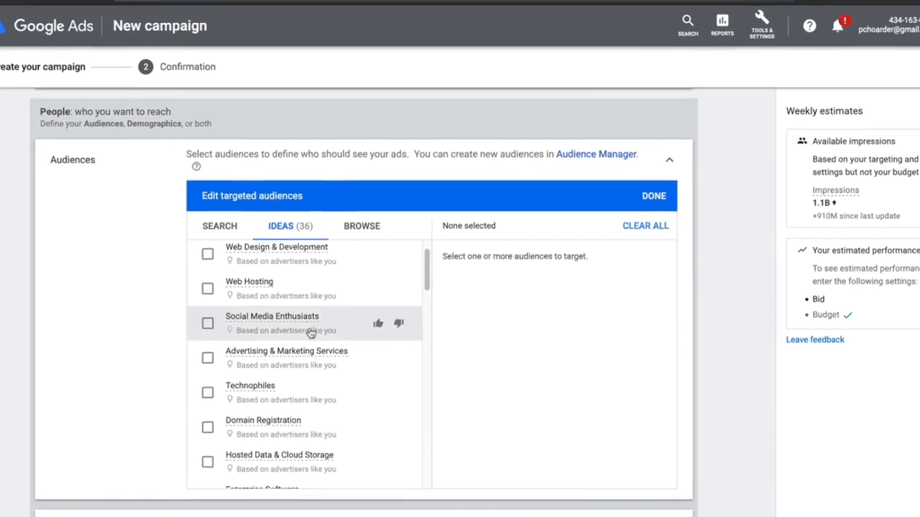
scroll(309, 327, "down", 2)
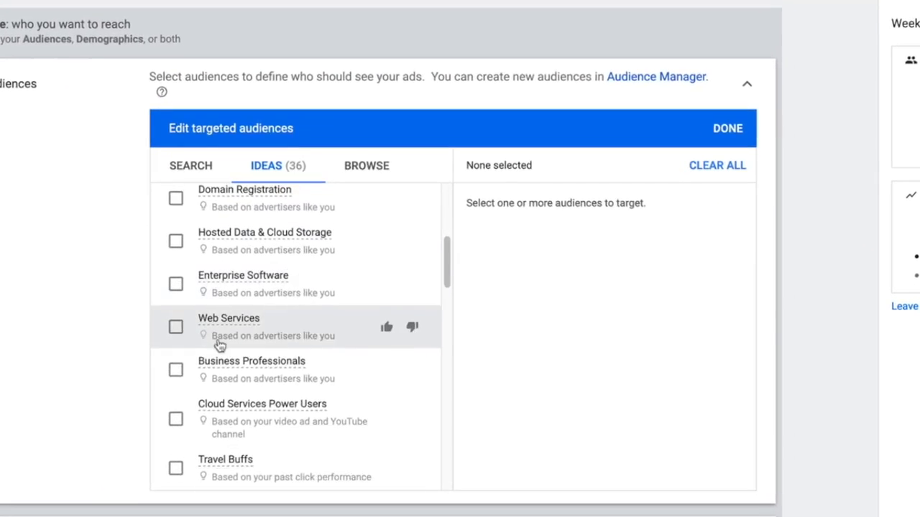
left_click(176, 372)
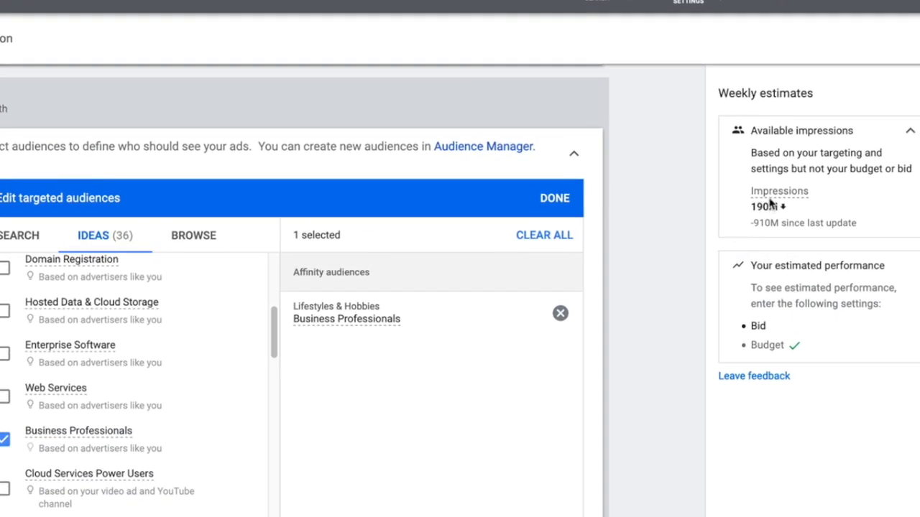
mouse_move(770, 205)
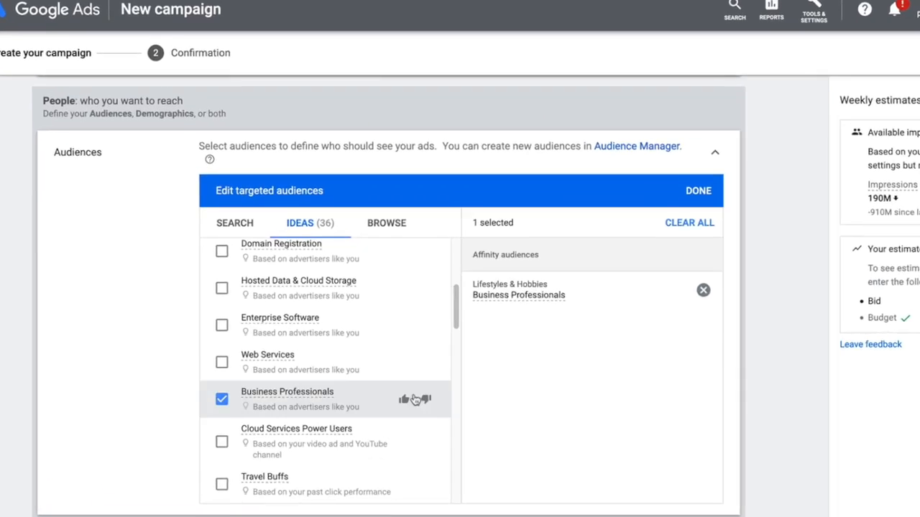
Step: Add Business Services from the audience ideas to the targeted audiences and look through the remaining ideas
scroll(346, 390, "down", 1)
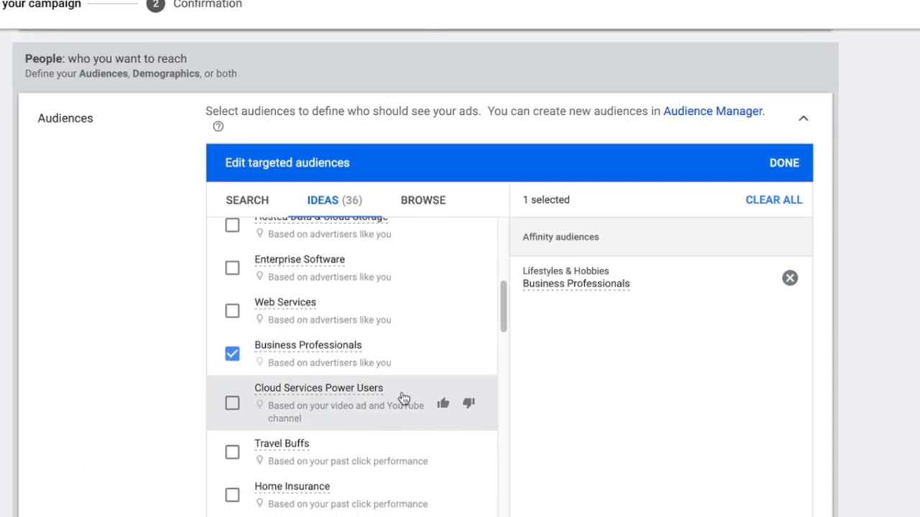
scroll(404, 399, "down", 4)
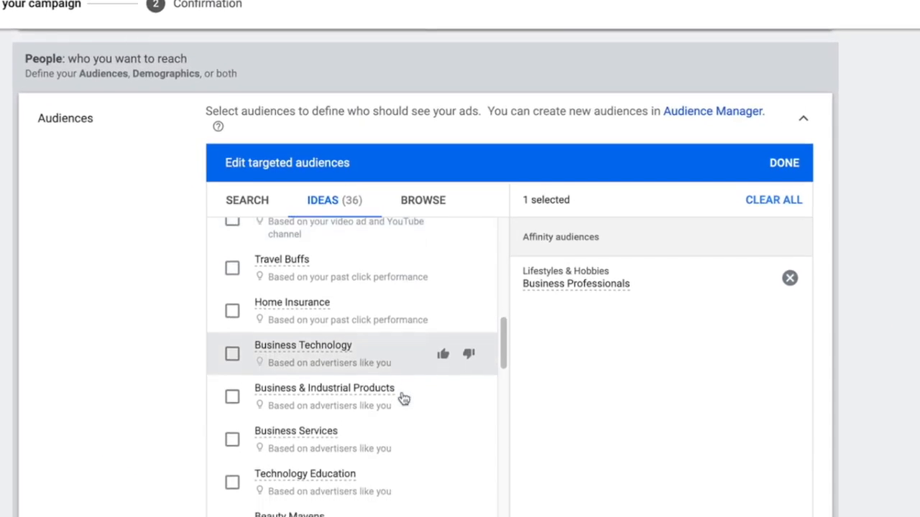
scroll(404, 400, "down", 1)
left_click(232, 408)
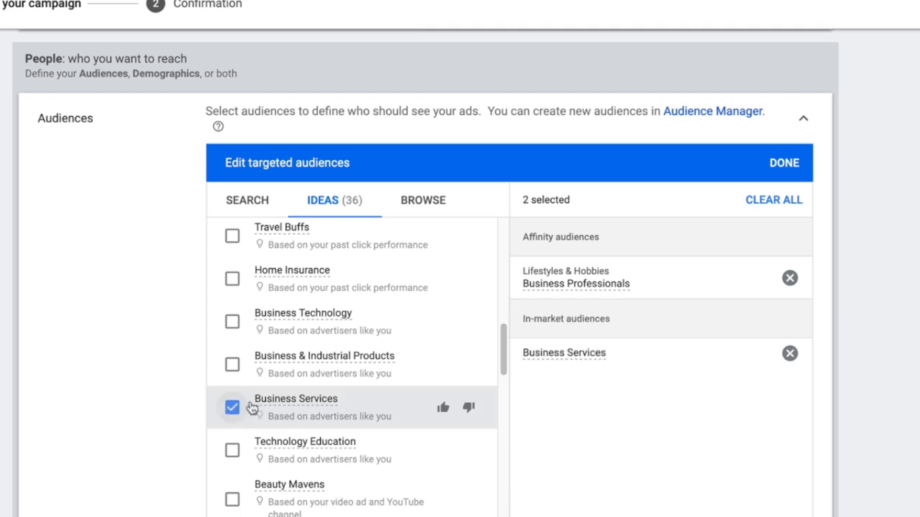
scroll(295, 411, "down", 2)
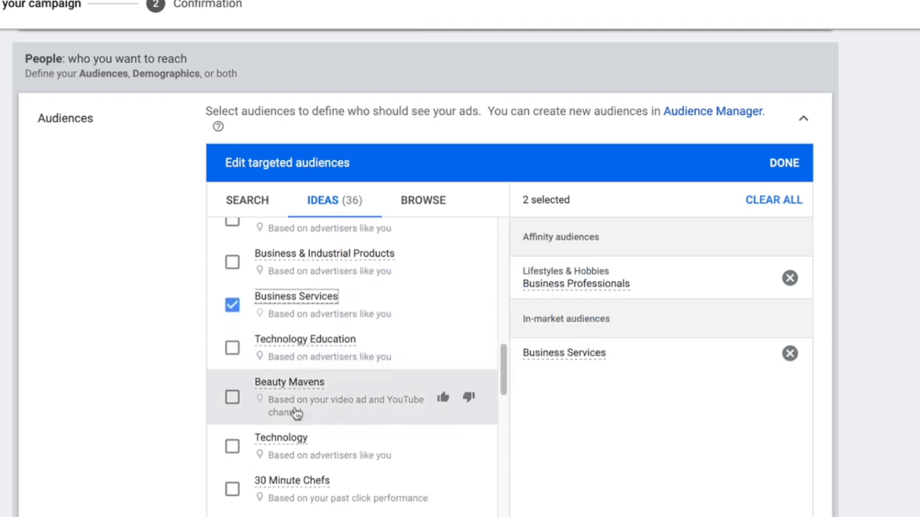
scroll(294, 411, "down", 4)
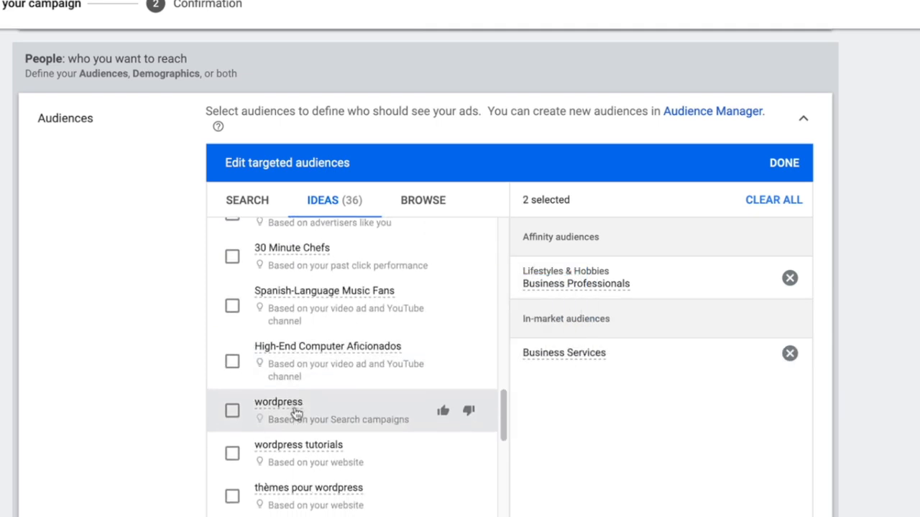
scroll(296, 413, "down", 1)
Step: Browse the in-market audience categories under what people are actively researching or planning
left_click(420, 203)
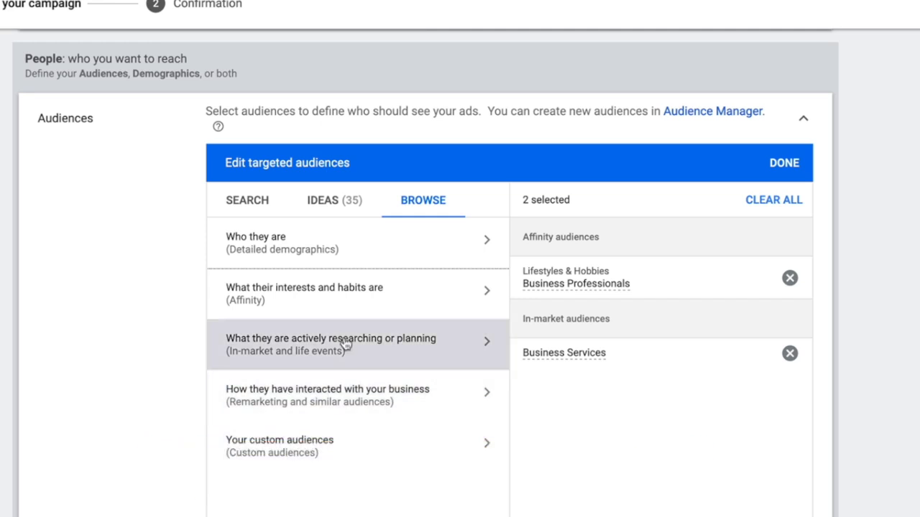
left_click(289, 350)
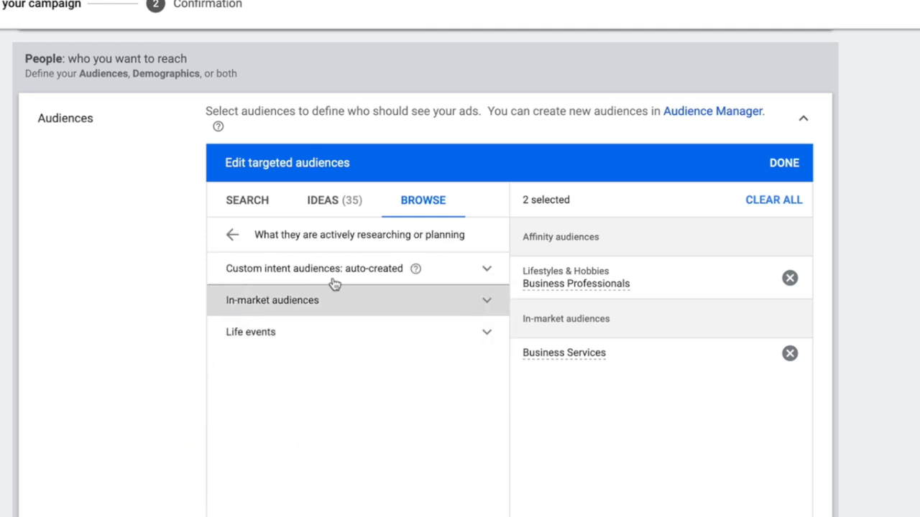
left_click(380, 302)
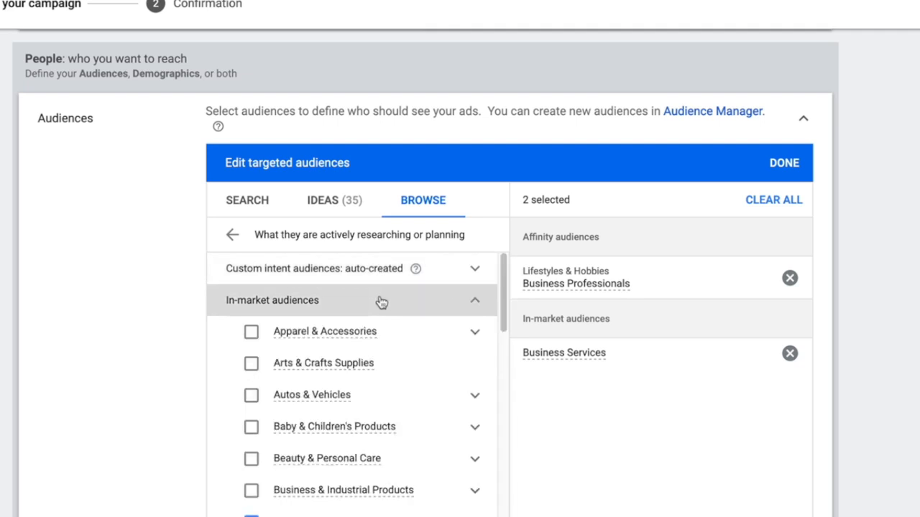
scroll(381, 327, "down", 1)
scroll(380, 327, "down", 3)
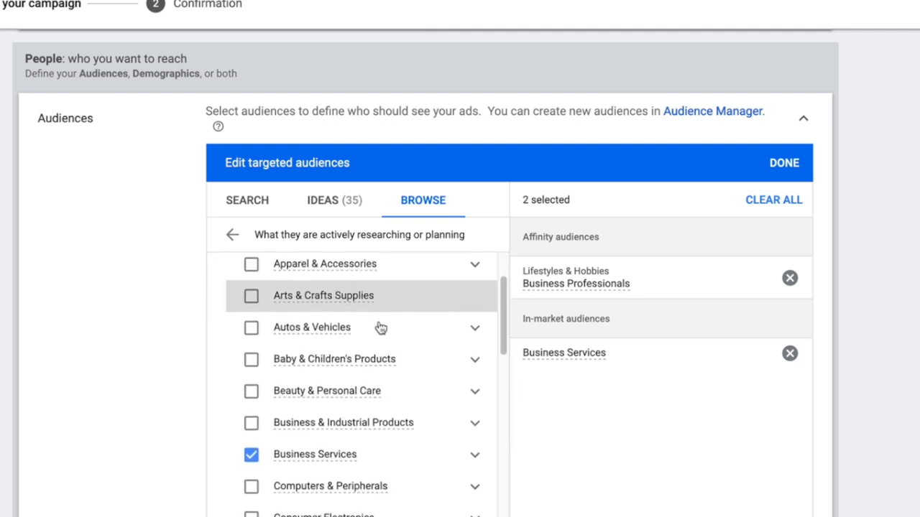
scroll(380, 327, "down", 3)
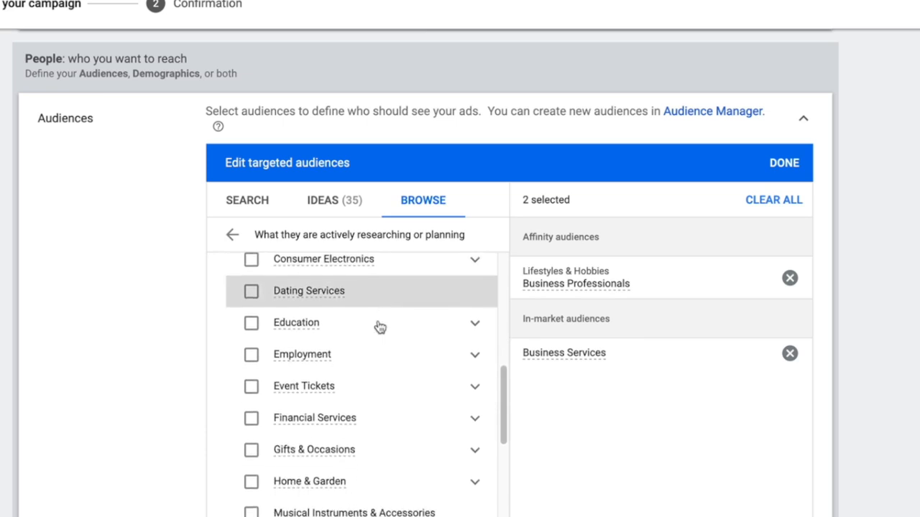
scroll(380, 327, "down", 4)
scroll(378, 327, "down", 1)
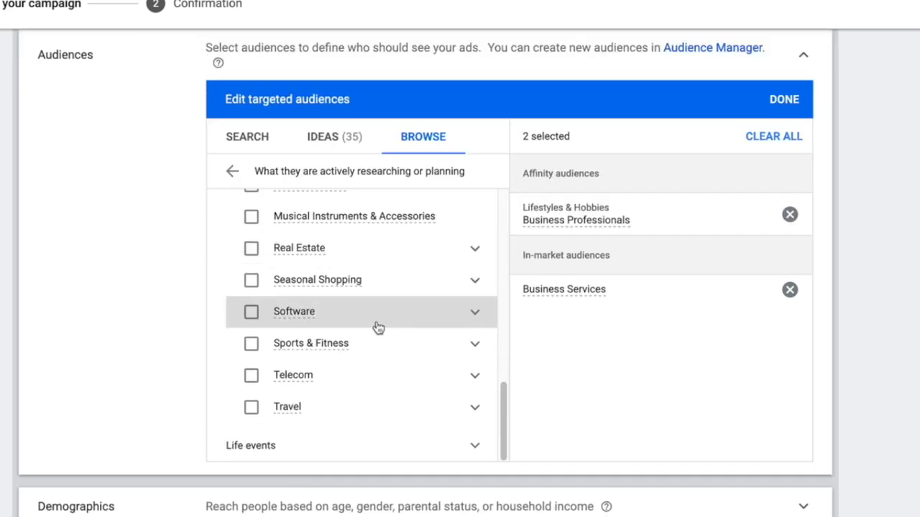
Step: Add the Business Creation and College Graduation life events to the targeted audiences
left_click(267, 446)
scroll(318, 407, "down", 2)
scroll(318, 407, "down", 2)
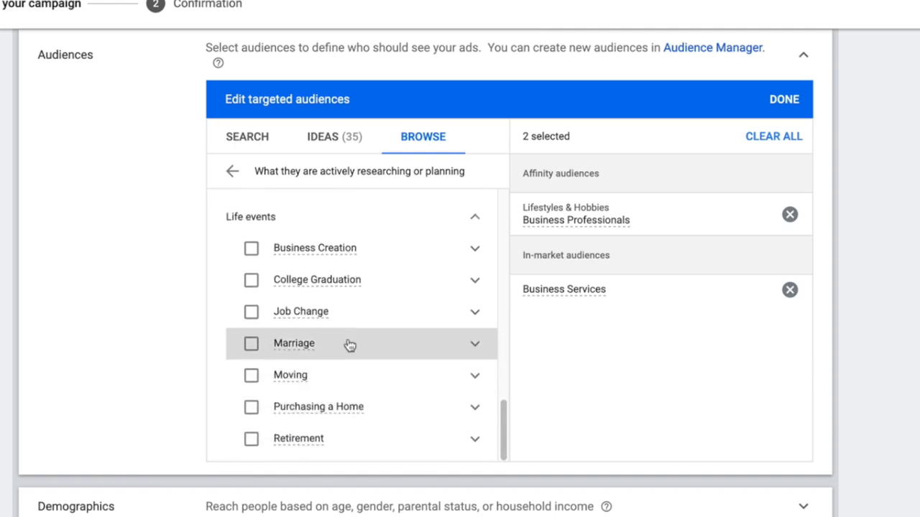
left_click(250, 248)
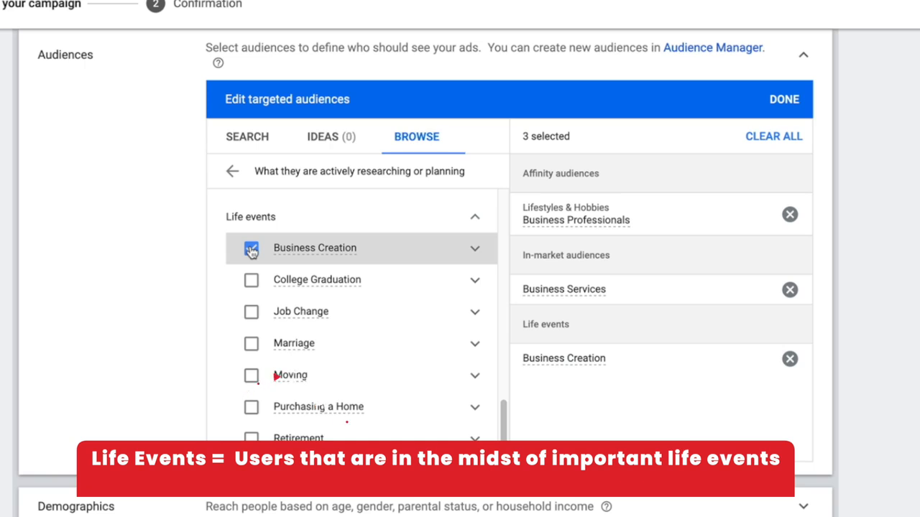
scroll(255, 263, "down", 2)
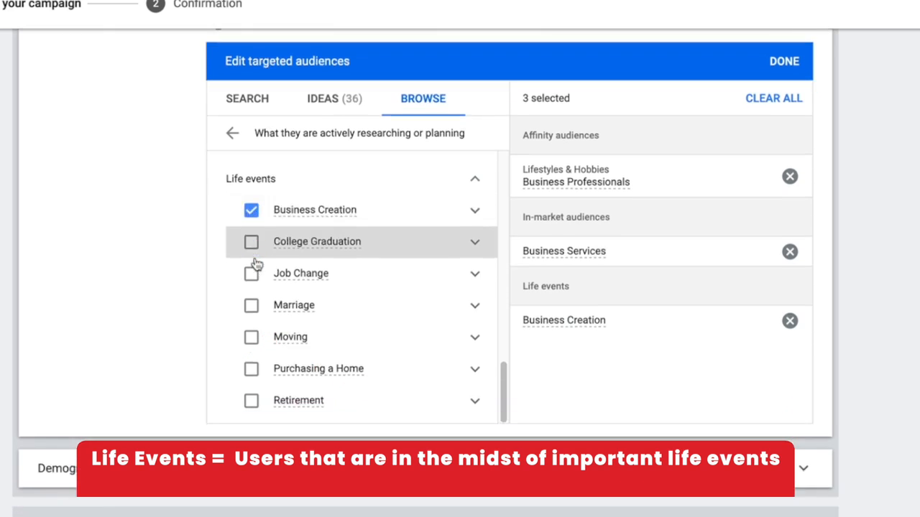
left_click_drag(291, 280, 273, 251)
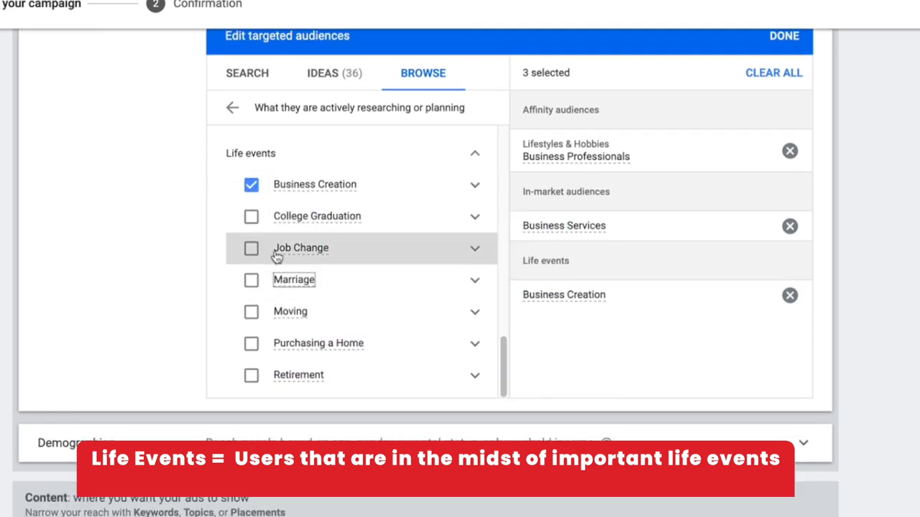
left_click(250, 217)
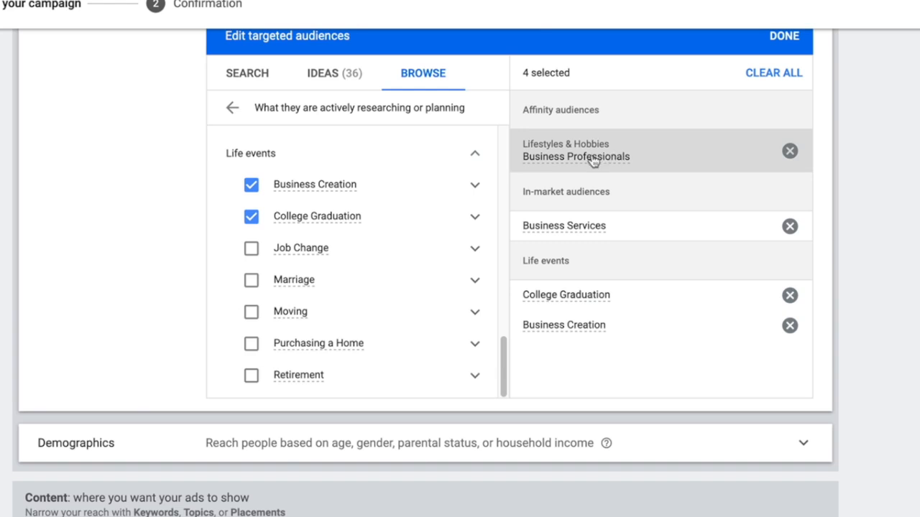
Step: Check the weekly impressions estimates of the selected Business Professionals, Business Services, College Graduation and Business Creation audiences
mouse_move(594, 155)
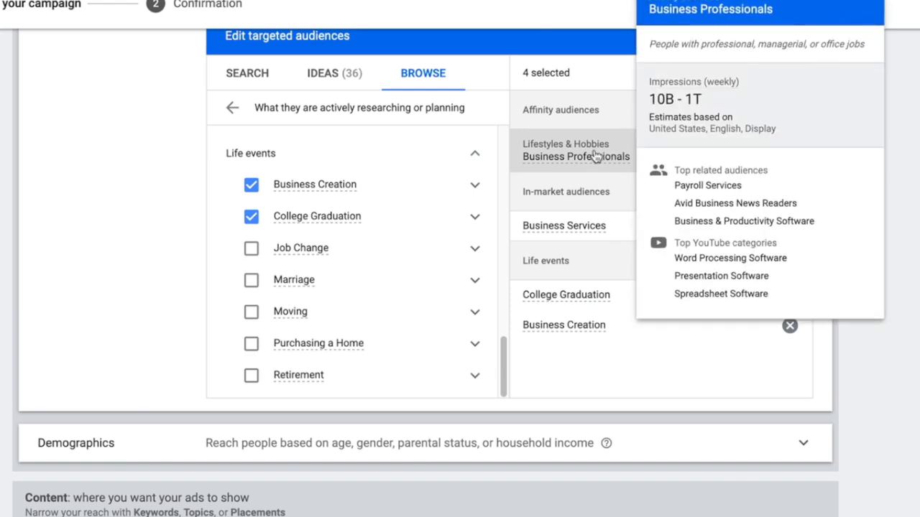
mouse_move(559, 235)
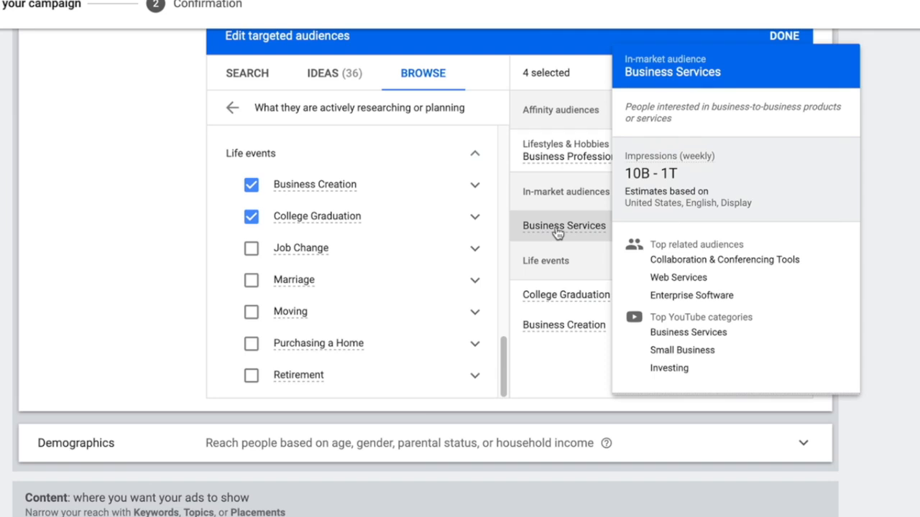
mouse_move(580, 297)
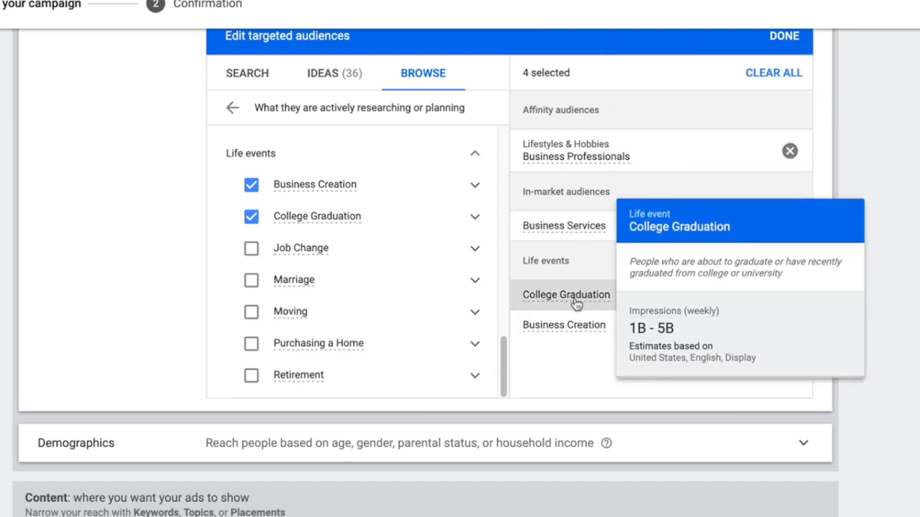
mouse_move(559, 326)
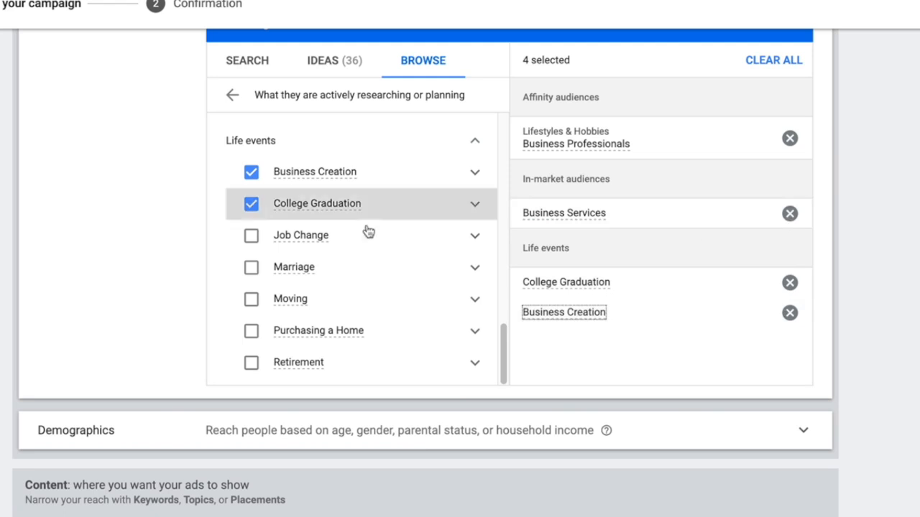
Step: Review the life events in the "start a business" audience search and check the weekly impressions estimate of Starting New Job Soon
left_click(227, 63)
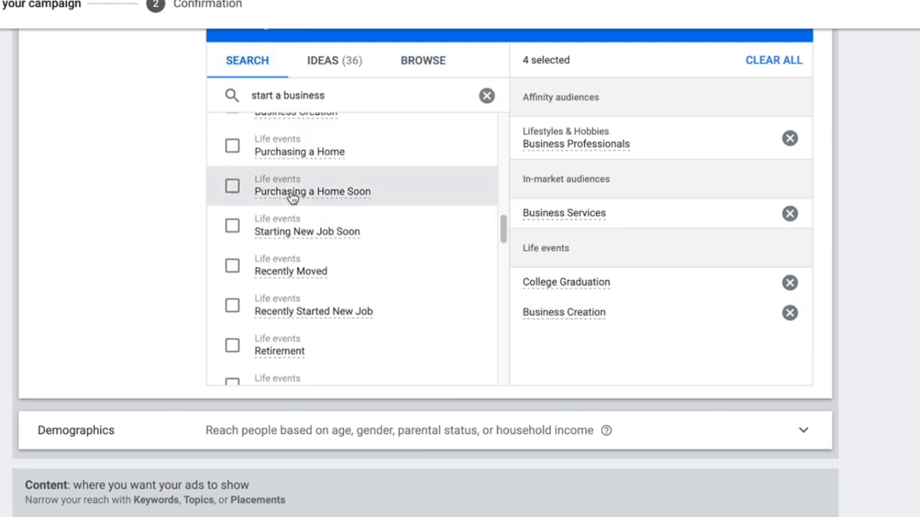
scroll(287, 242, "up", 1)
scroll(156, 255, "up", 1)
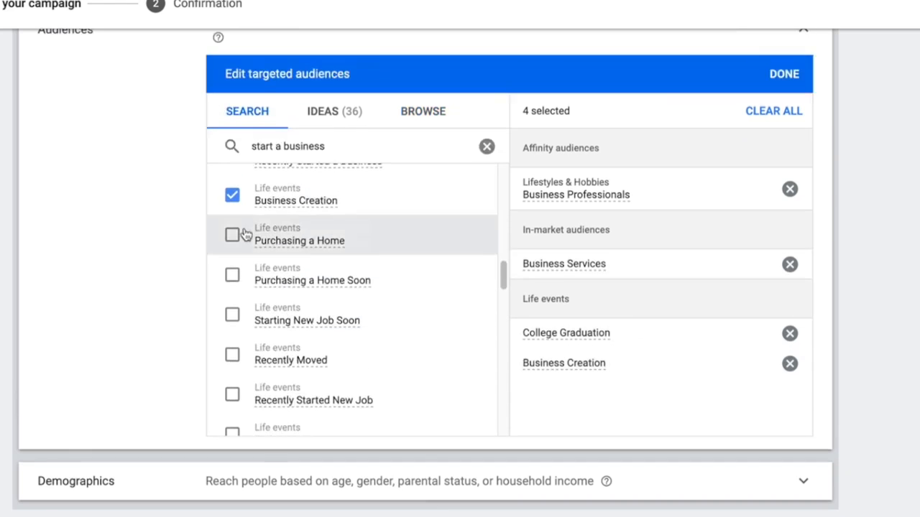
scroll(289, 288, "down", 1)
mouse_move(291, 280)
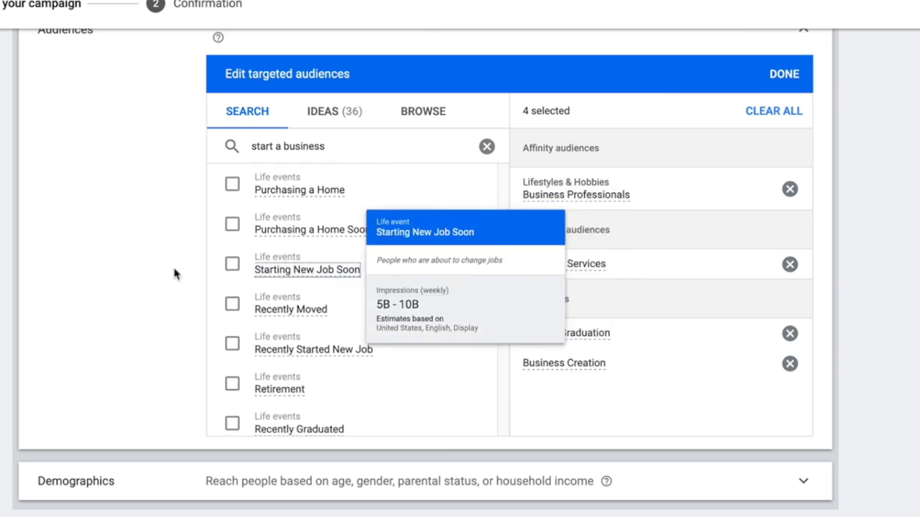
scroll(148, 268, "down", 1)
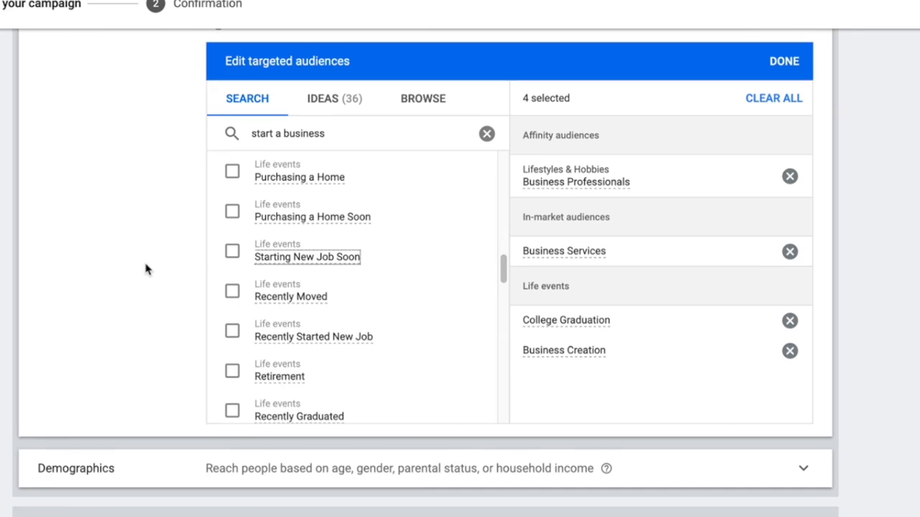
Step: Exclude Unknown from the targeted gender, age, parental status and household income demographics and save the selection
scroll(145, 269, "down", 5)
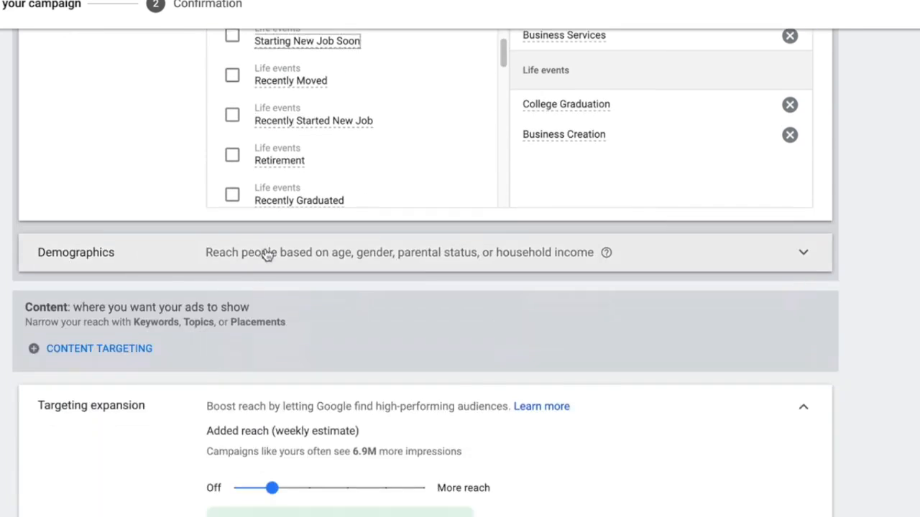
left_click(266, 255)
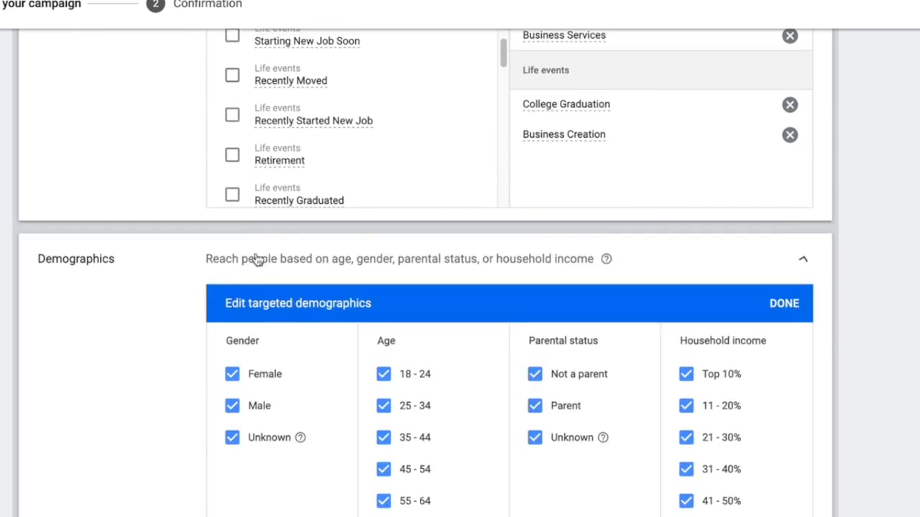
scroll(170, 269, "down", 3)
scroll(169, 269, "down", 1)
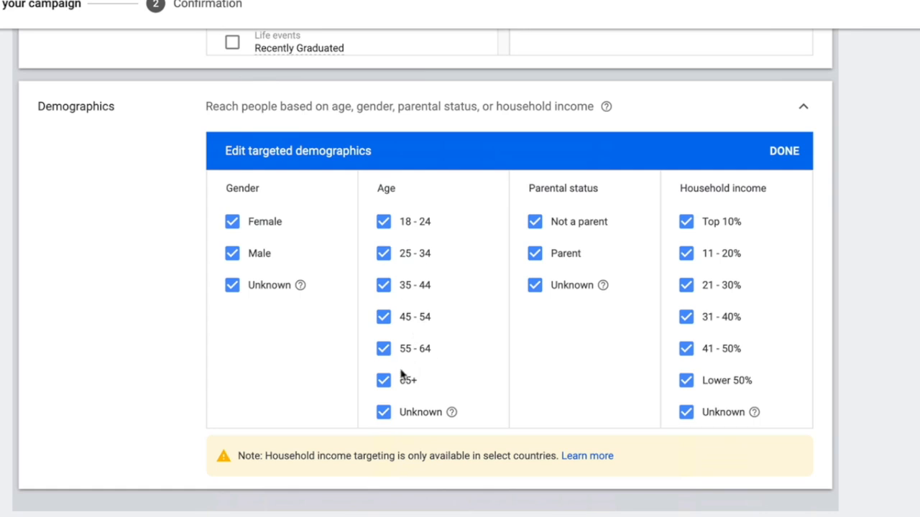
left_click(383, 411)
left_click(252, 285)
left_click(557, 286)
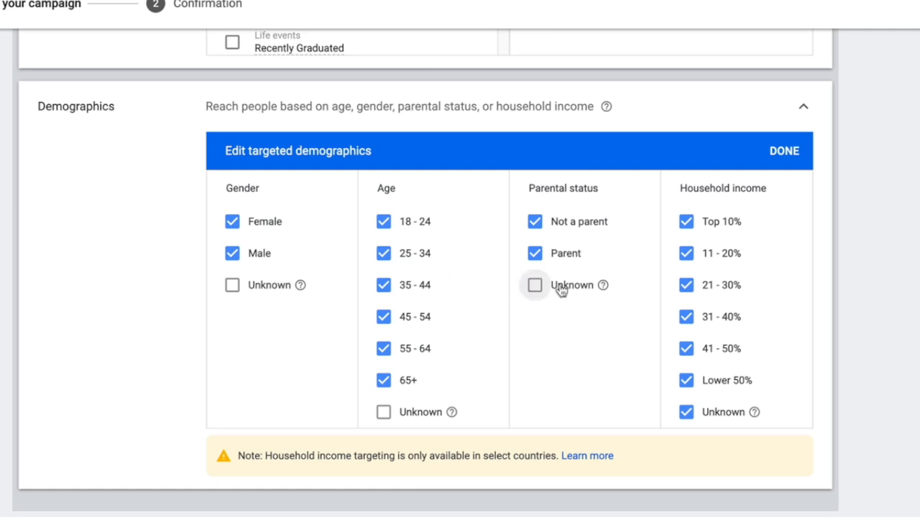
left_click(705, 414)
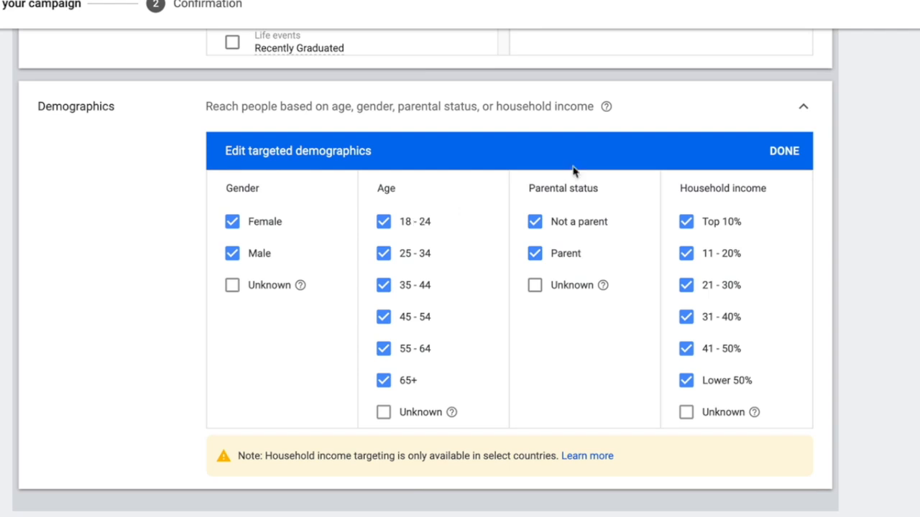
left_click(782, 151)
Step: Raise the targeting expansion to its fourth level to compare the added reach, and return it to the first level
scroll(157, 257, "down", 4)
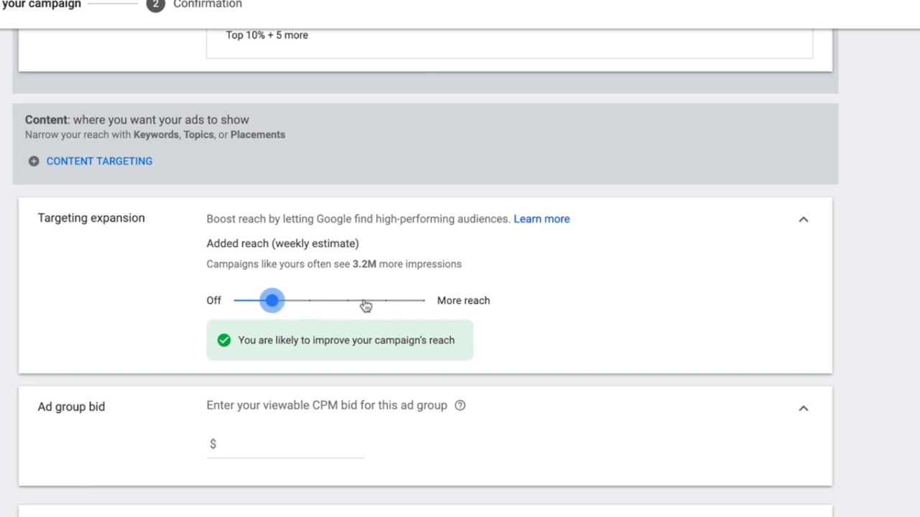
left_click(388, 303)
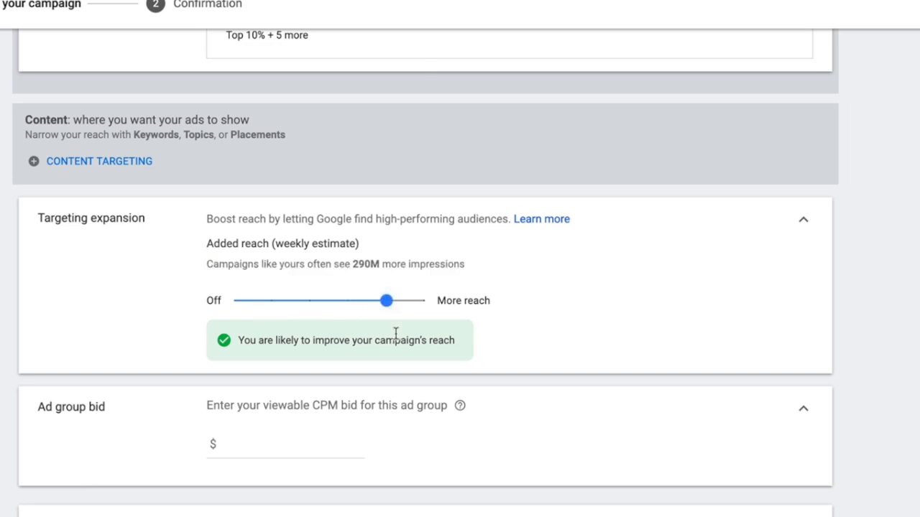
left_click(272, 304)
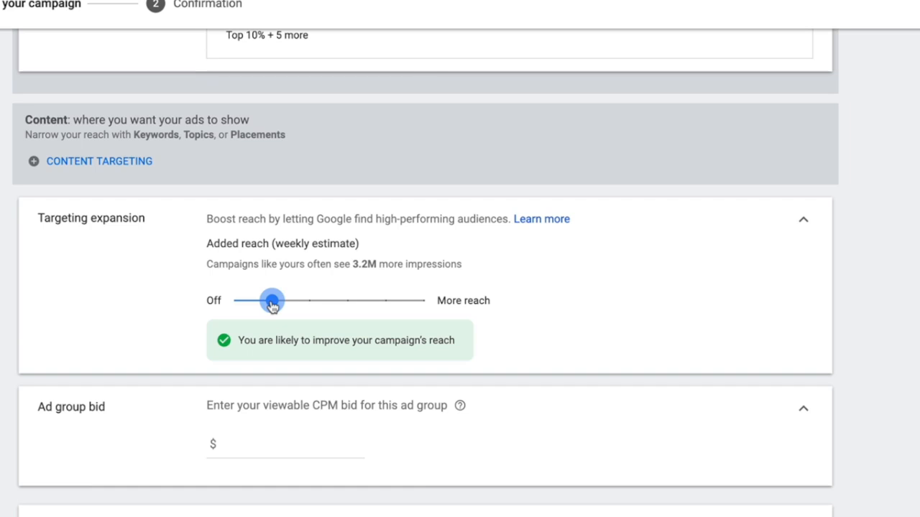
Step: Set the ad group's viewable CPM bid to $10
scroll(270, 304, "down", 3)
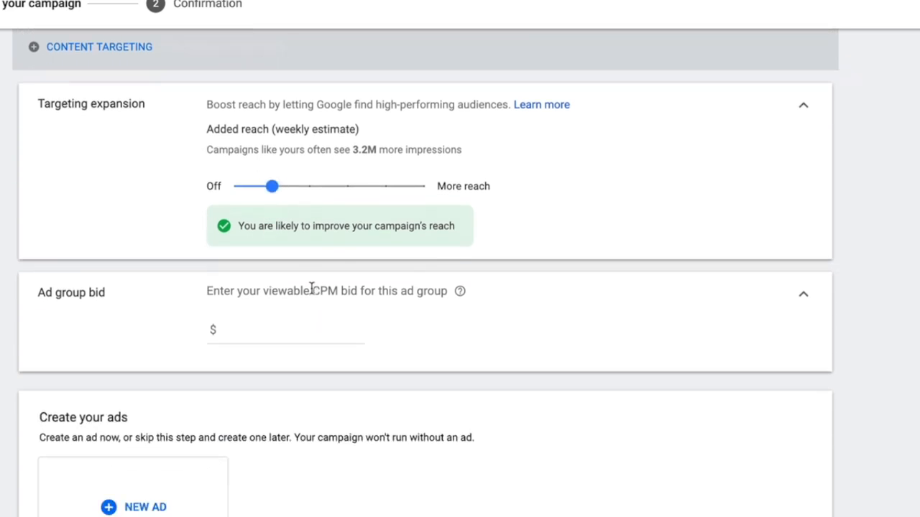
left_click_drag(309, 290, 406, 290)
left_click(407, 294)
left_click(304, 329)
type("50")
left_click_drag(224, 291, 452, 293)
left_click(492, 298)
left_click(340, 334)
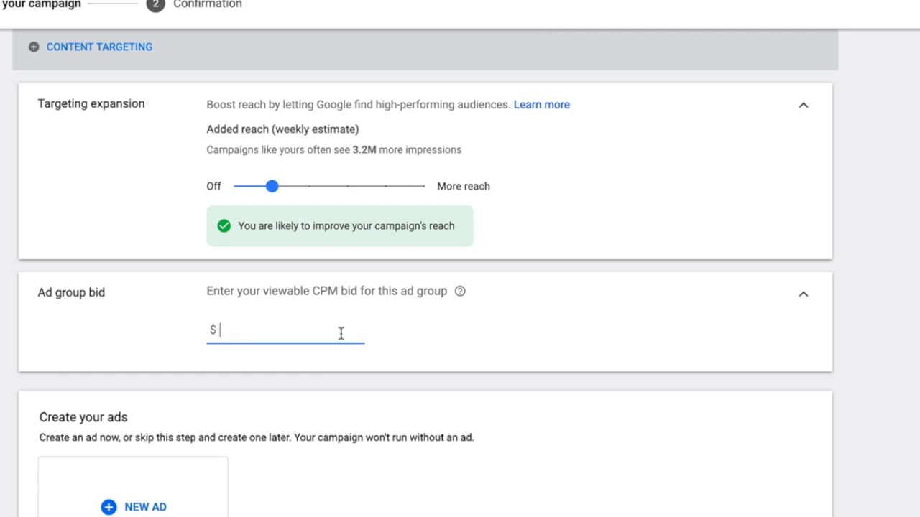
type("10")
Step: Start a new responsive display ad for the campaign and bring its final URL and image settings into view
scroll(874, 326, "down", 1)
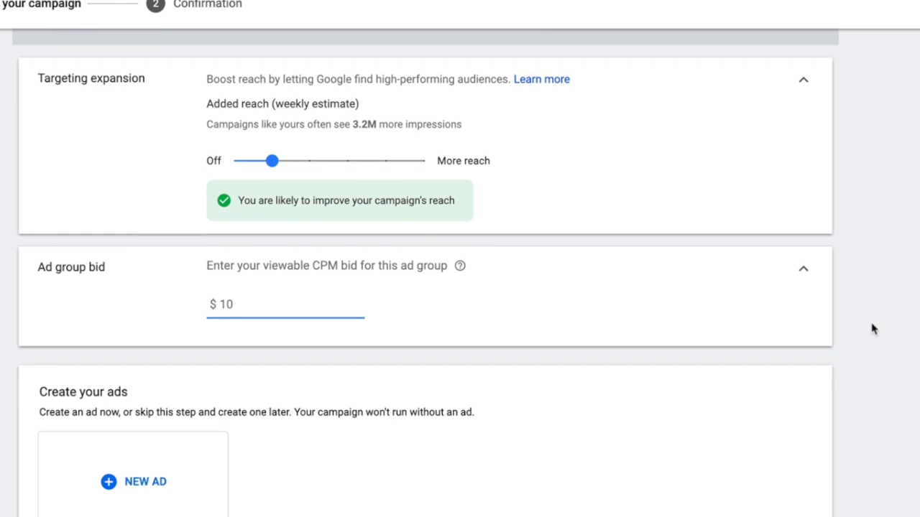
scroll(873, 328, "down", 3)
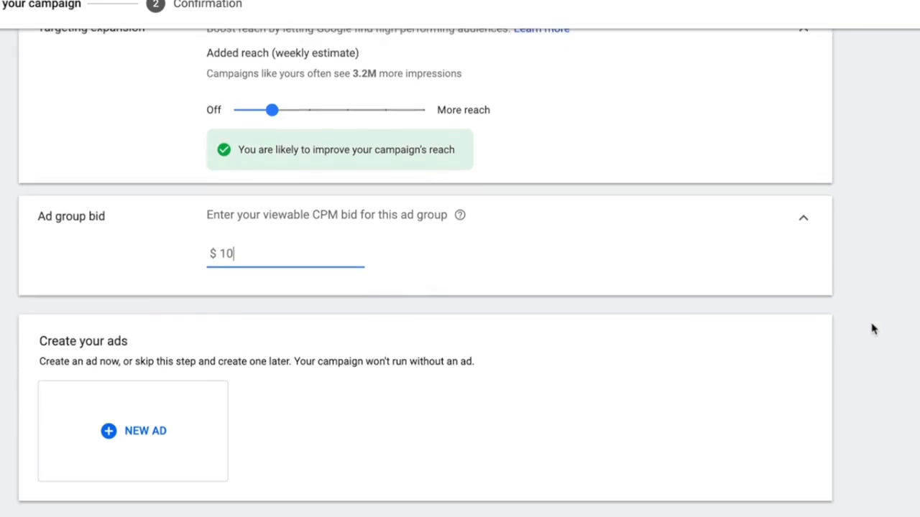
scroll(873, 329, "down", 4)
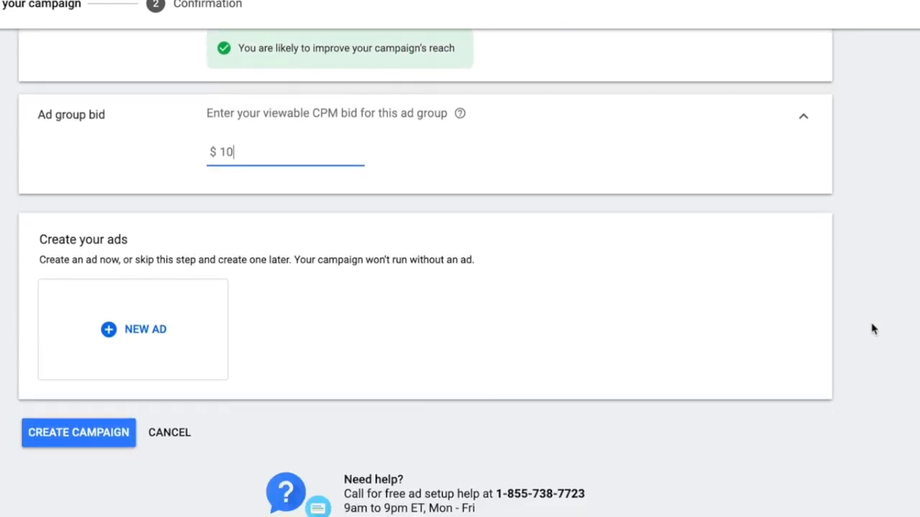
left_click(146, 304)
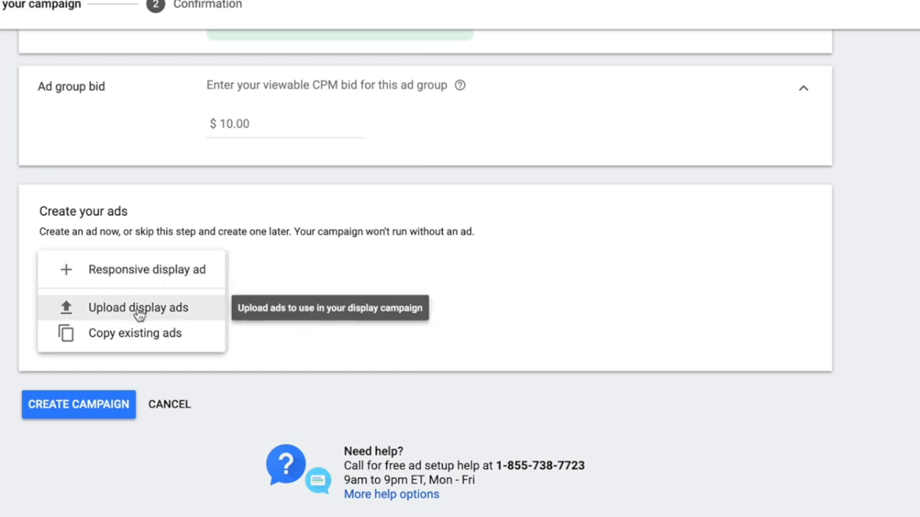
left_click(105, 277)
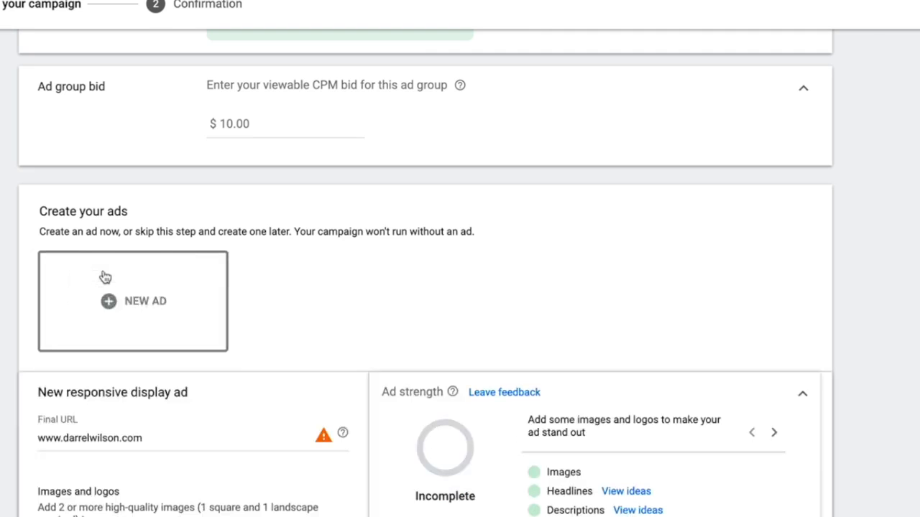
scroll(115, 272, "down", 3)
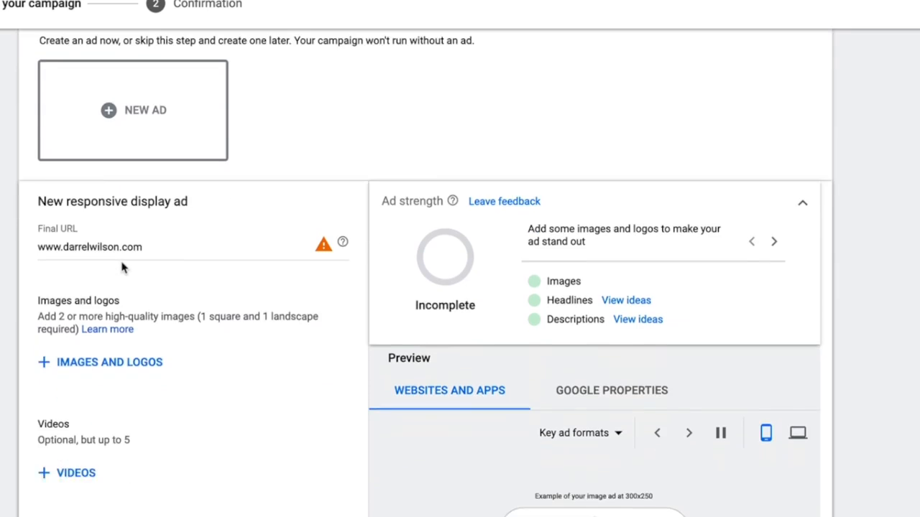
Step: Open the image and logo picker for the new responsive display ad
scroll(122, 268, "down", 2)
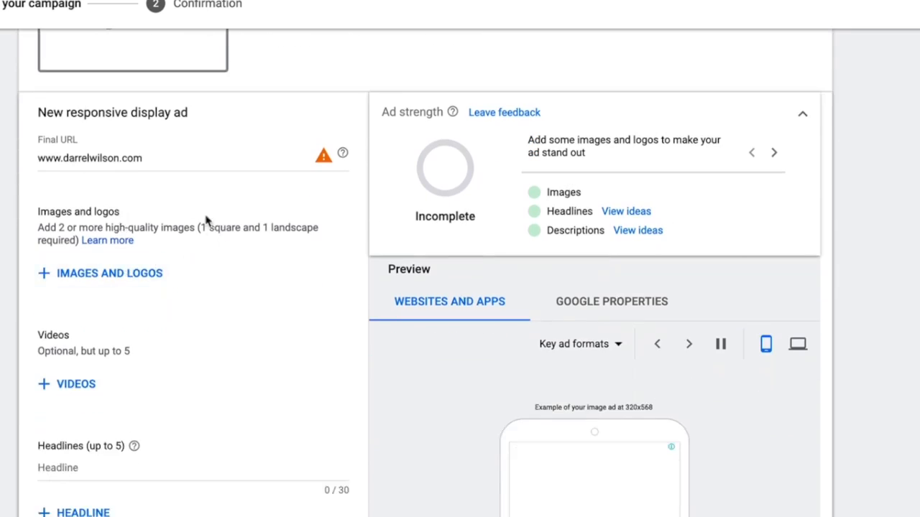
scroll(247, 230, "down", 1)
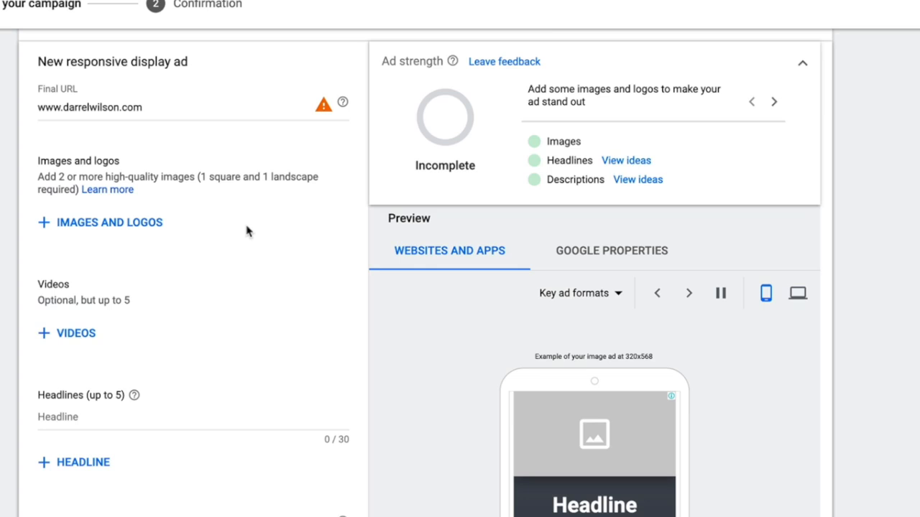
left_click(77, 224)
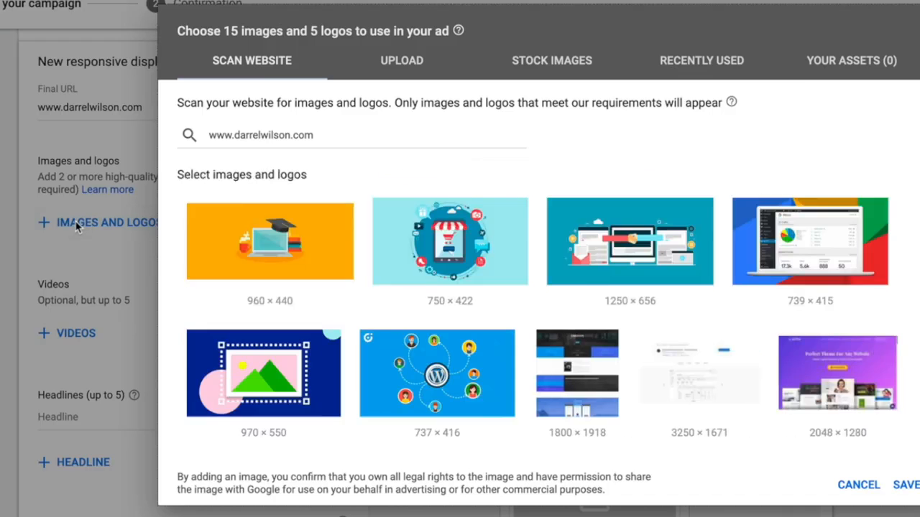
Step: Examine the images and logos scanned from the website, the stock image search and the further sources suggested for scanning
scroll(421, 255, "down", 2)
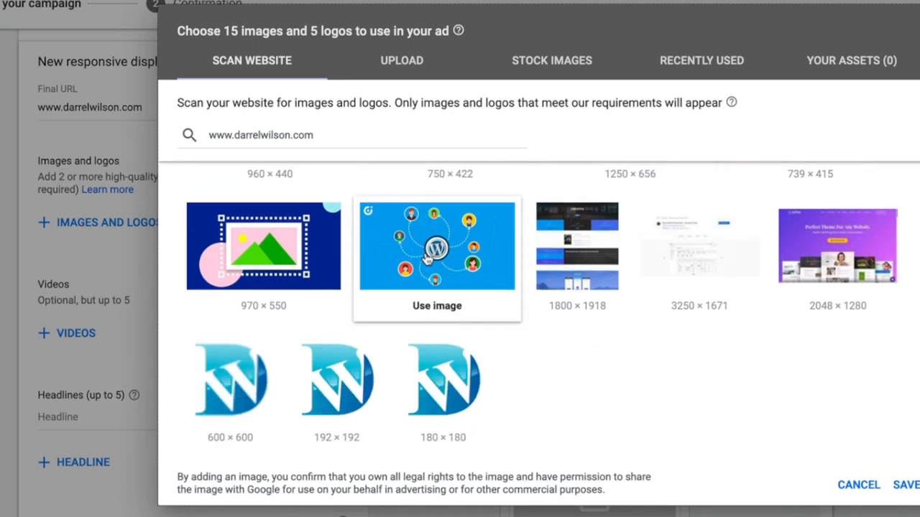
scroll(499, 342, "up", 2)
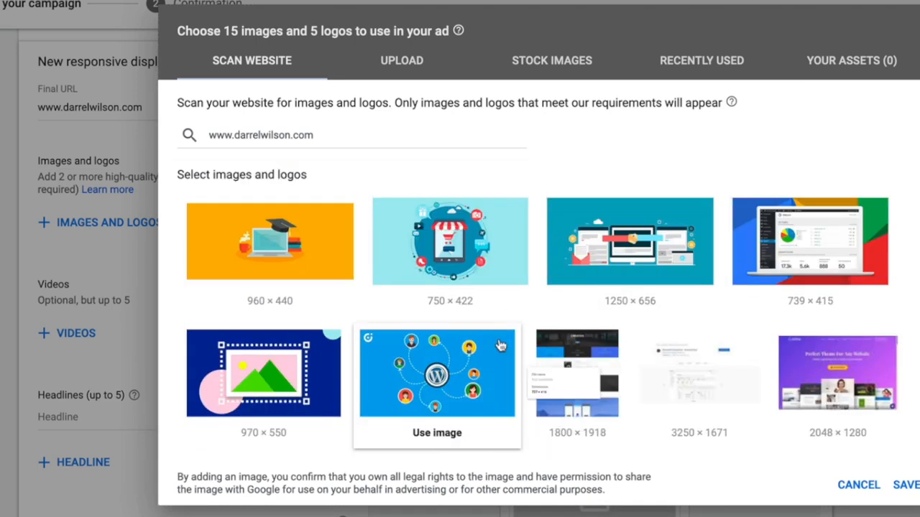
left_click(551, 64)
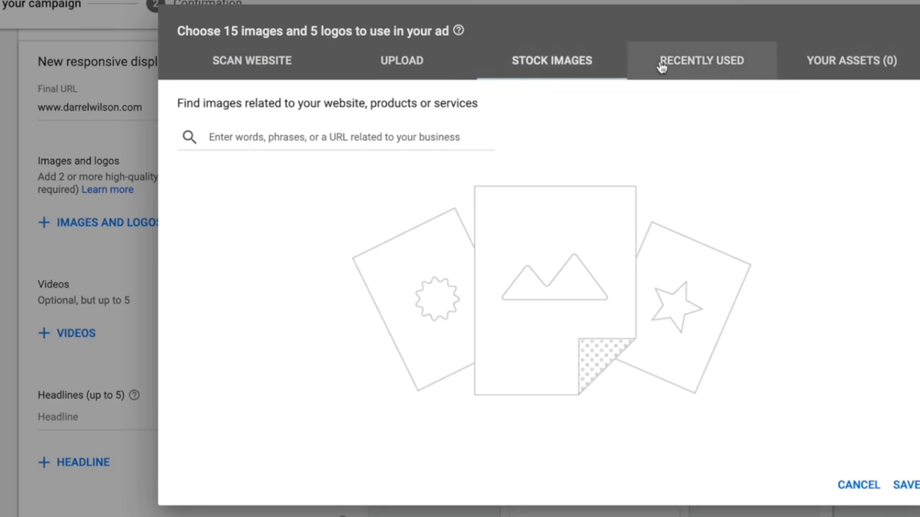
left_click(388, 66)
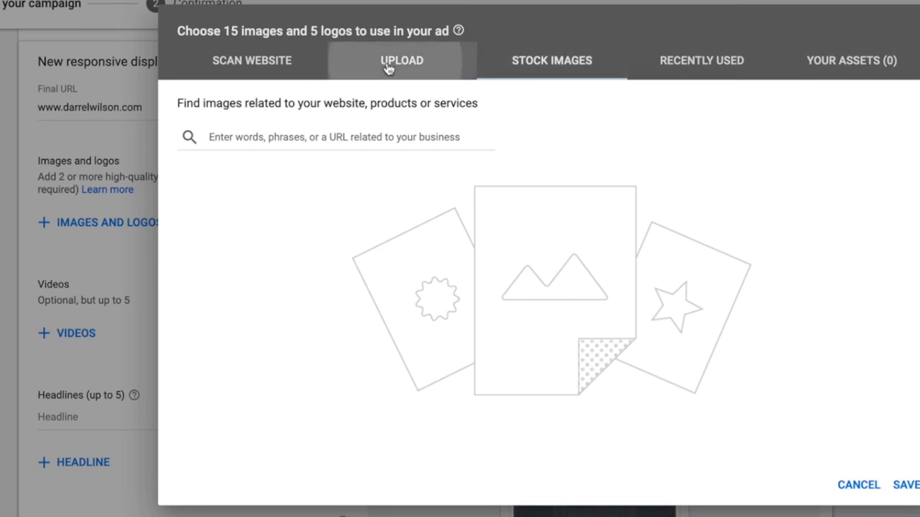
left_click(277, 63)
scroll(462, 289, "down", 3)
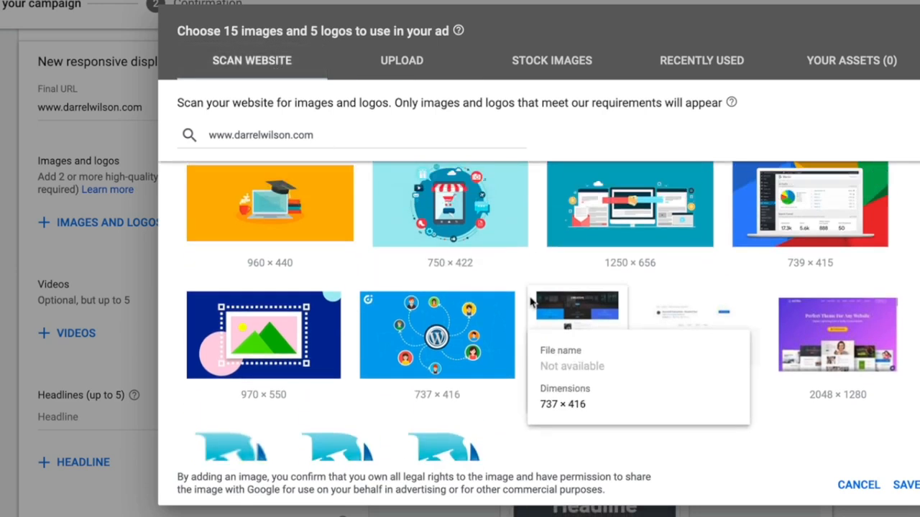
scroll(790, 316, "down", 2)
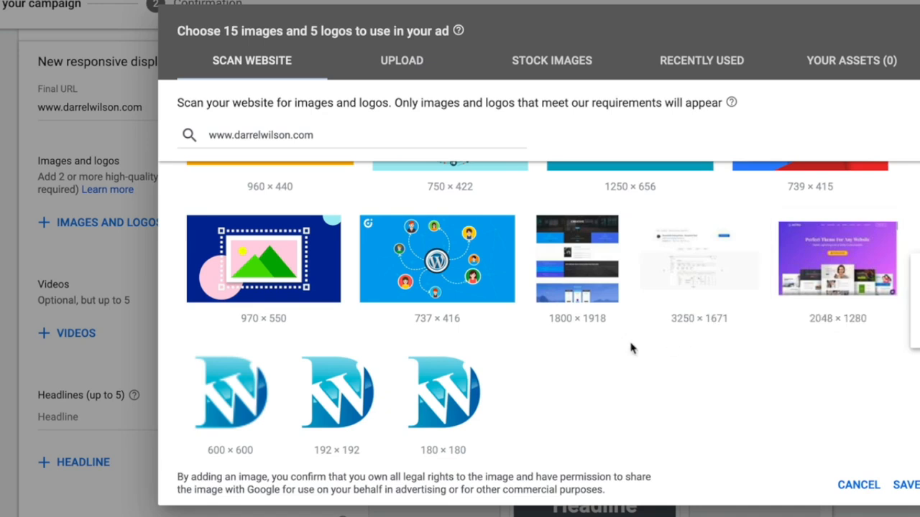
scroll(640, 340, "down", 2)
scroll(643, 345, "down", 5)
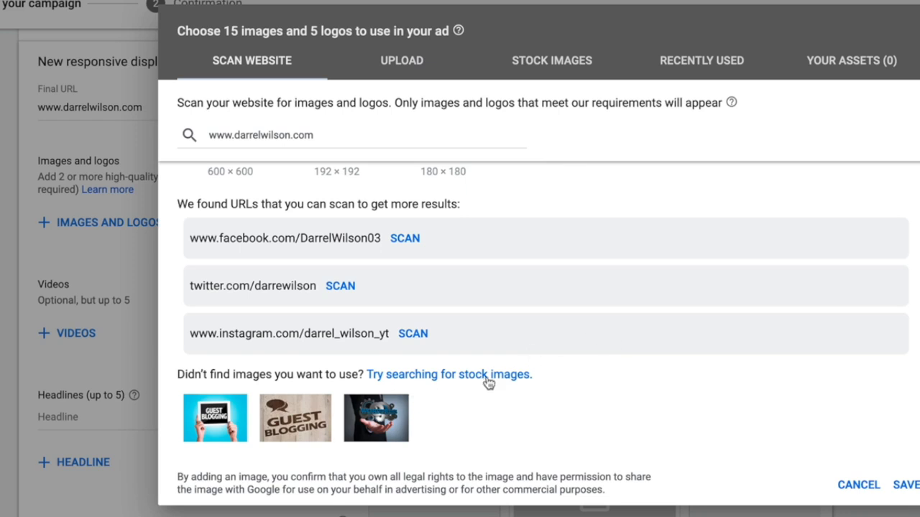
scroll(597, 421, "up", 2)
scroll(596, 422, "up", 3)
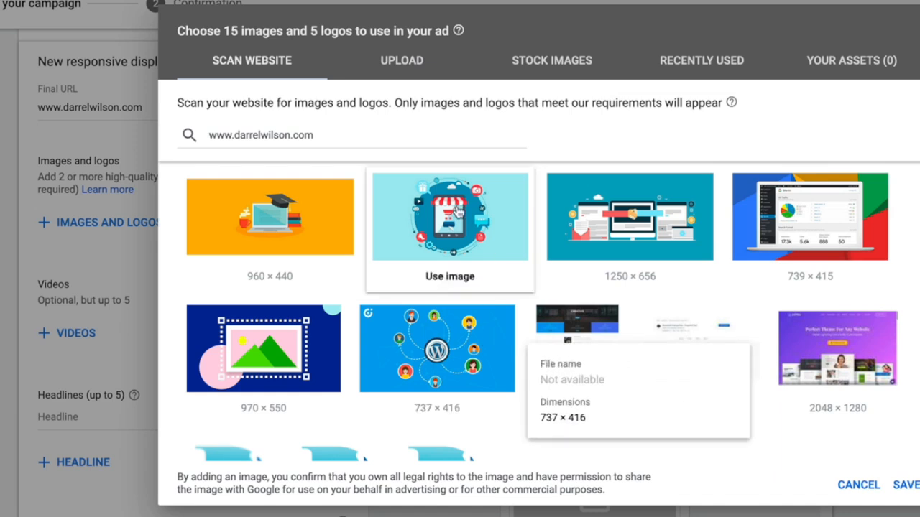
Step: Add the 750 × 422 mobile shop illustration as an ad image in both 1.91:1 and 1:1 ratios and save the selection
left_click(456, 216)
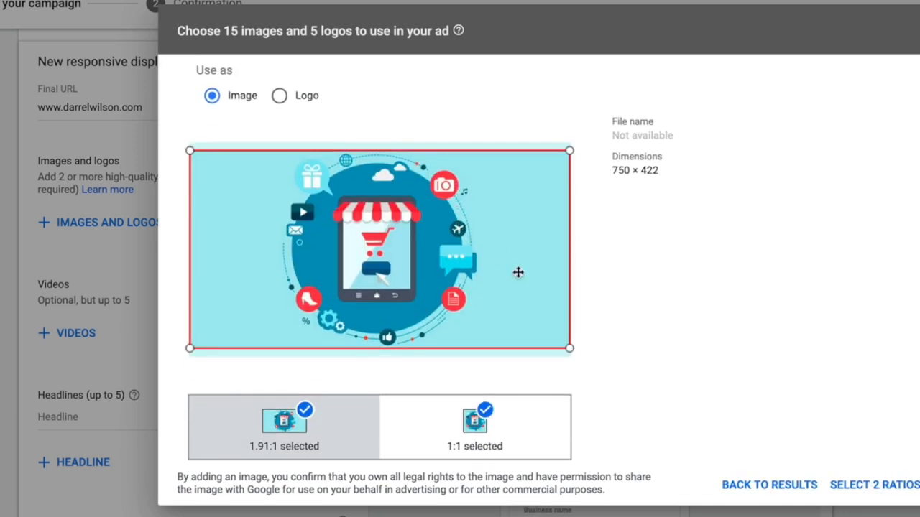
left_click(878, 489)
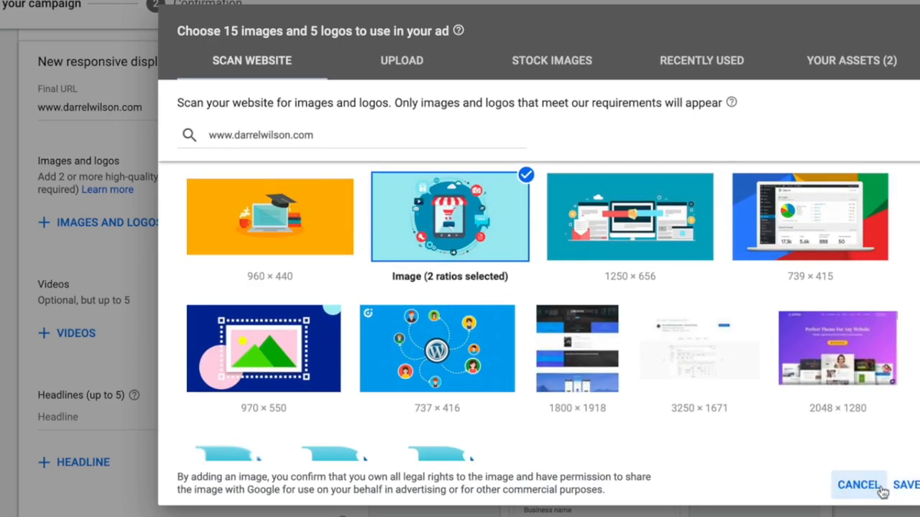
left_click(907, 486)
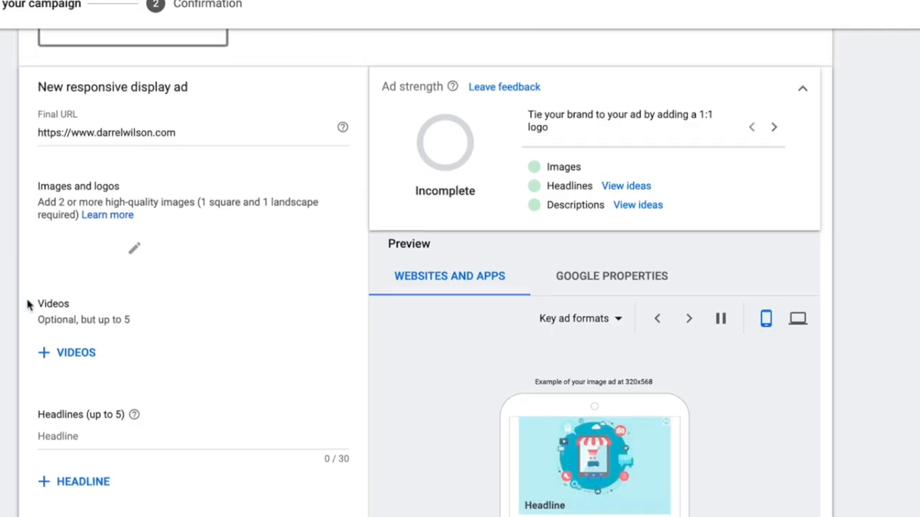
Step: Check the ad's final URL and preview how the ad looks on YouTube among the Google properties
left_click_drag(39, 132, 78, 133)
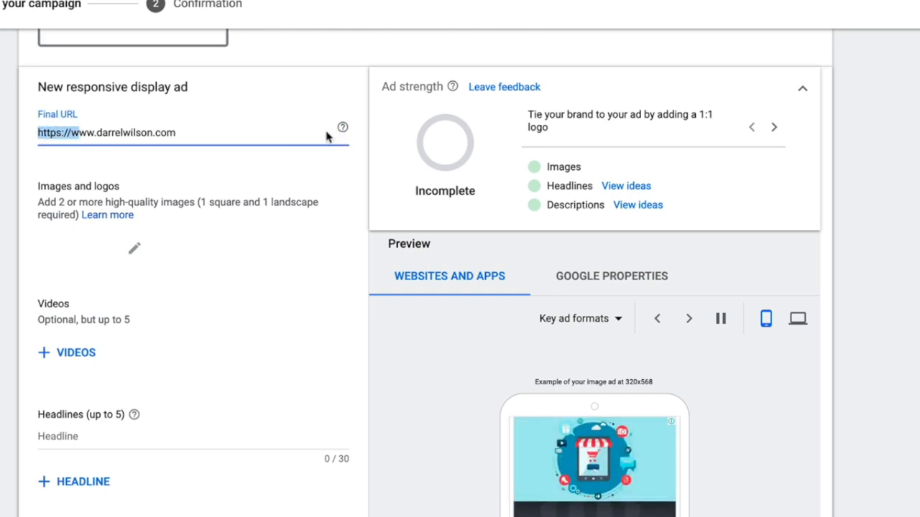
scroll(426, 275, "down", 3)
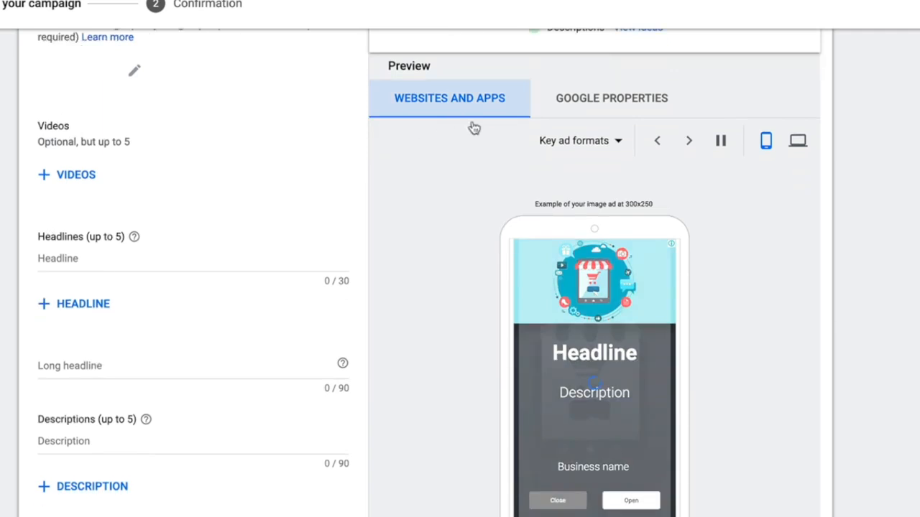
scroll(593, 394, "down", 1)
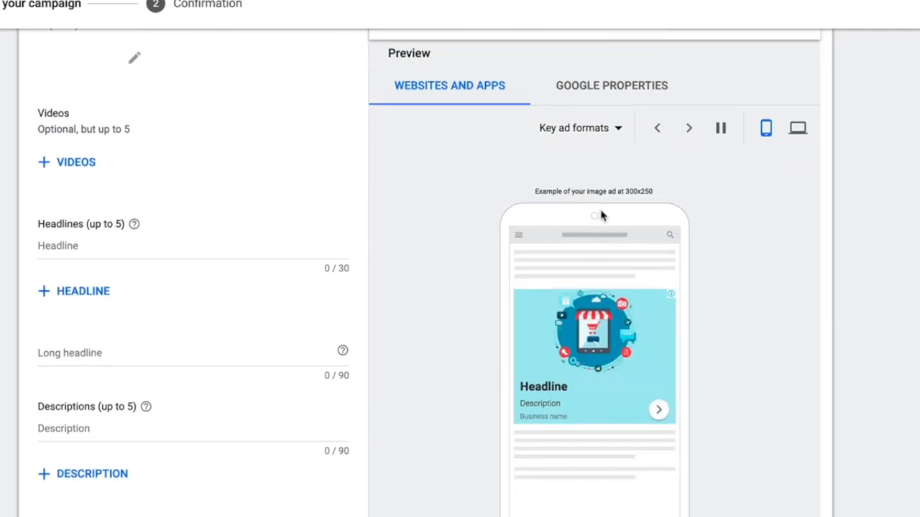
left_click(610, 127)
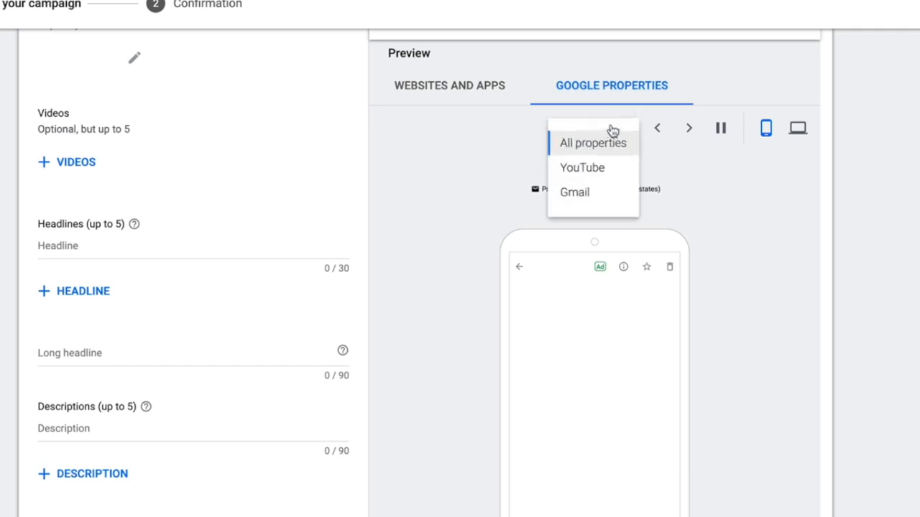
left_click(603, 179)
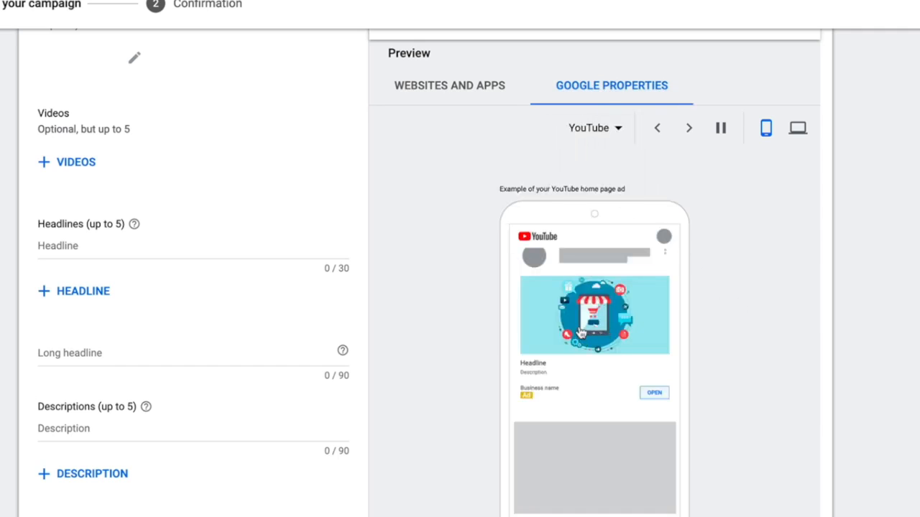
Step: Enter "Want An Amazing Website?" and "Start Here!" as the ad's first two headlines
scroll(481, 329, "down", 1)
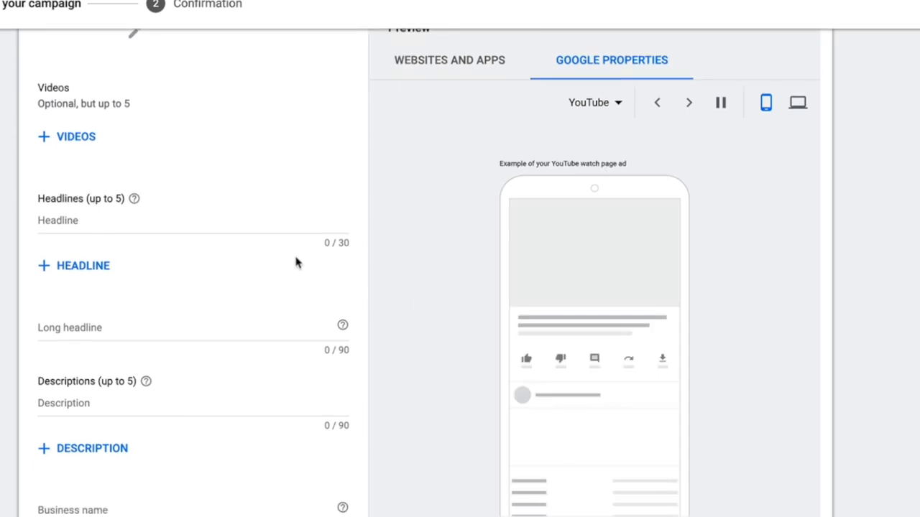
left_click(263, 217)
type("W")
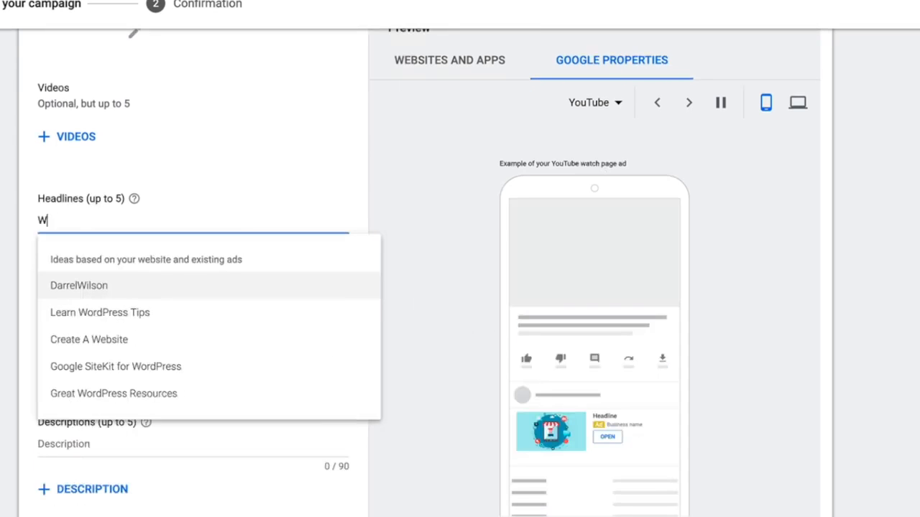
type("ant An Amazing")
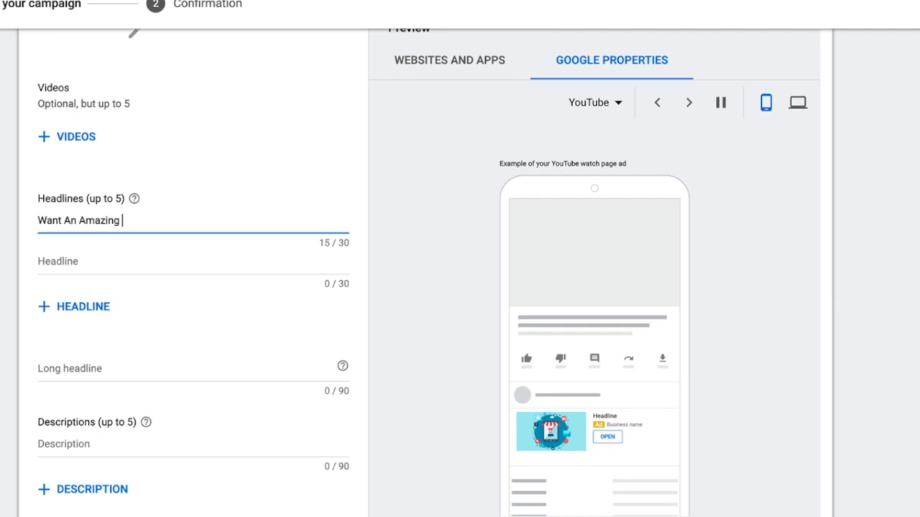
type(" Website?")
key("Tab")
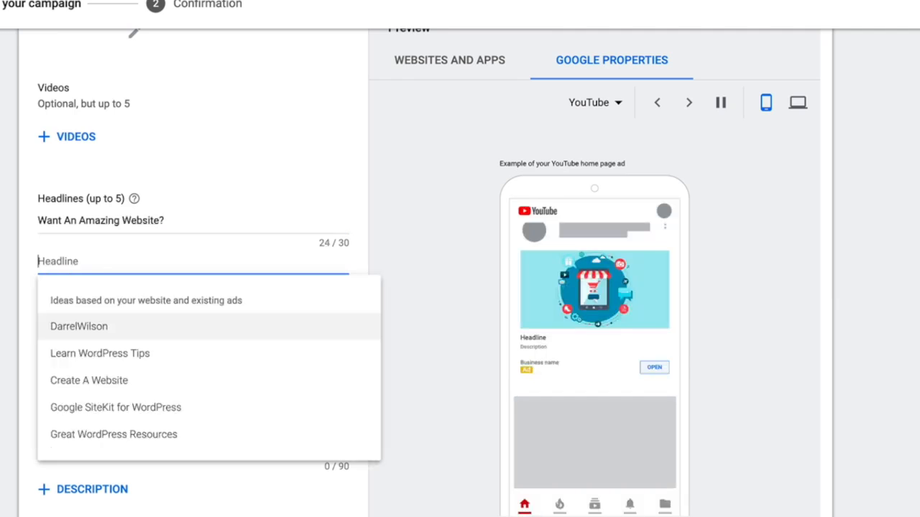
type("Start Here!")
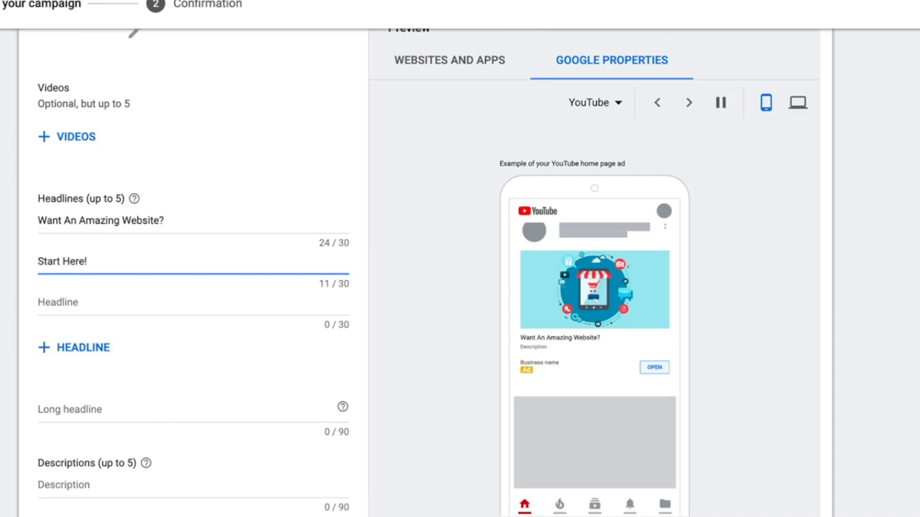
Step: Add "Best Web Designer In The World" as the third headline
scroll(240, 275, "down", 1)
left_click(240, 275)
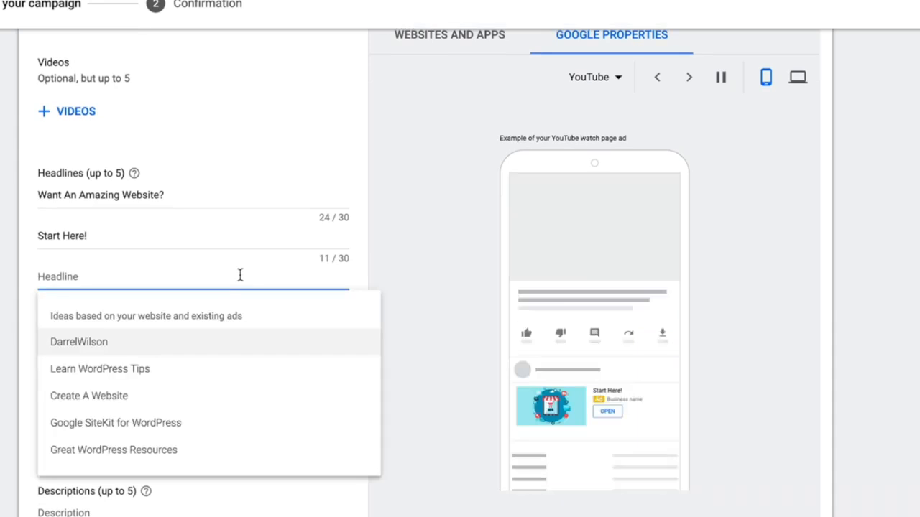
type("Best")
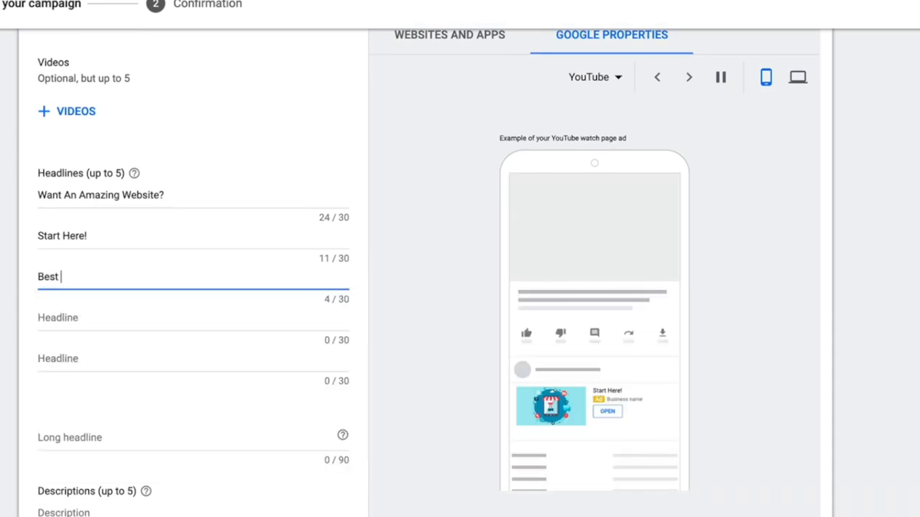
type(" Web Designer I")
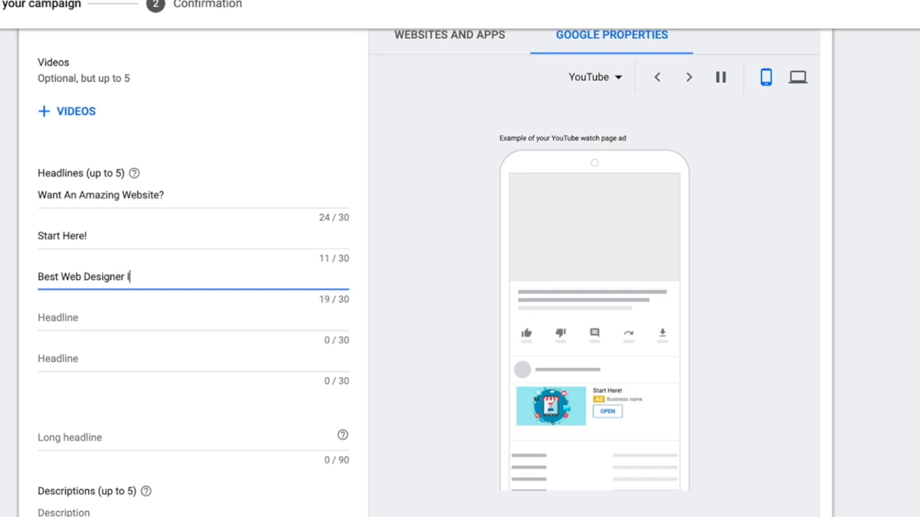
type("n The World")
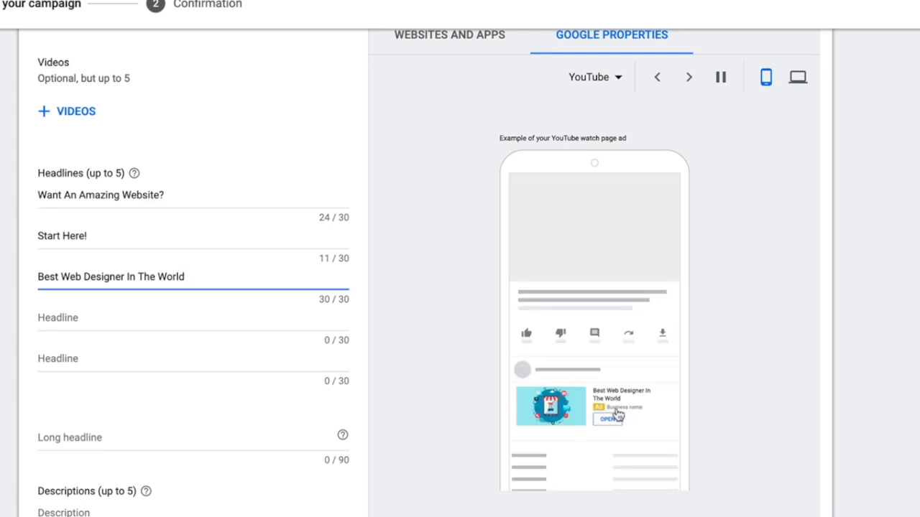
Step: Read the help explanation for the long headline and close it
left_click(230, 439)
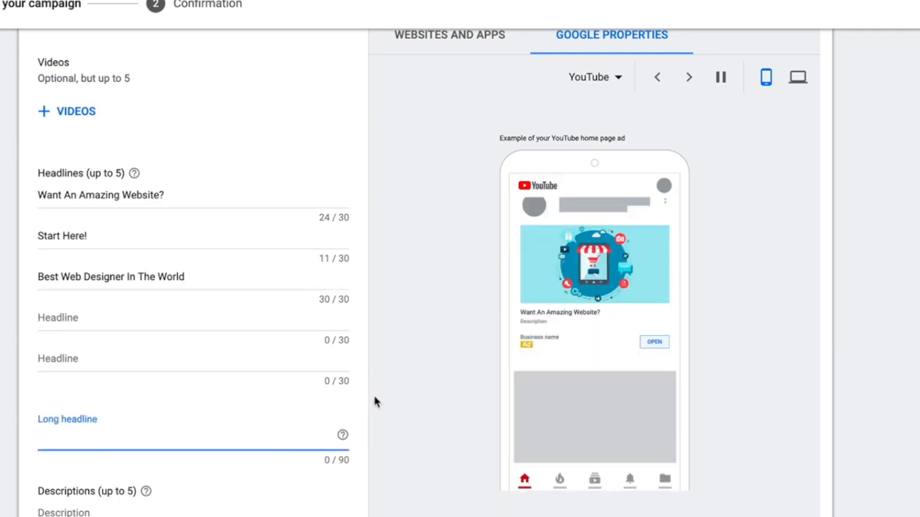
left_click(343, 436)
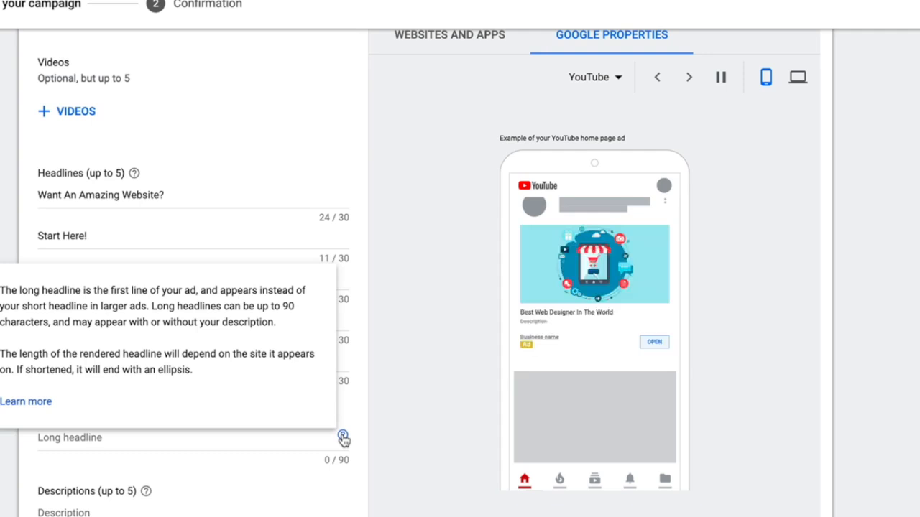
left_click(343, 436)
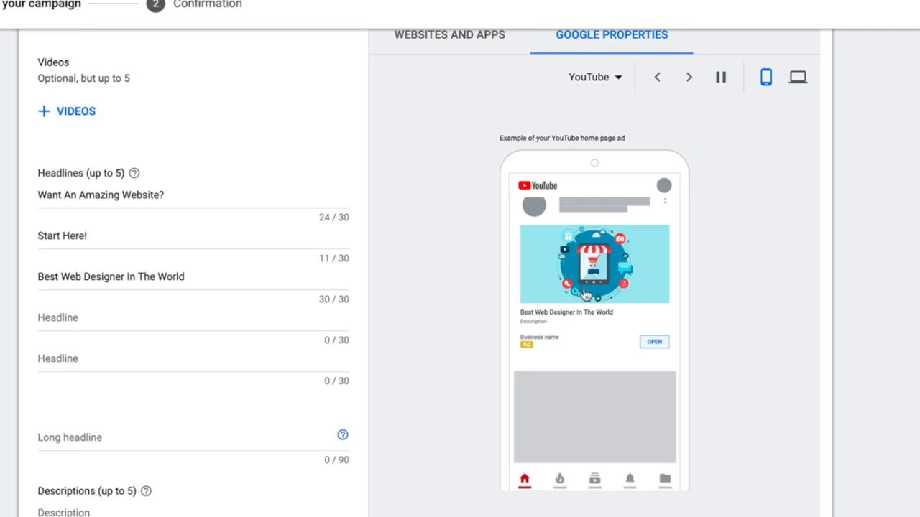
Step: Enter "Want a new amazing website? Make sure to click on me!" as the ad's long headline
scroll(416, 357, "down", 3)
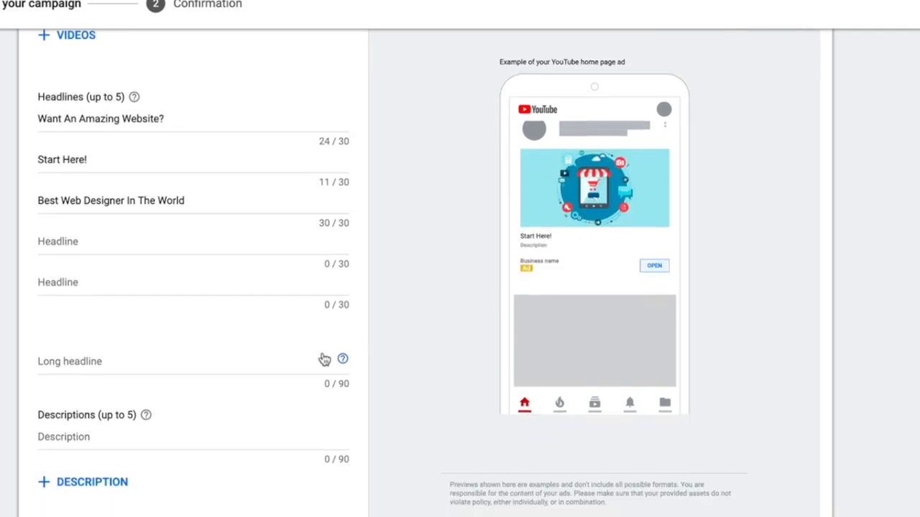
left_click(273, 357)
type("Web Design Agency")
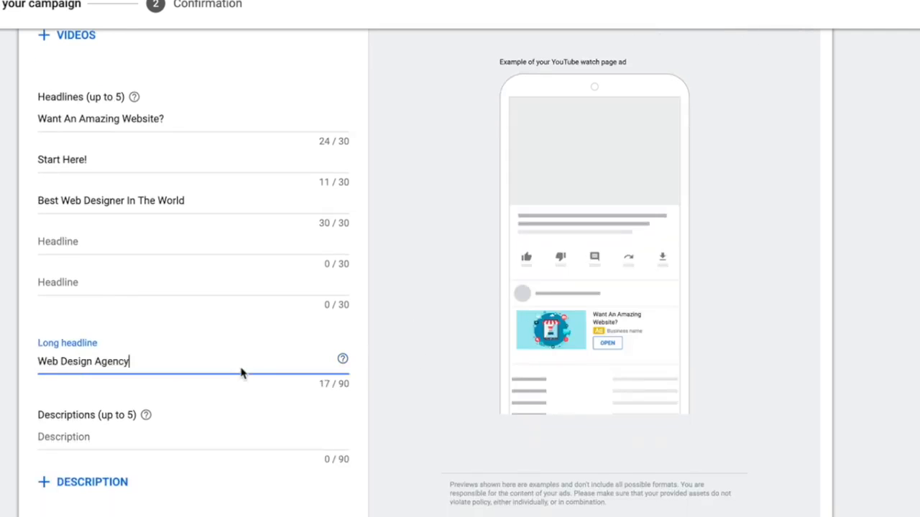
triple_click(164, 364)
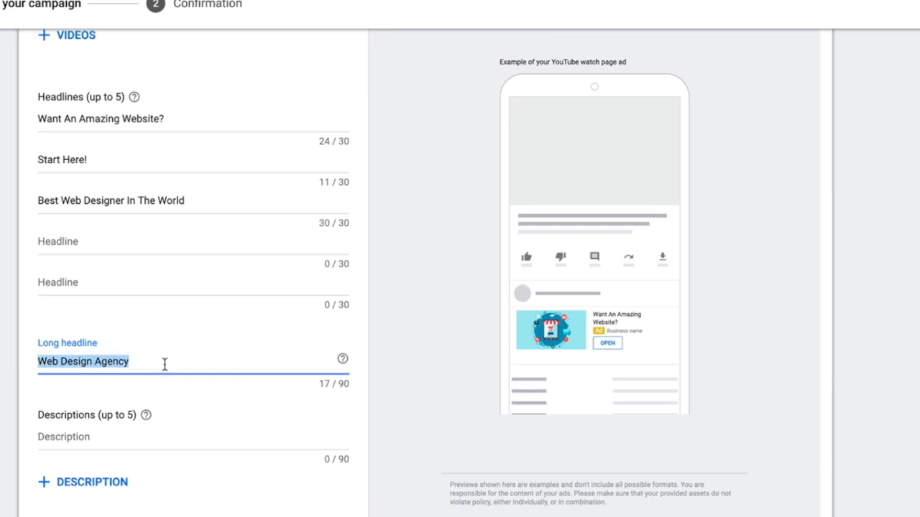
type("Want a new ")
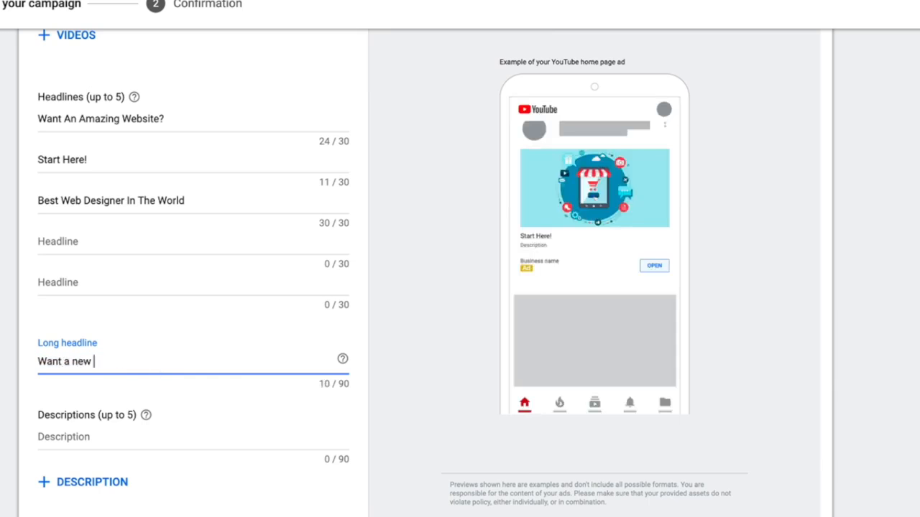
type("amazing website? Make")
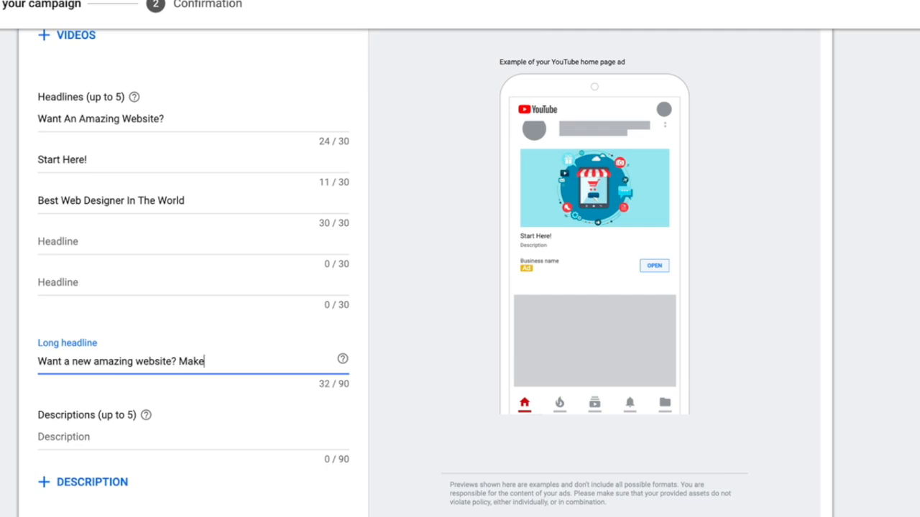
type(" sure to clikc")
key("BackSpace")
key("BackSpace")
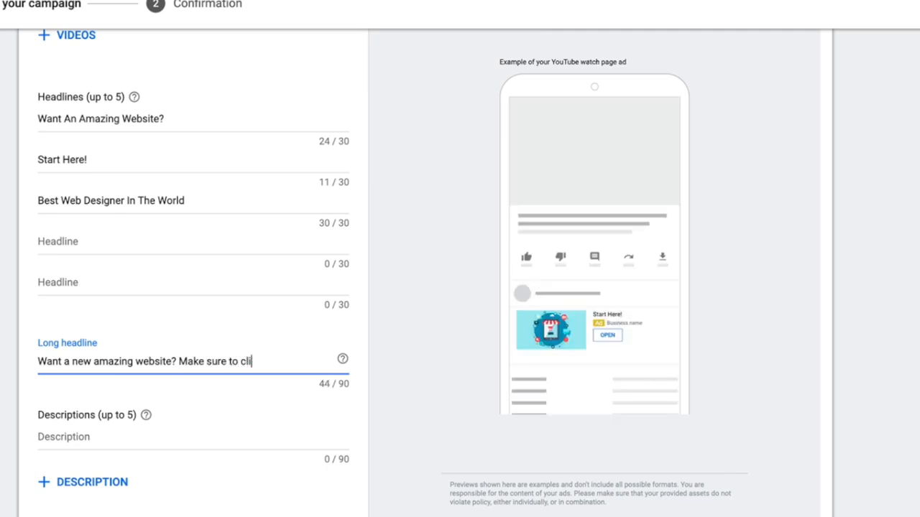
type("ck on me!")
key("Tab")
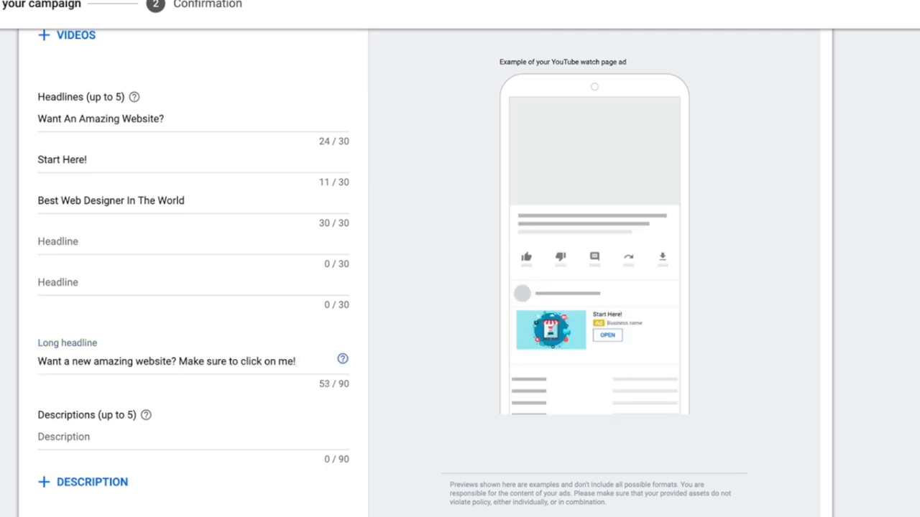
Step: Use the suggested text "Learn How To Setup Your Wordpress Website Easily" as the ad's first description
scroll(153, 374, "down", 1)
left_click(101, 399)
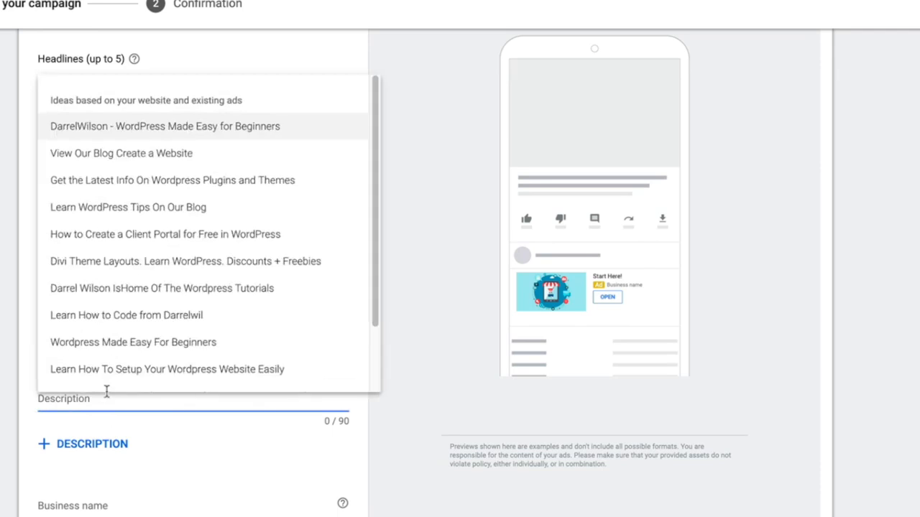
left_click(112, 374)
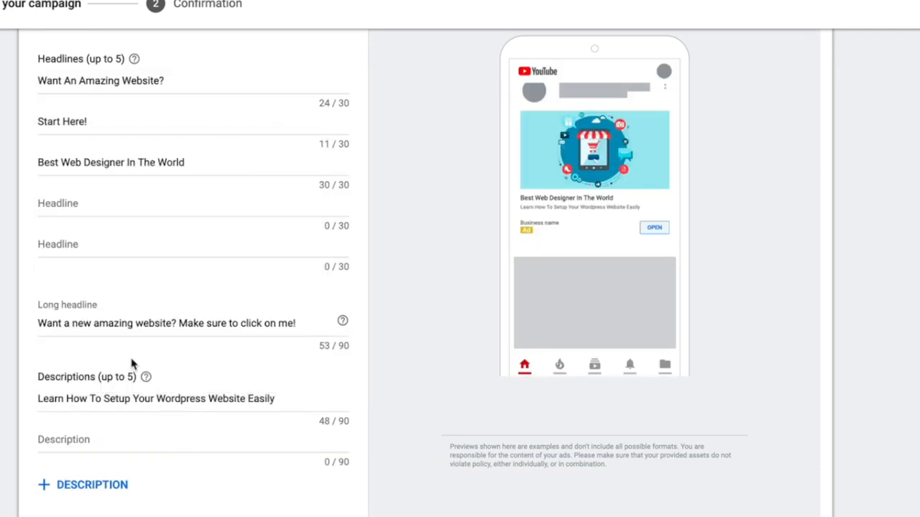
Step: Enter darrelwilson.com as the ad's business name
scroll(387, 365, "down", 1)
scroll(387, 366, "down", 3)
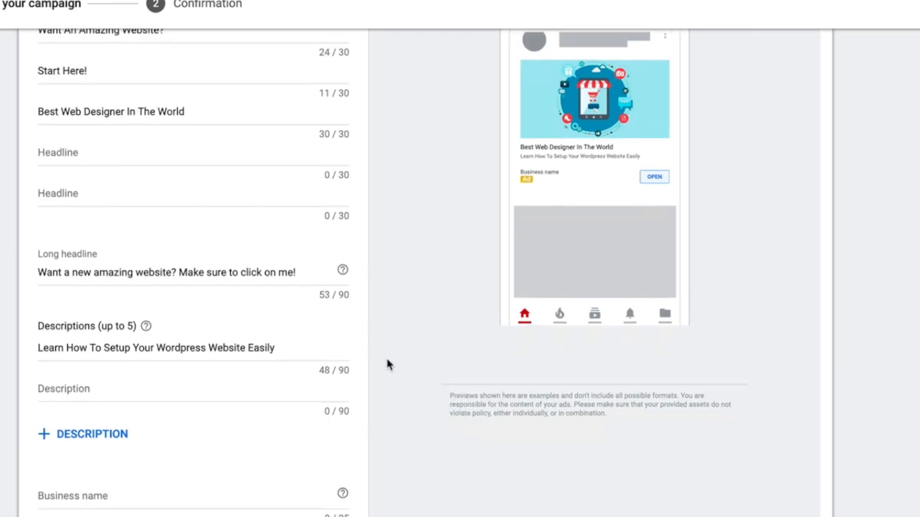
left_click(254, 368)
type("darrelwilson.com")
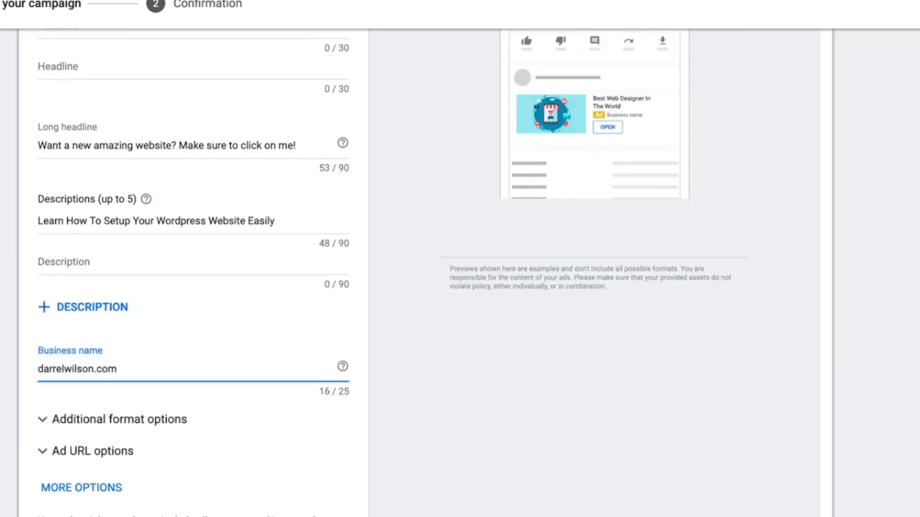
Step: Switch the ad preview from YouTube to all Google properties and examine how the ad looks there
scroll(262, 360, "up", 5)
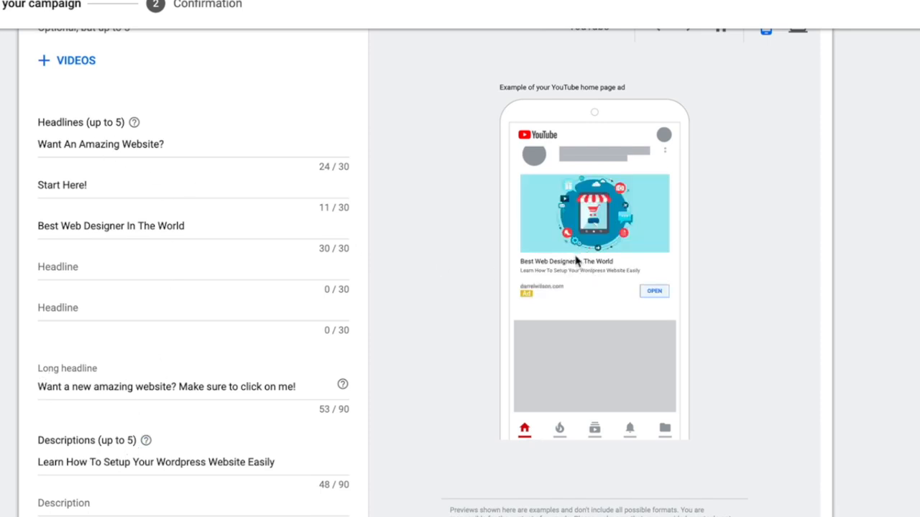
scroll(579, 259, "up", 2)
scroll(579, 259, "up", 1)
left_click(623, 225)
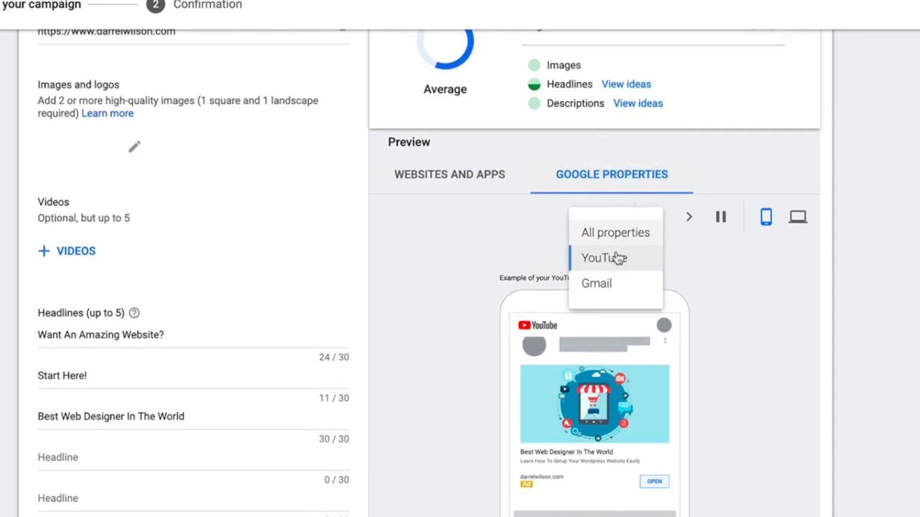
left_click(615, 237)
scroll(524, 261, "down", 1)
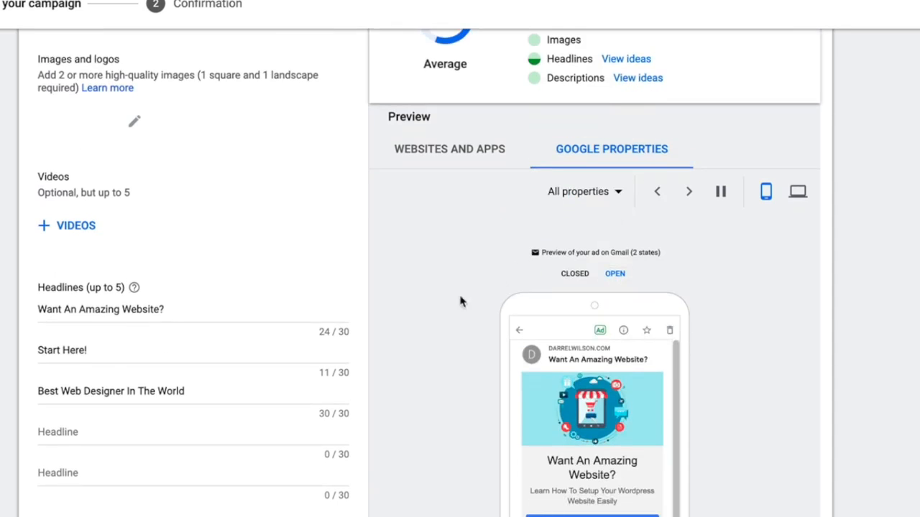
scroll(462, 301, "down", 1)
scroll(390, 354, "down", 3)
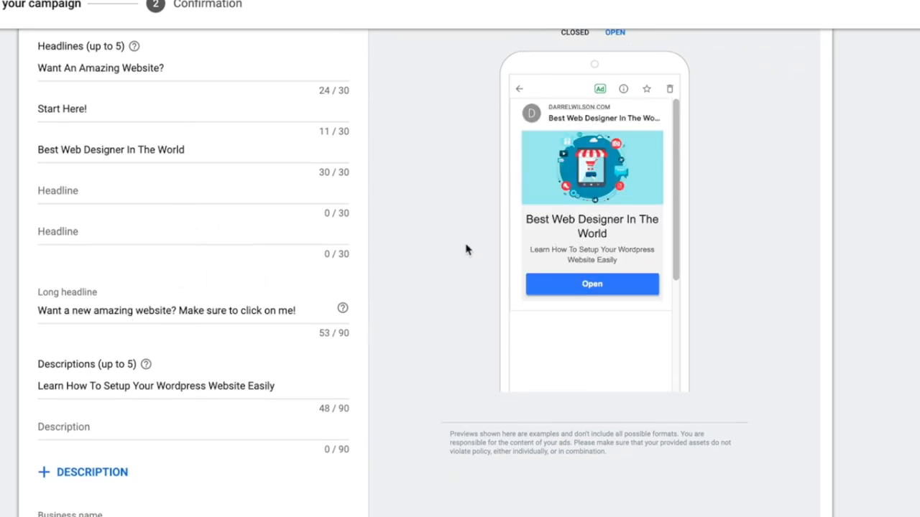
scroll(501, 213, "up", 1)
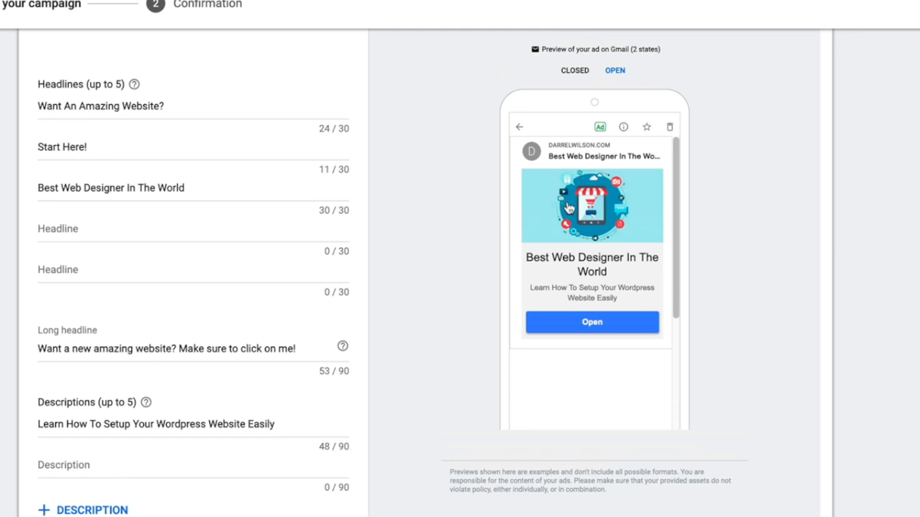
Step: Read through the ad's additional format options and collapse them again
scroll(472, 291, "down", 1)
scroll(472, 291, "down", 7)
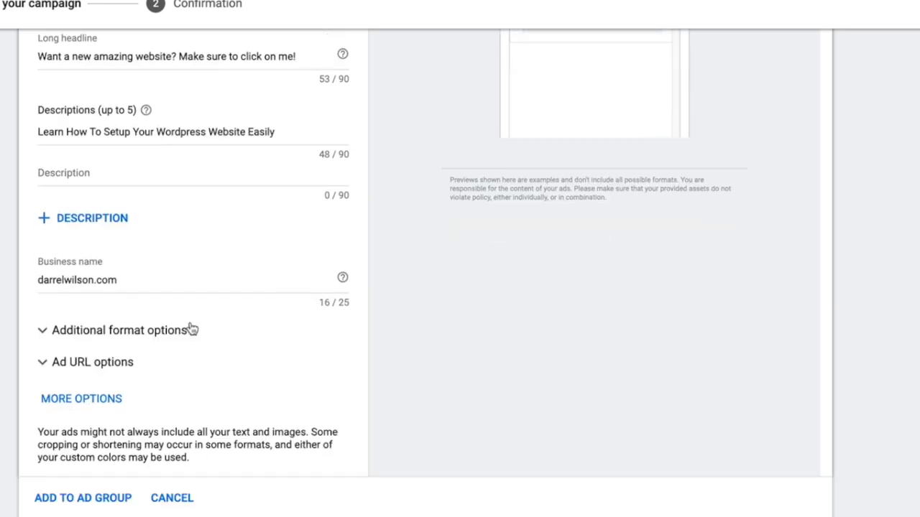
left_click(153, 331)
scroll(169, 329, "down", 2)
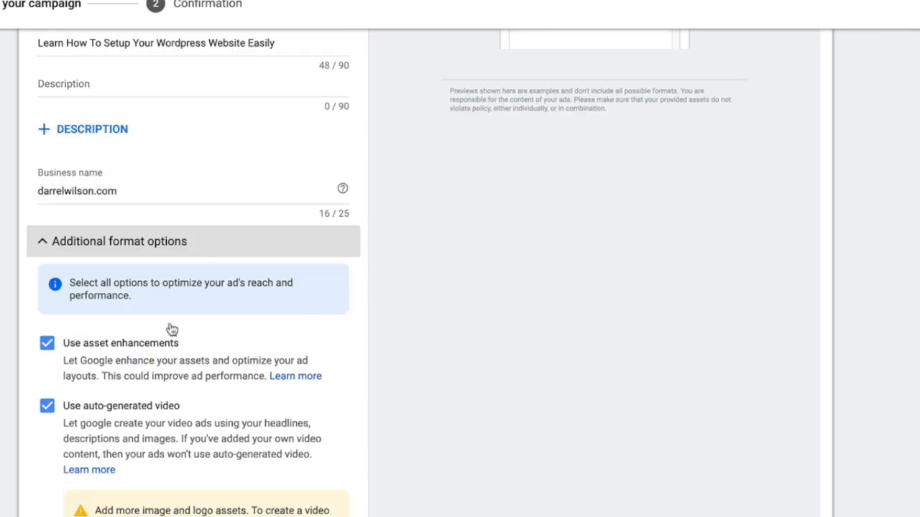
scroll(173, 323, "down", 2)
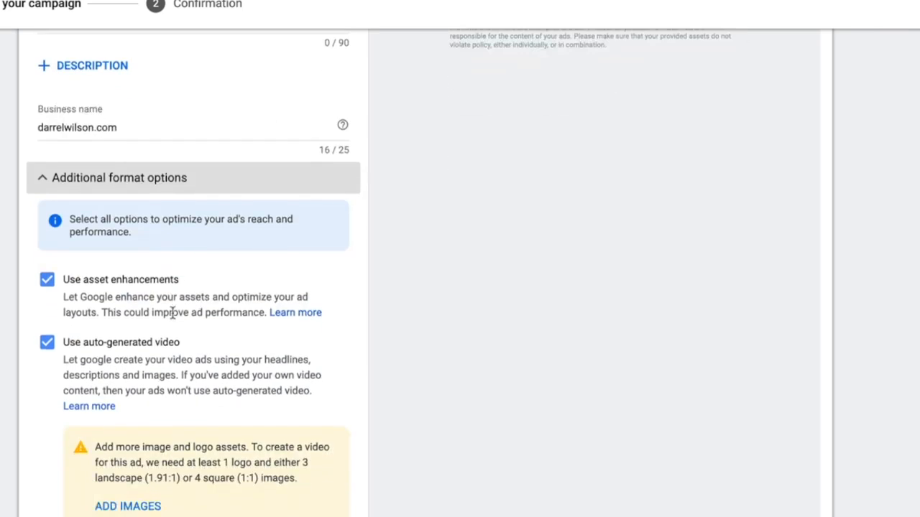
scroll(173, 313, "down", 2)
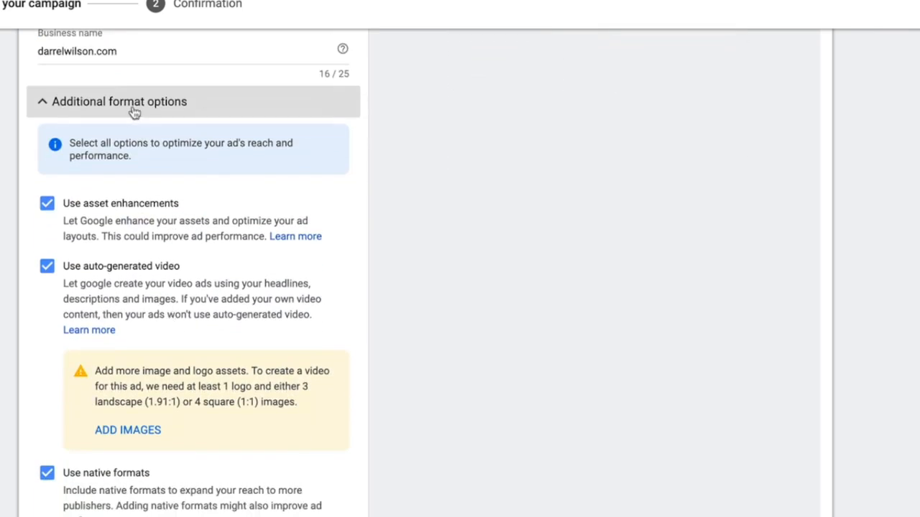
left_click(134, 106)
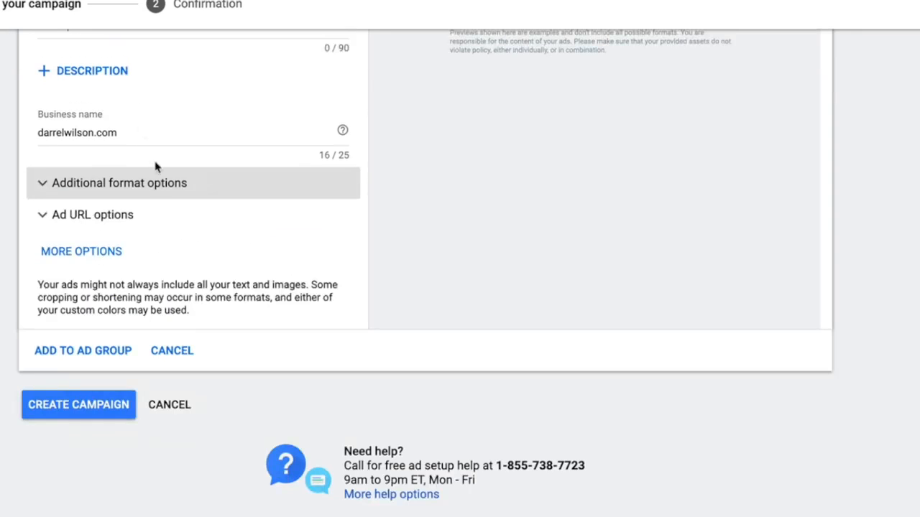
Step: Add a call to action text to the ad, set it to Learn More and check it in the preview
left_click(91, 261)
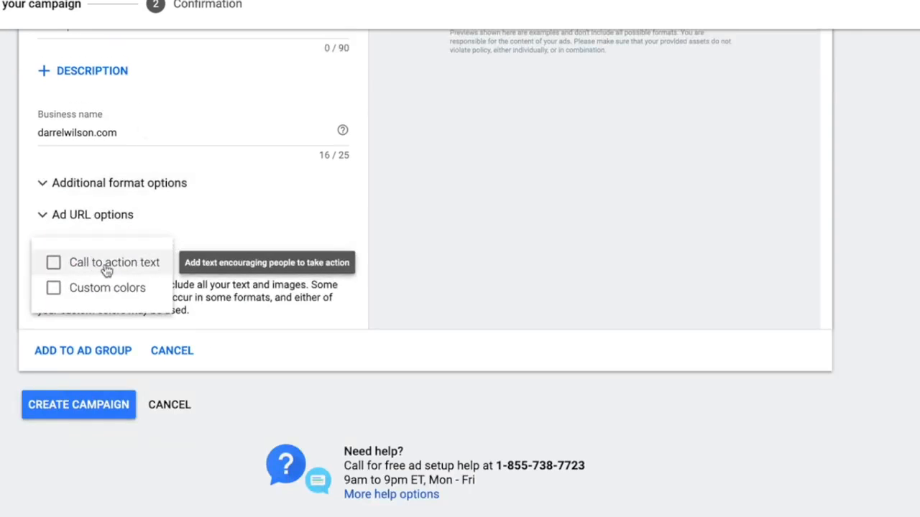
left_click(101, 267)
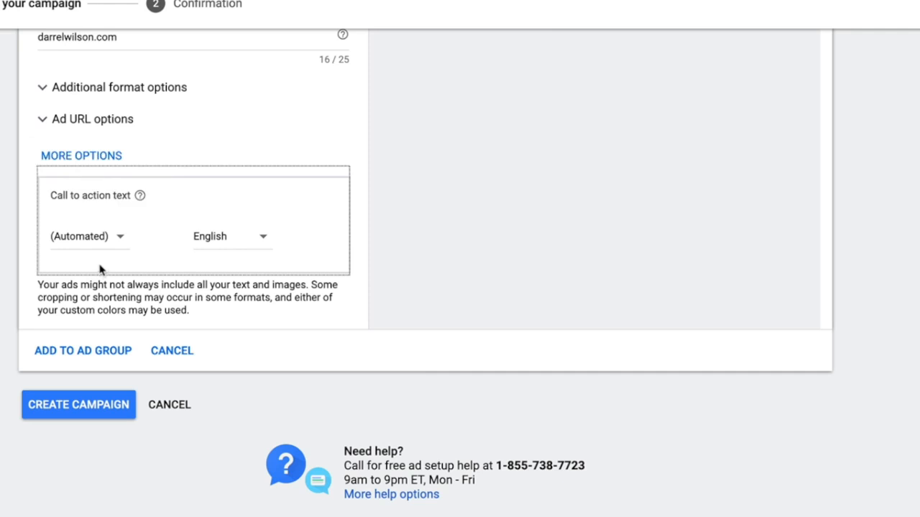
scroll(222, 267, "up", 6)
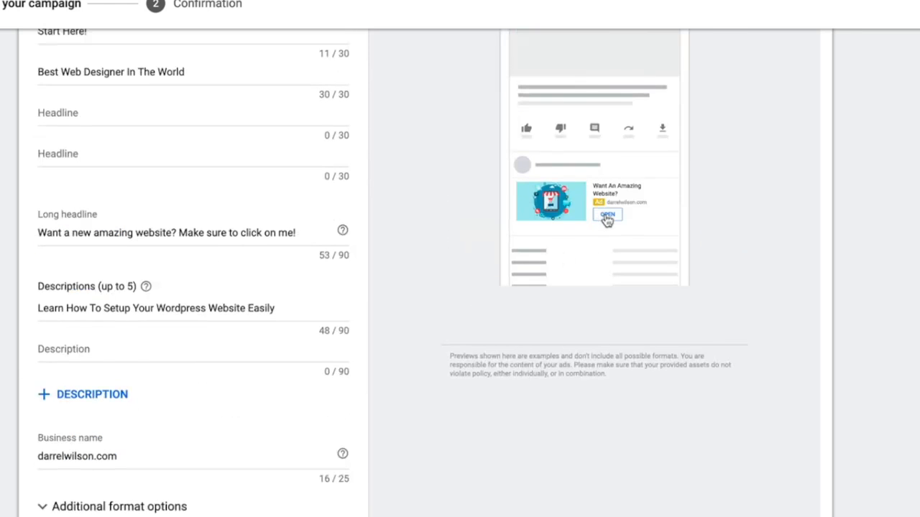
scroll(457, 278, "down", 4)
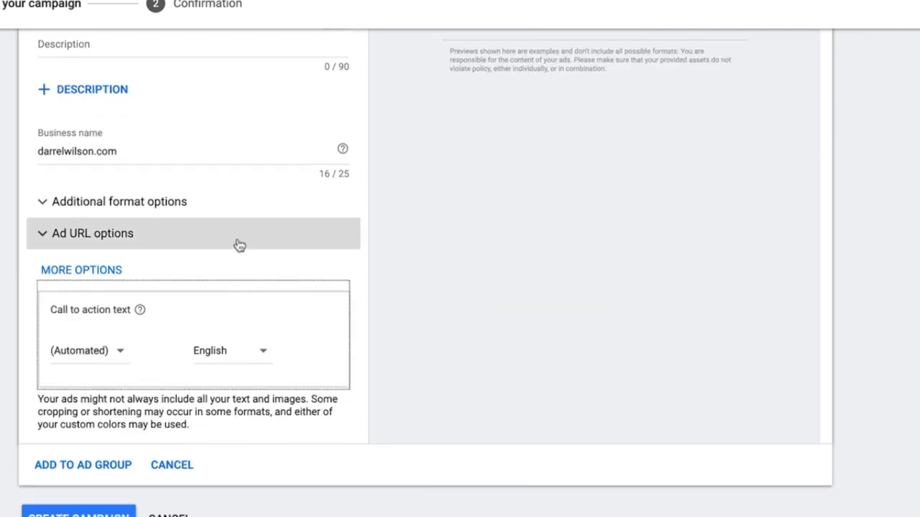
left_click(119, 353)
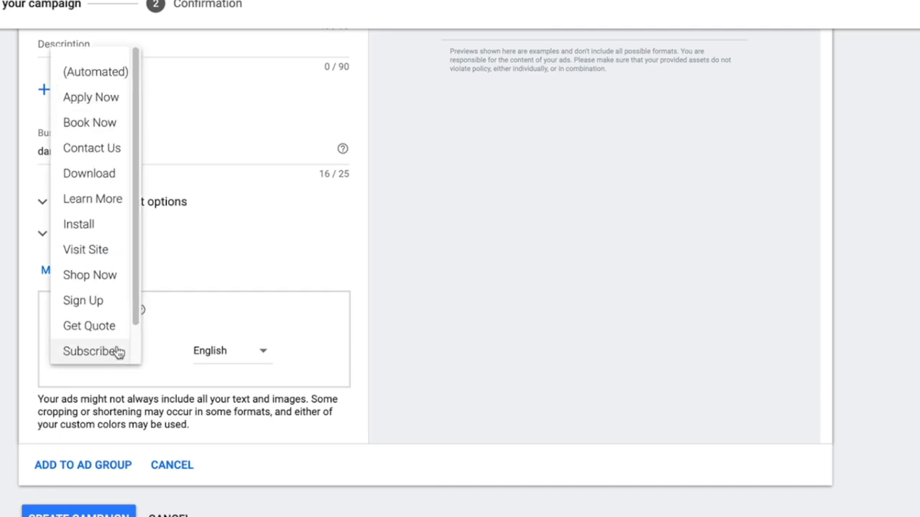
left_click(100, 104)
left_click(120, 352)
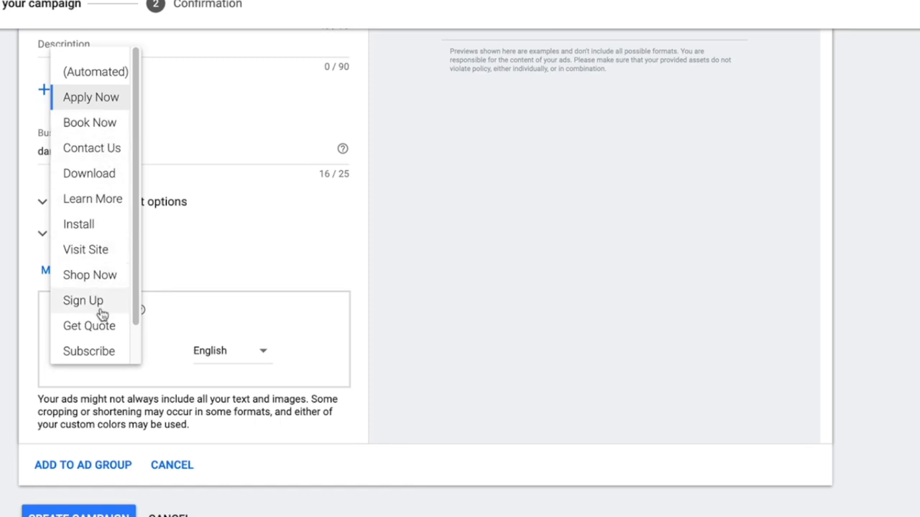
scroll(103, 320, "down", 1)
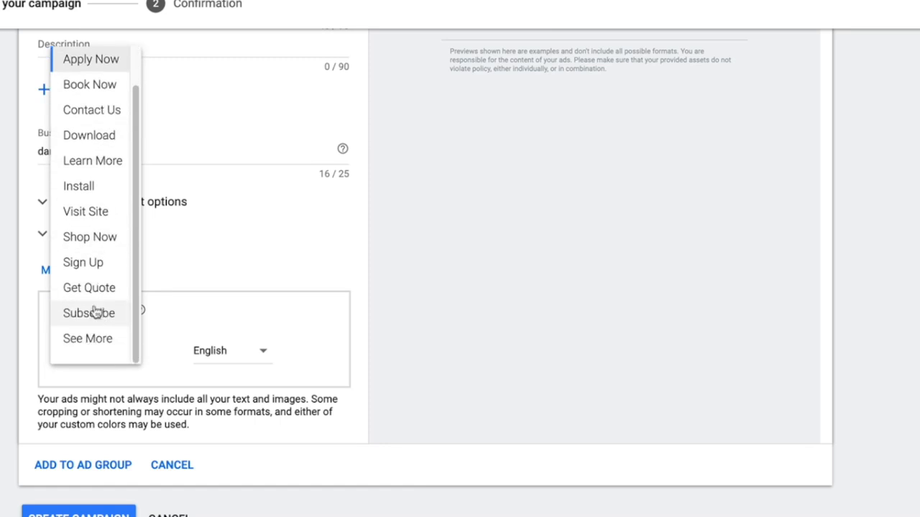
left_click(107, 161)
scroll(408, 332, "up", 5)
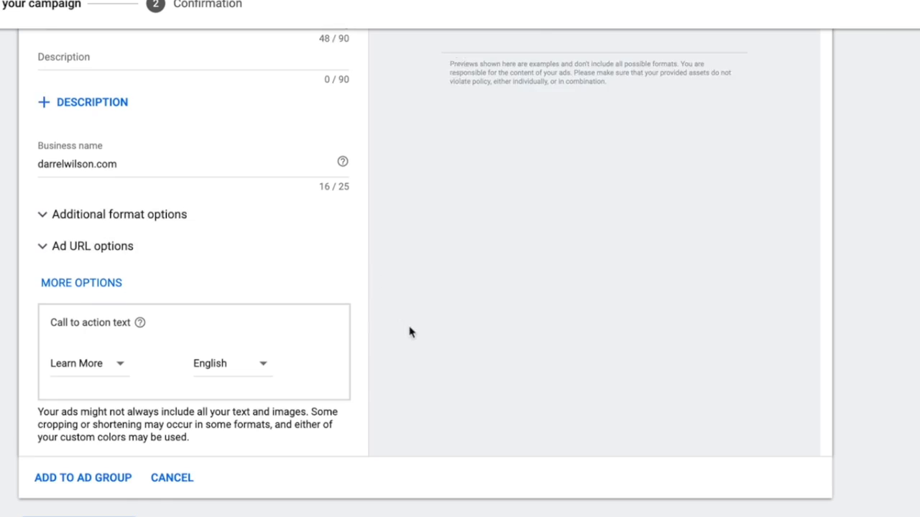
scroll(424, 317, "up", 2)
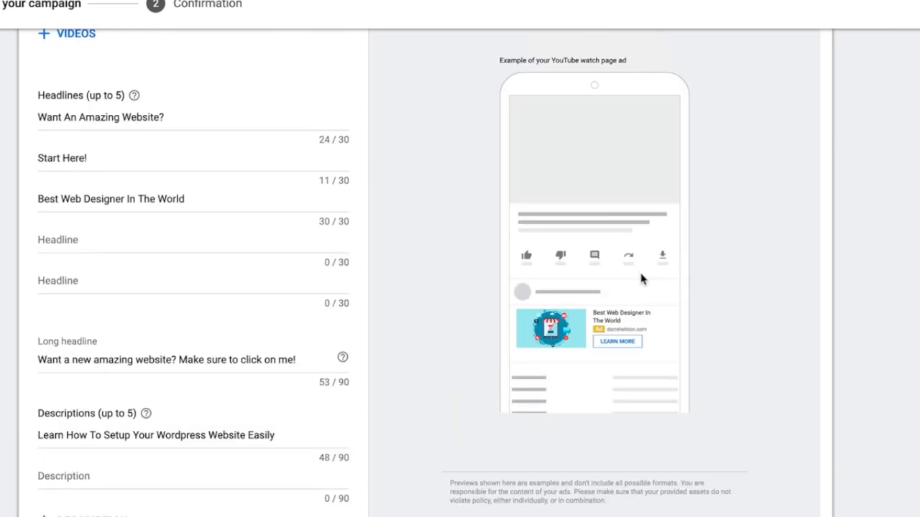
Step: Create the campaign and review the locations and dates in its confirmation summary
scroll(424, 348, "down", 8)
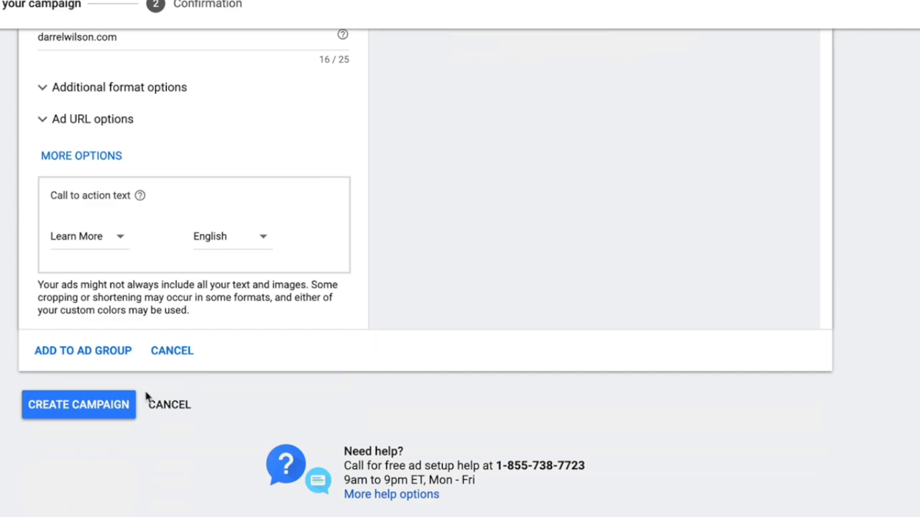
left_click(77, 409)
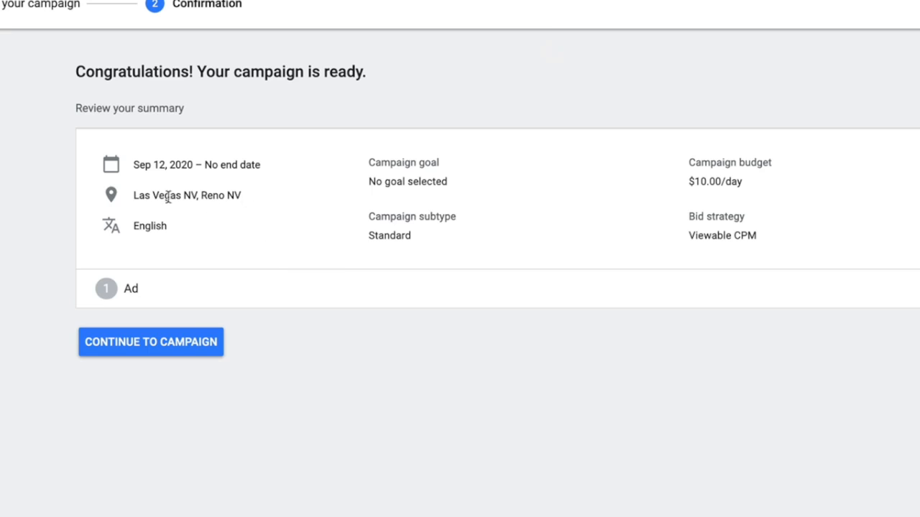
left_click_drag(164, 195, 222, 194)
left_click_drag(134, 165, 227, 179)
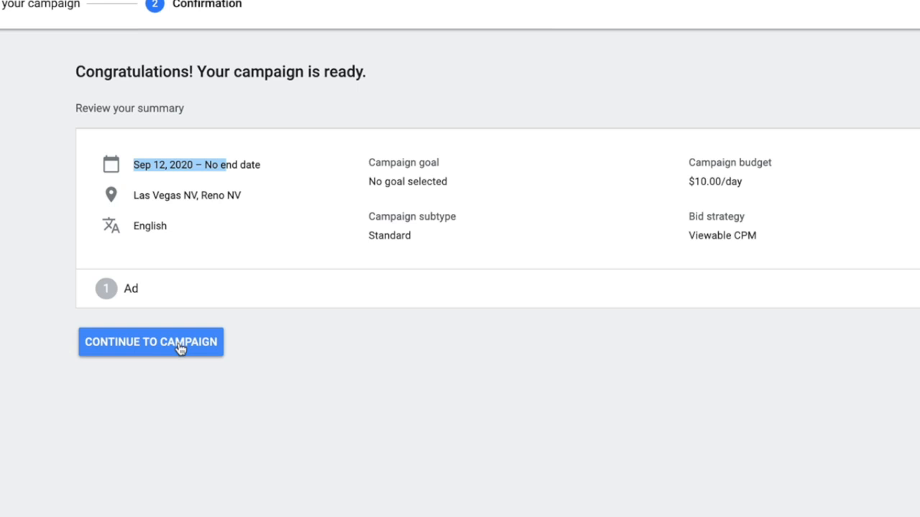
Step: Continue to the campaigns list and read the recommendation about raising budgets
left_click(180, 346)
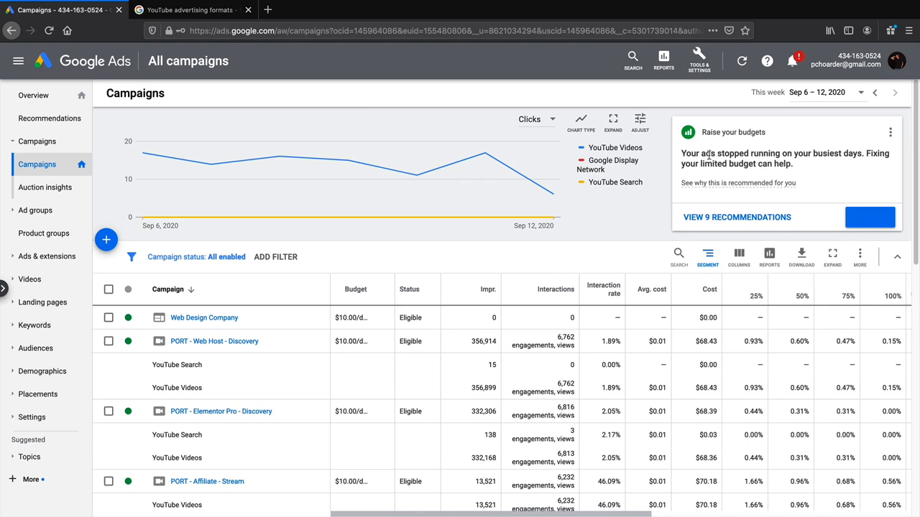
left_click_drag(710, 156, 789, 165)
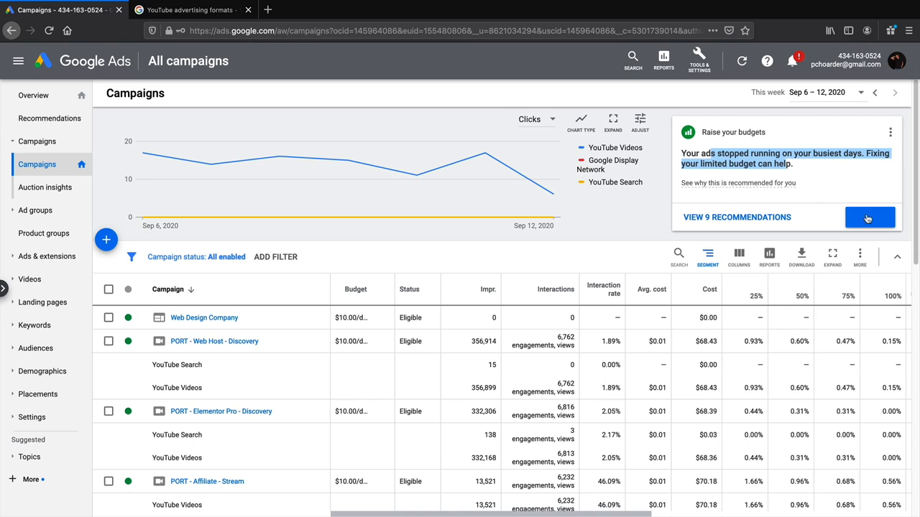
Step: Dismiss the recommendation about raising budgets from the campaigns page
left_click(889, 136)
left_click(837, 150)
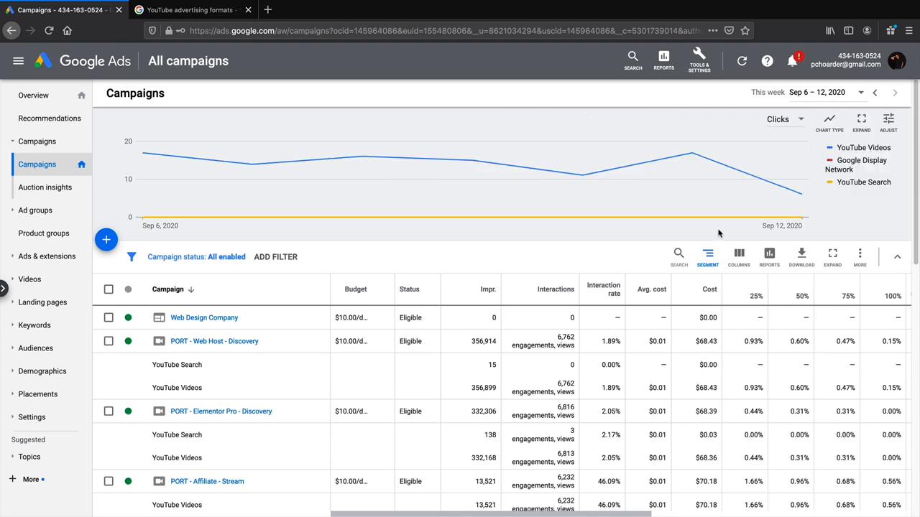
Step: Examine the impressions, interactions and interaction rate columns for the campaigns in the table
scroll(550, 279, "down", 1)
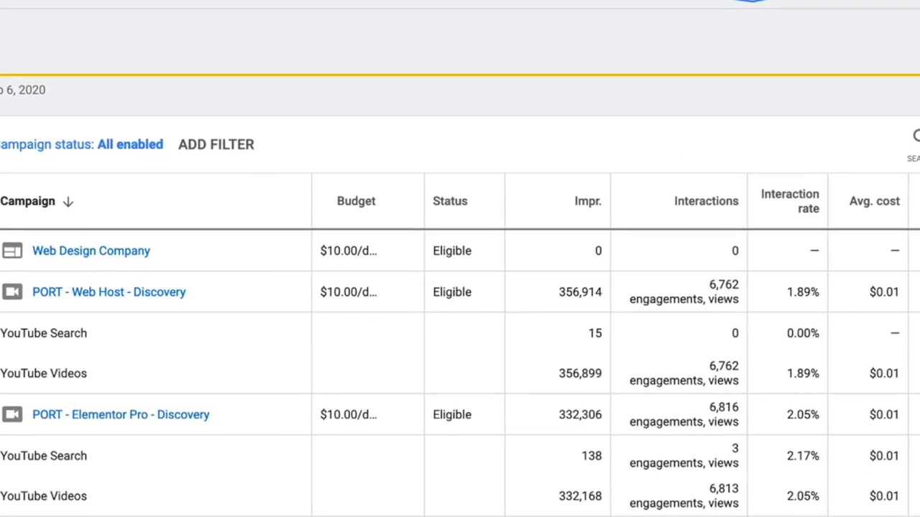
scroll(455, 405, "down", 1)
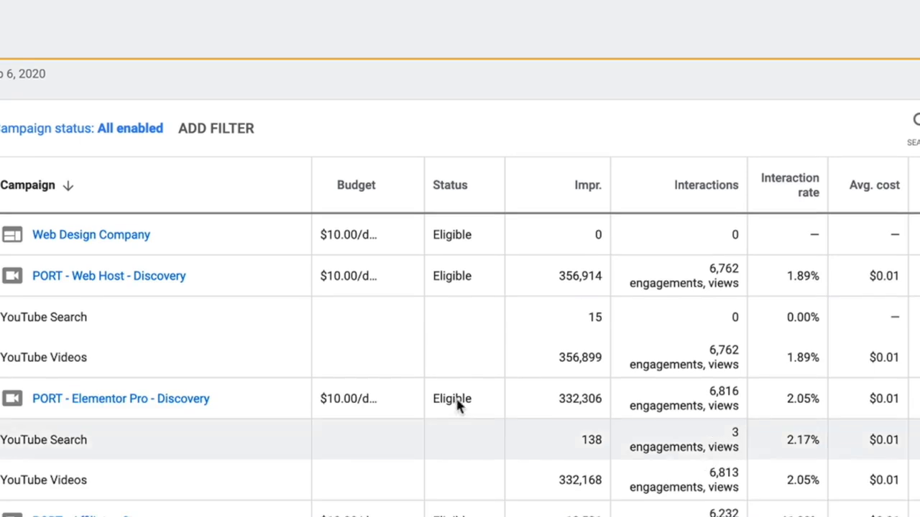
mouse_move(588, 192)
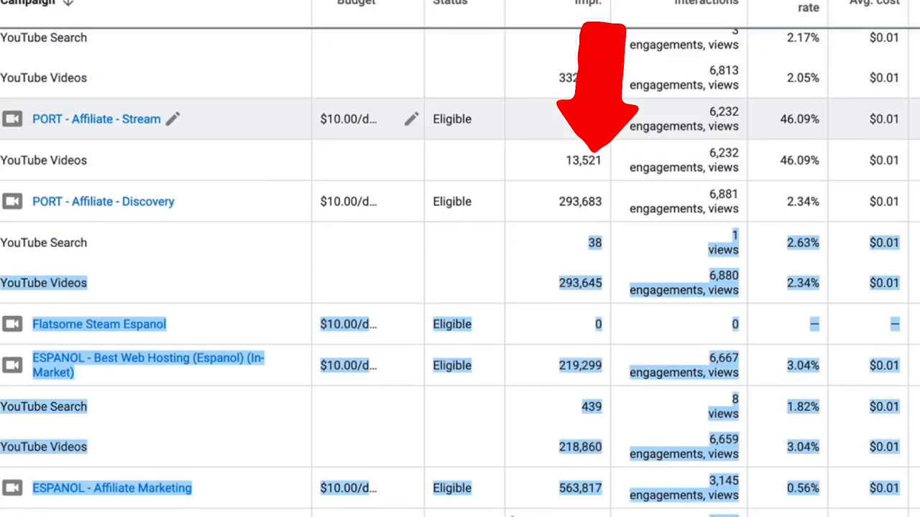
scroll(519, 499, "down", 1)
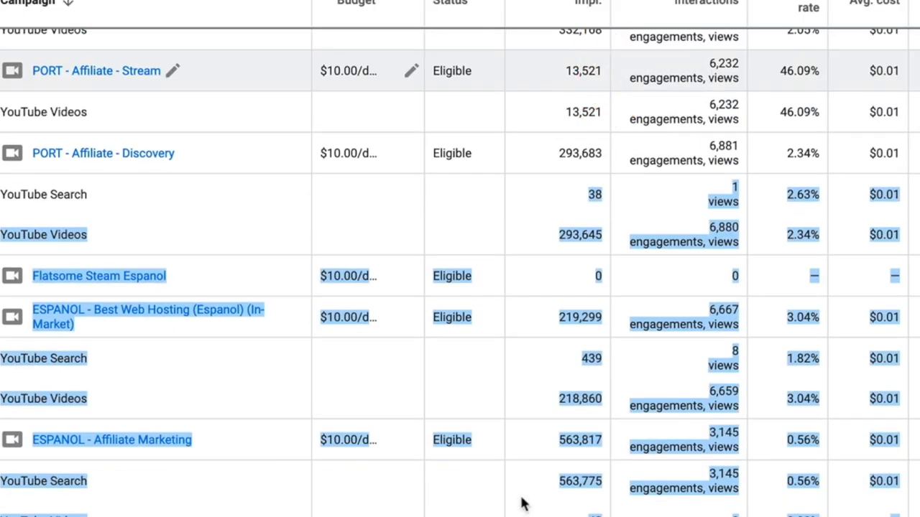
left_click(530, 484)
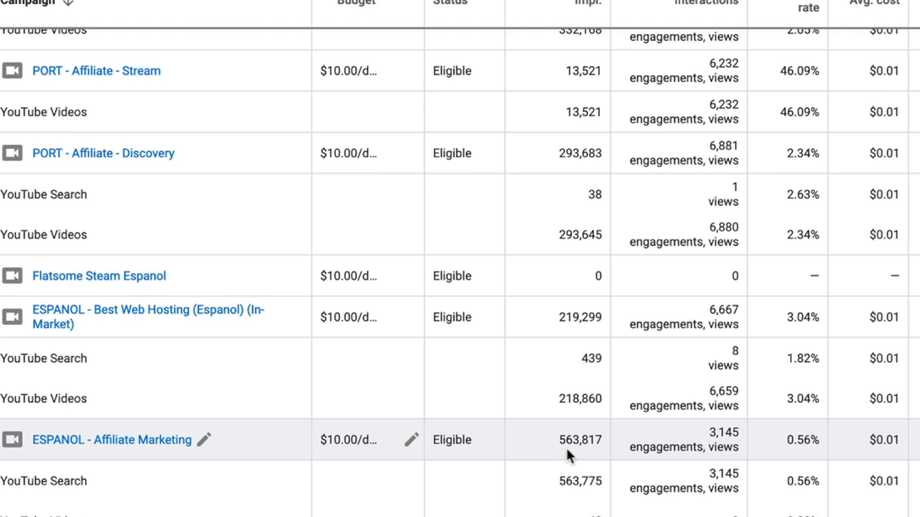
scroll(565, 449, "up", 7)
scroll(575, 388, "down", 2)
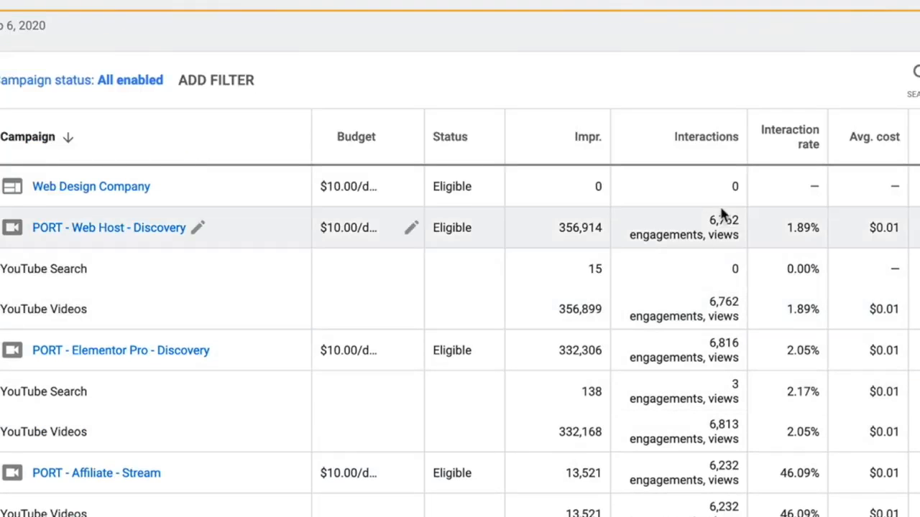
mouse_move(720, 145)
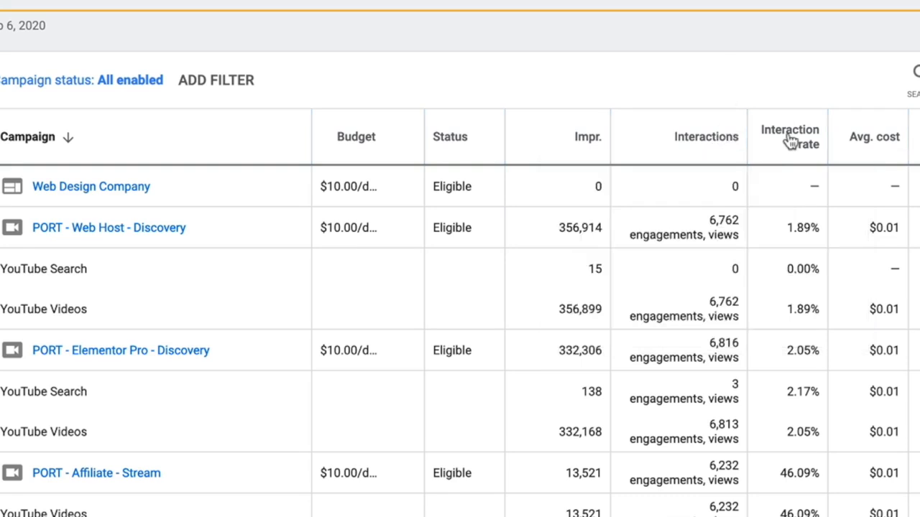
mouse_move(791, 142)
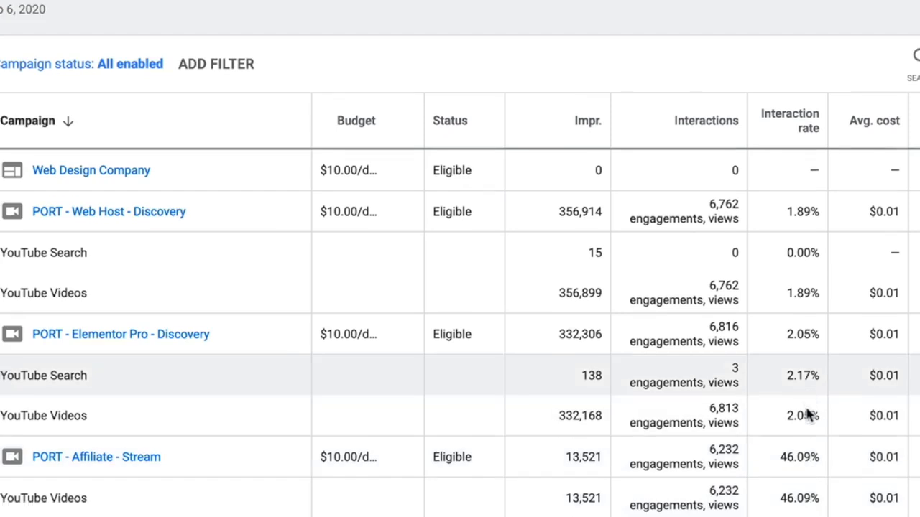
Step: Compare interaction rates across the campaigns, and review the average cost, cost and video-played percentage columns
scroll(808, 415, "down", 5)
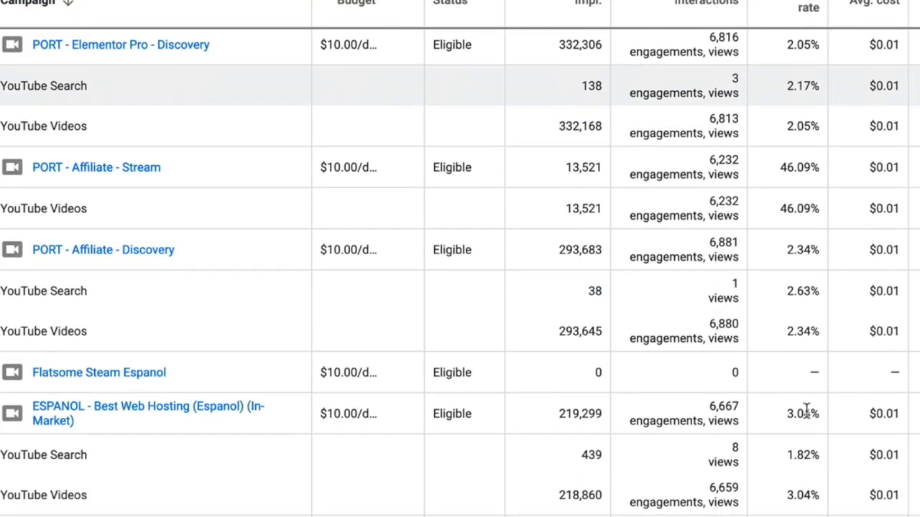
scroll(805, 409, "down", 2)
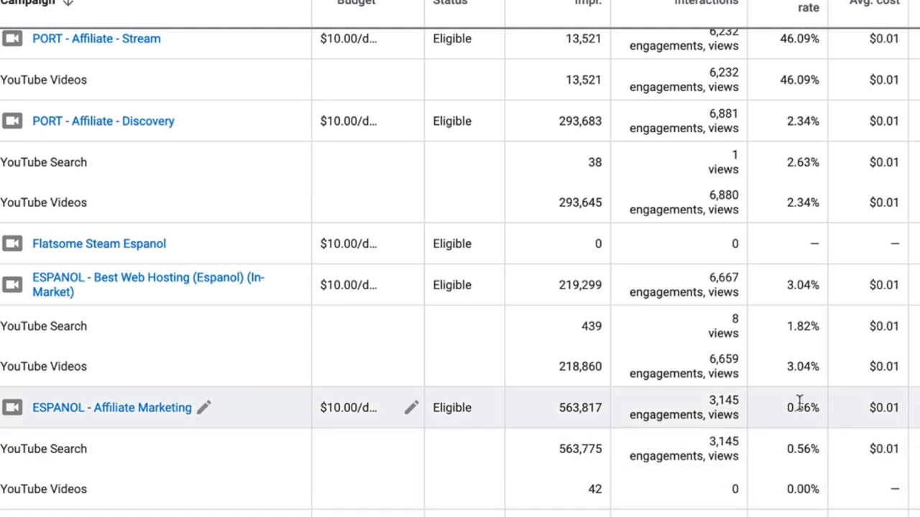
scroll(799, 406, "up", 8)
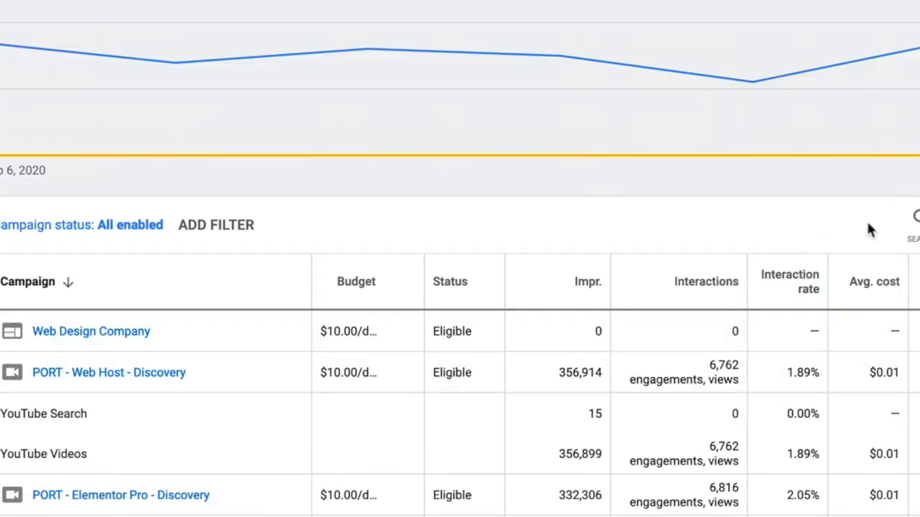
scroll(868, 230, "down", 1)
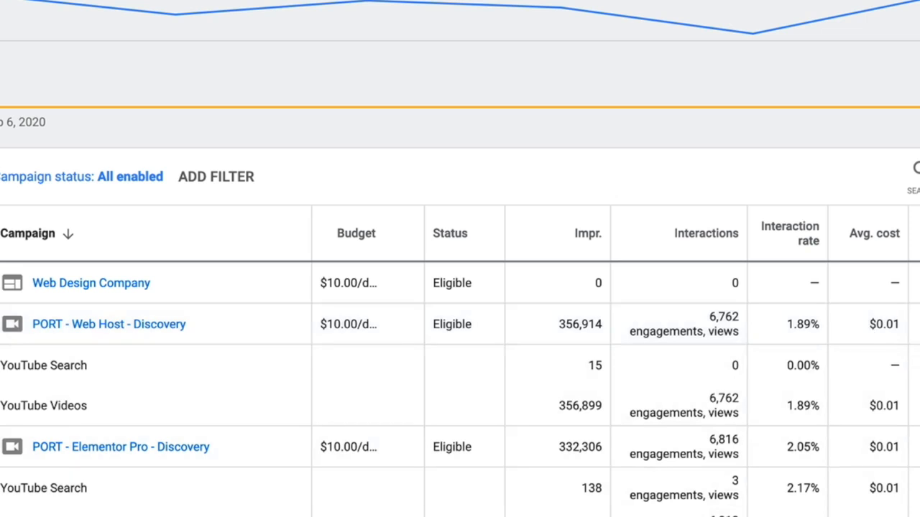
scroll(615, 362, "right", 4)
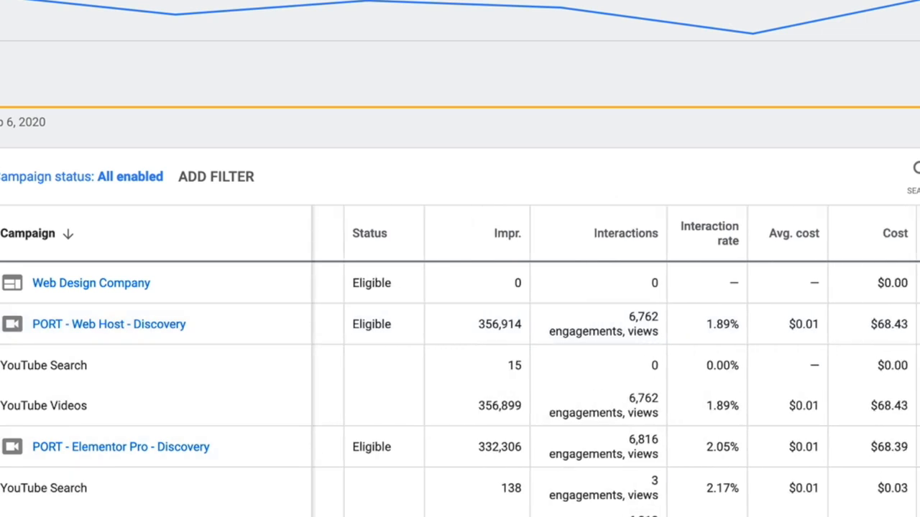
scroll(615, 361, "right", 2)
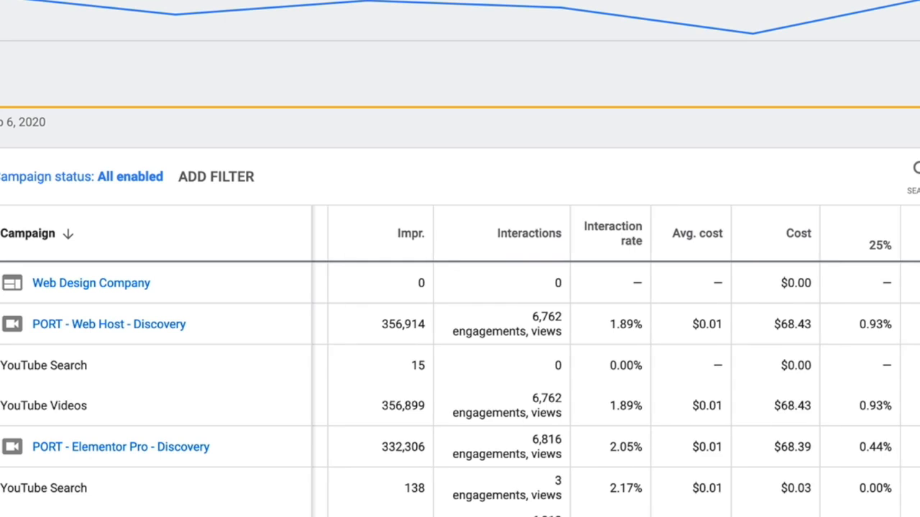
scroll(615, 362, "right", 8)
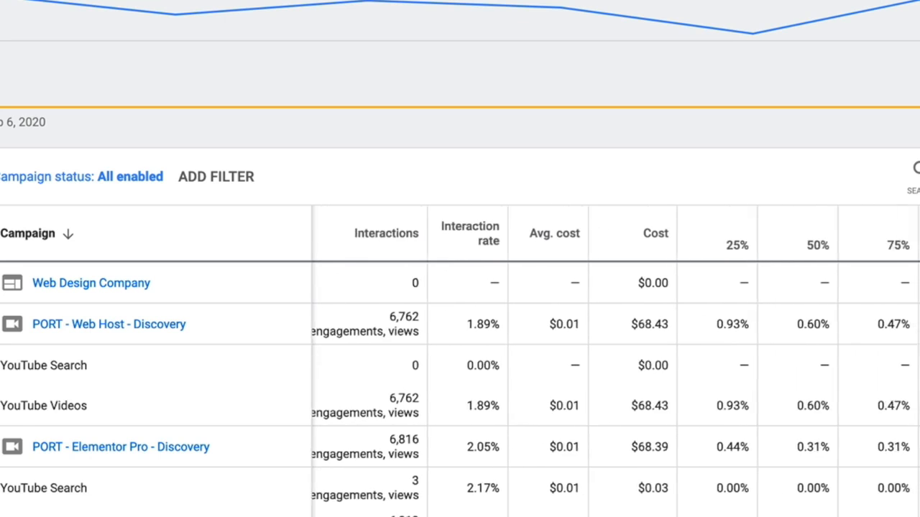
scroll(615, 361, "right", 8)
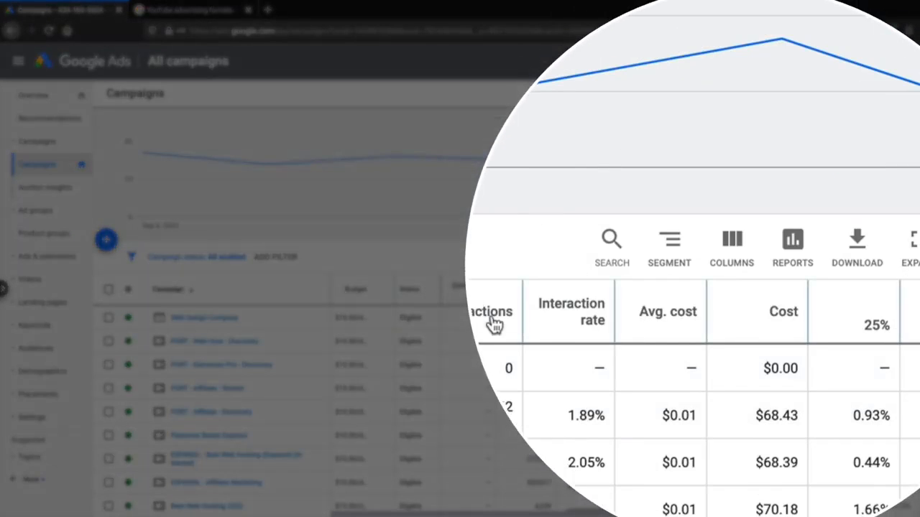
Step: Modify the campaigns table's columns by selecting Clicks among the Performance metrics, and apply the column set
left_click(735, 248)
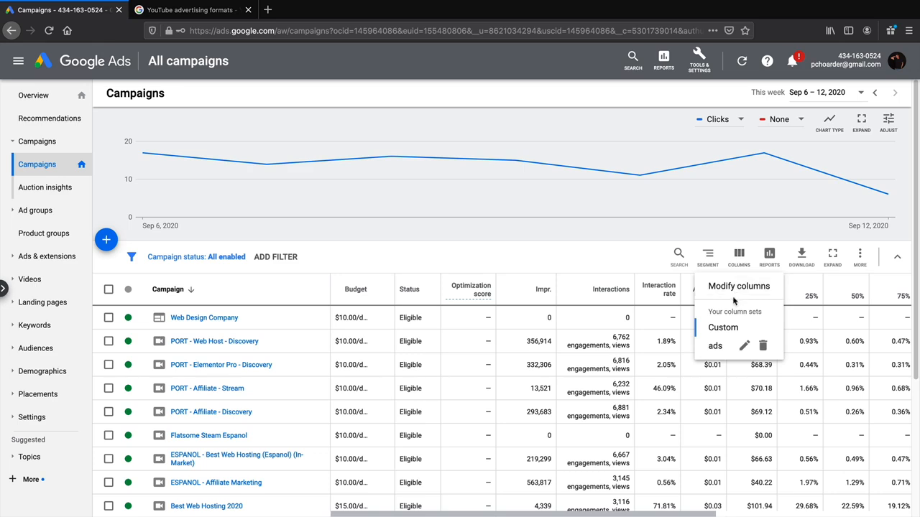
left_click(734, 286)
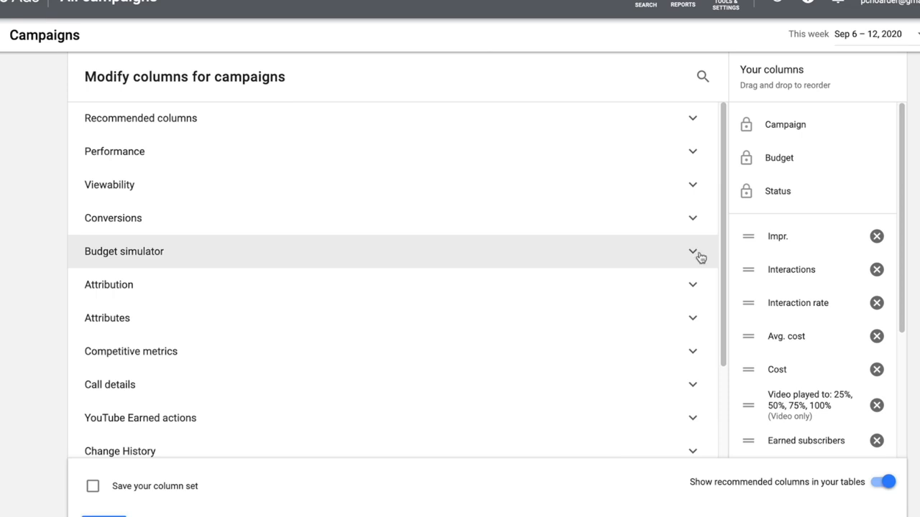
left_click(693, 152)
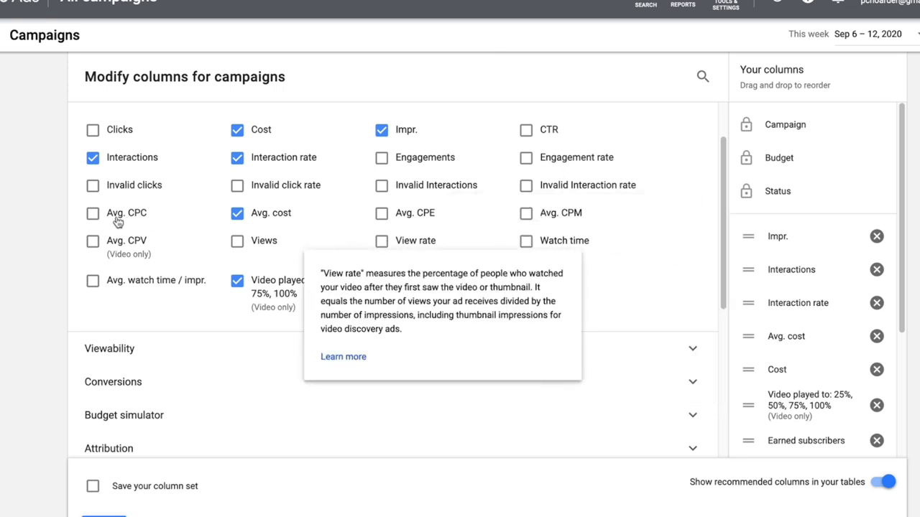
mouse_move(92, 214)
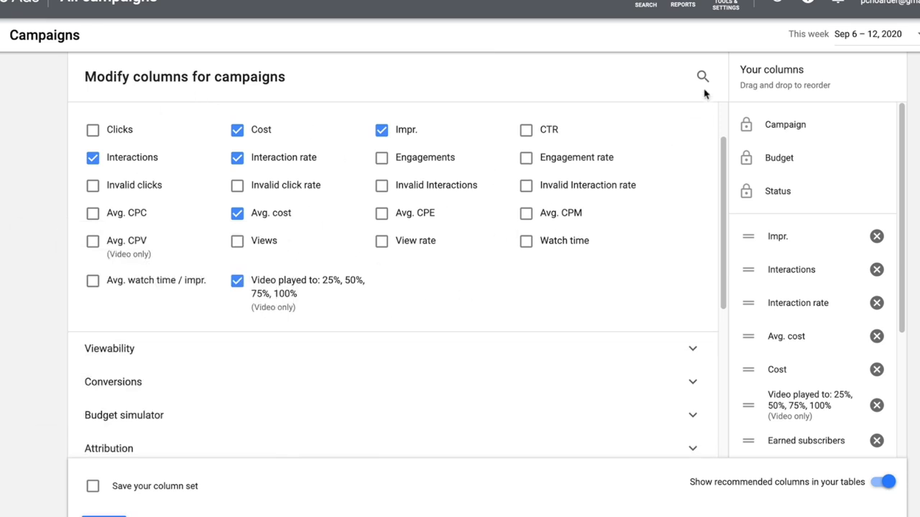
left_click(102, 128)
left_click(104, 516)
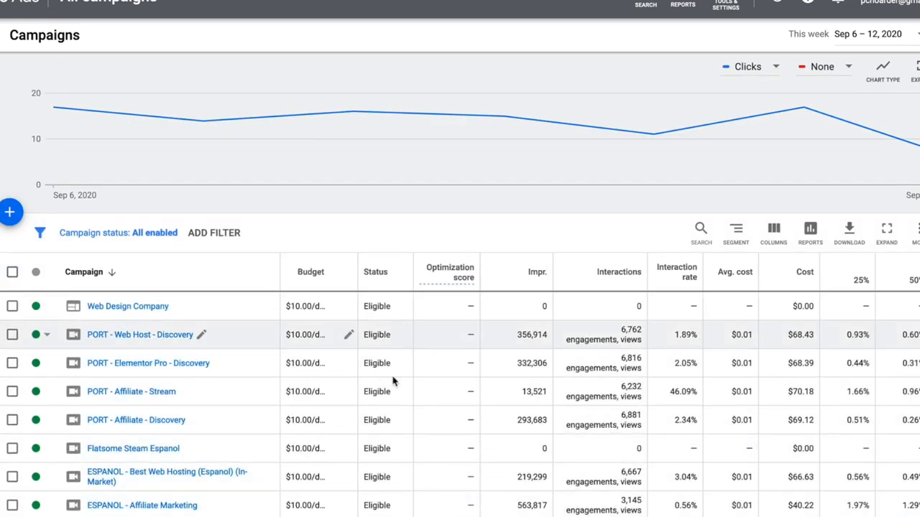
Step: Start a new Video campaign without a goal's guidance and choose the Custom video campaign subtype
scroll(485, 255, "down", 1)
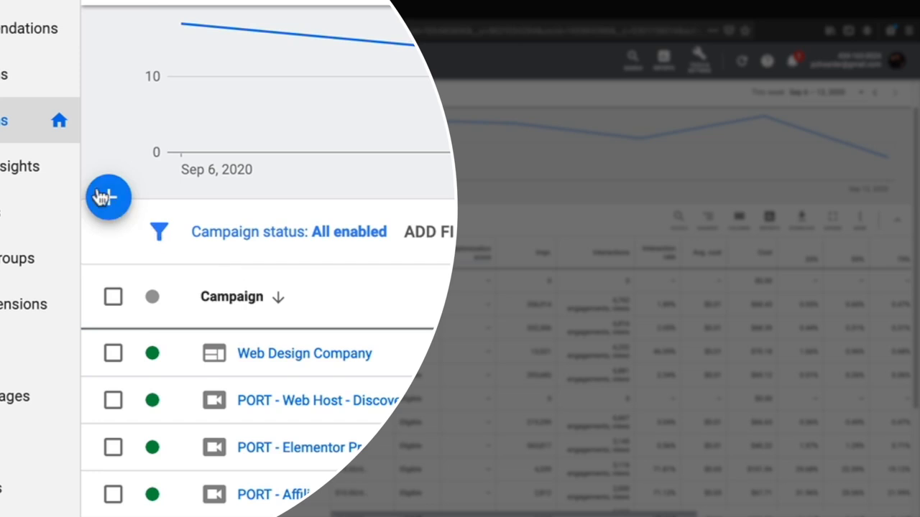
left_click(109, 199)
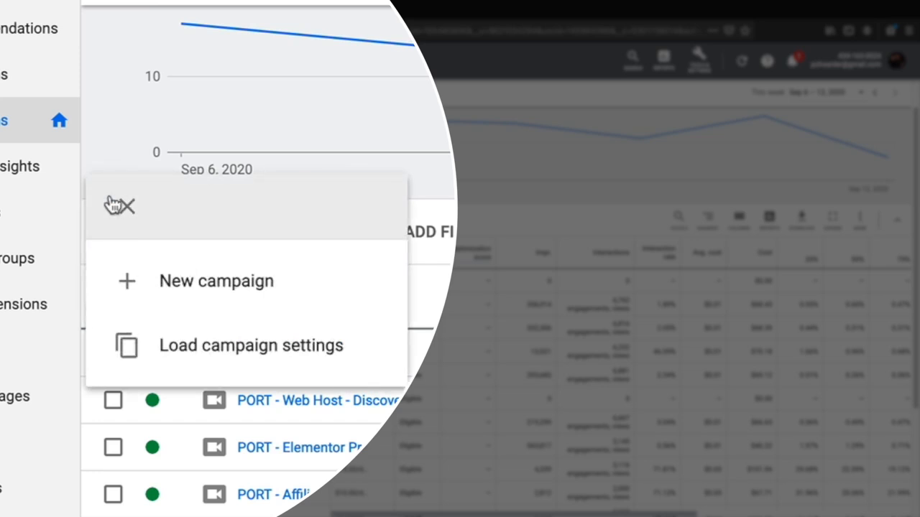
left_click(204, 288)
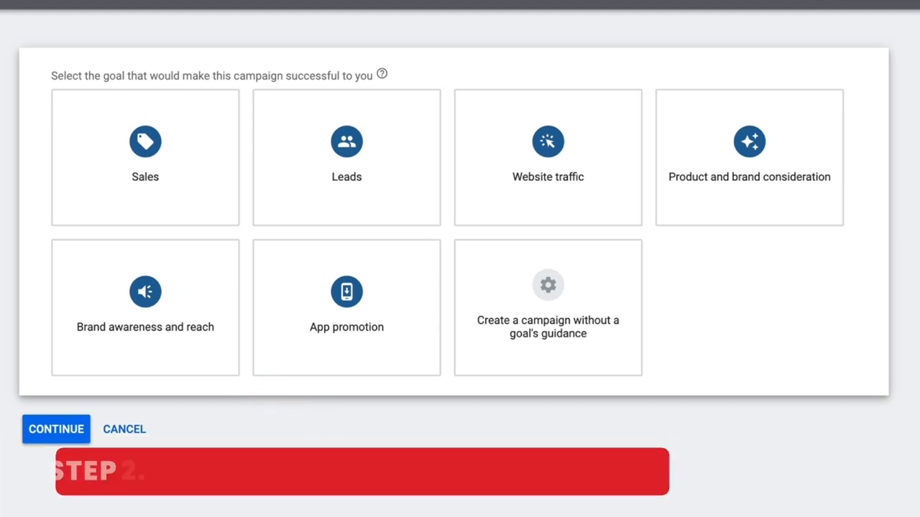
left_click(523, 331)
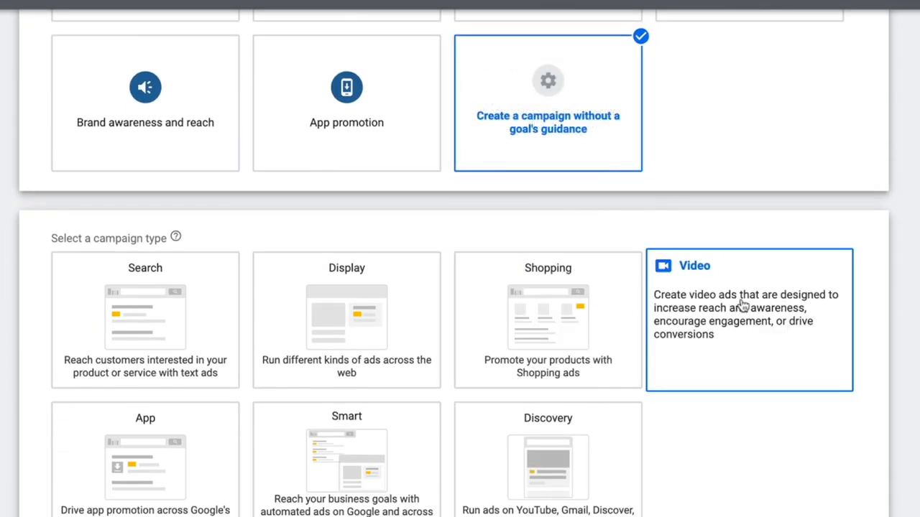
left_click(743, 307)
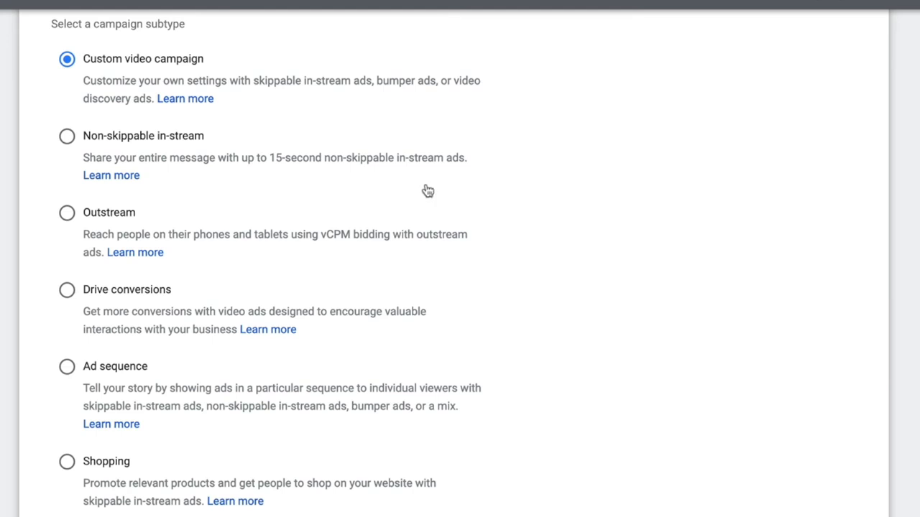
left_click_drag(240, 162, 441, 166)
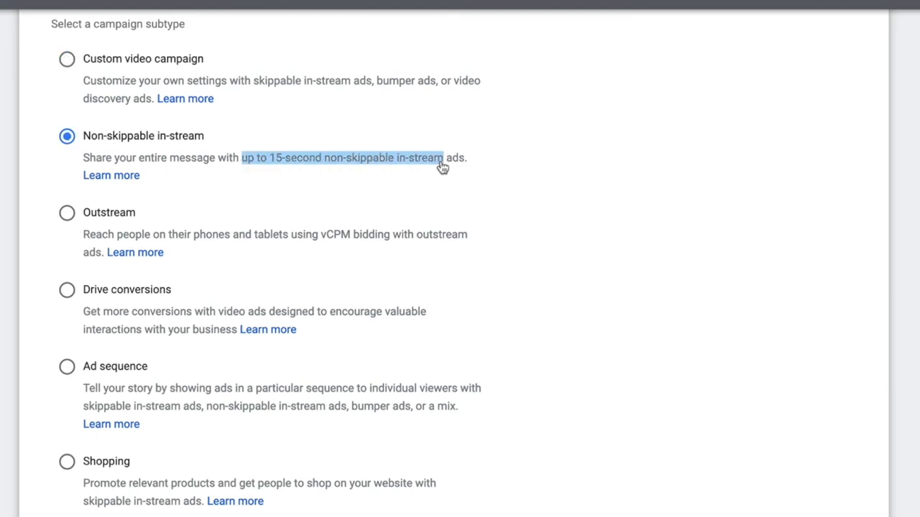
left_click(222, 84)
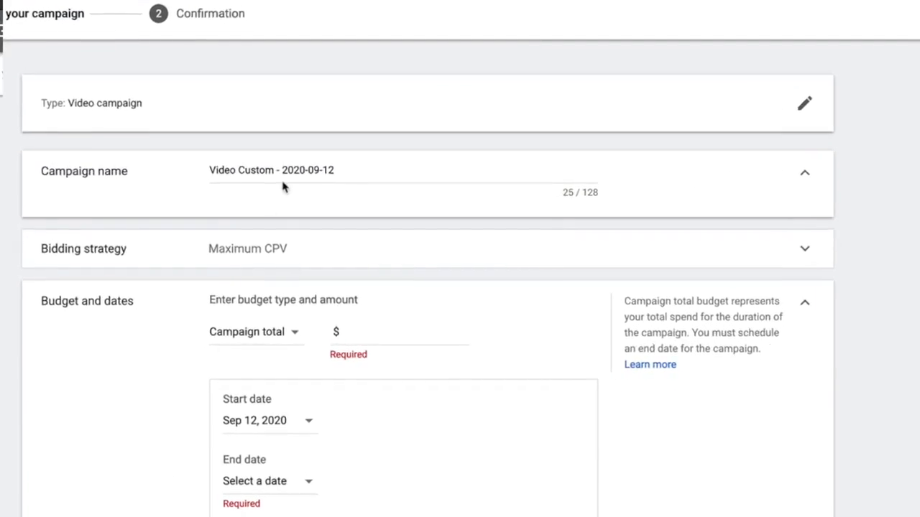
Step: Name the video campaign "Web Design Video"
triple_click(286, 169)
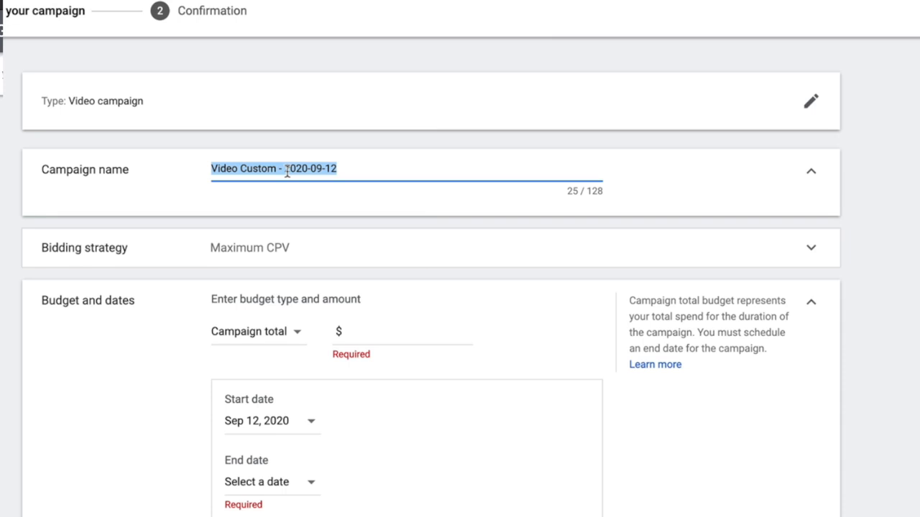
type("W")
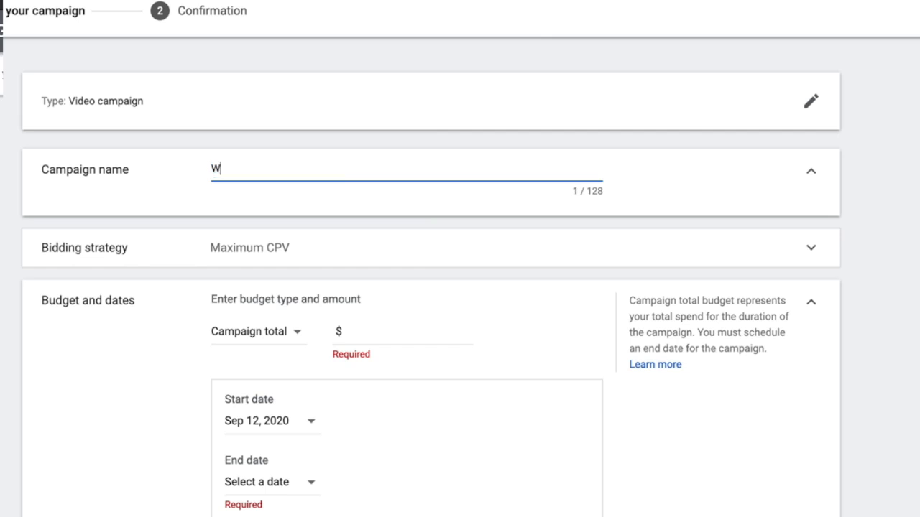
type("eb Design Video")
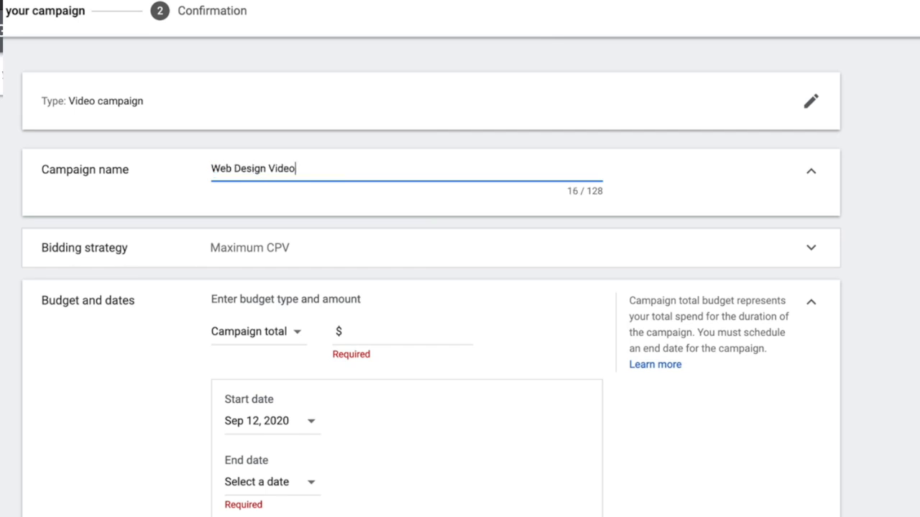
key("Tab")
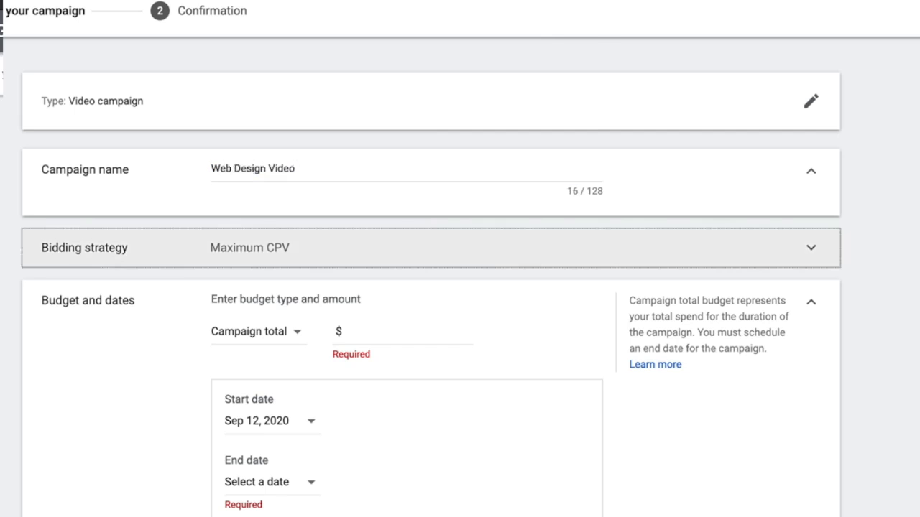
Step: Review the available bid strategies for the video campaign and choose Maximum CPV
left_click(276, 251)
left_click(283, 273)
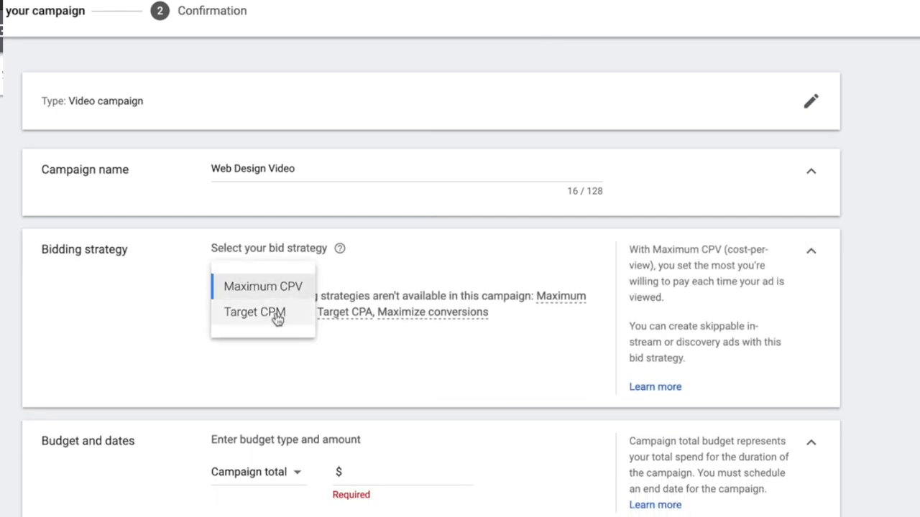
left_click(285, 291)
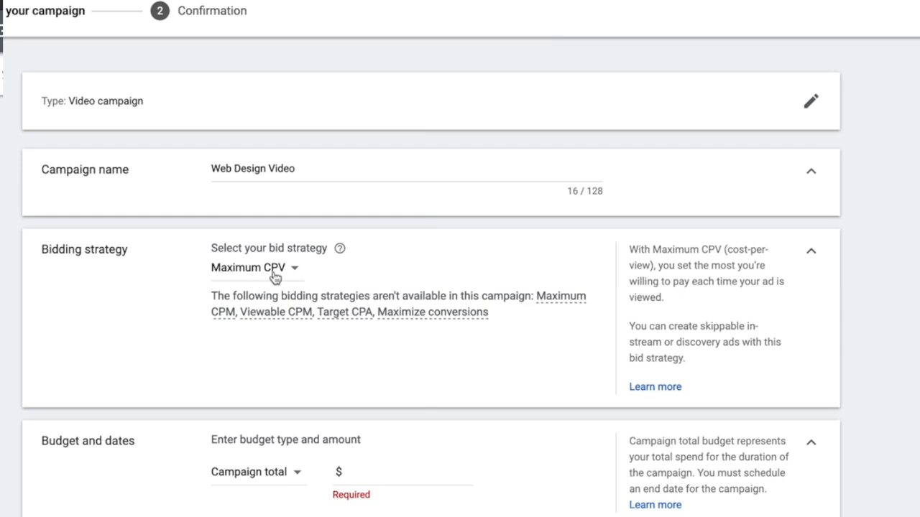
Step: Switch the video campaign's budget type to Daily and set the amount to $10.00
scroll(195, 251, "down", 3)
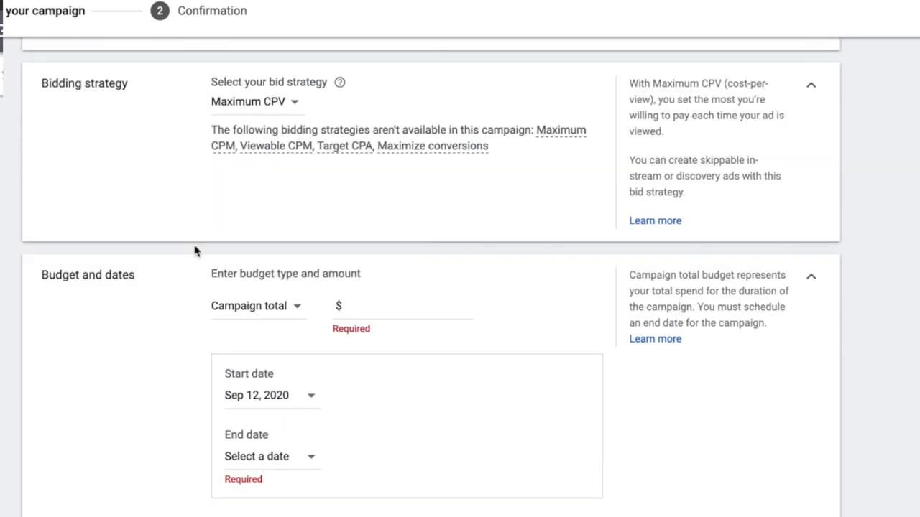
left_click(248, 310)
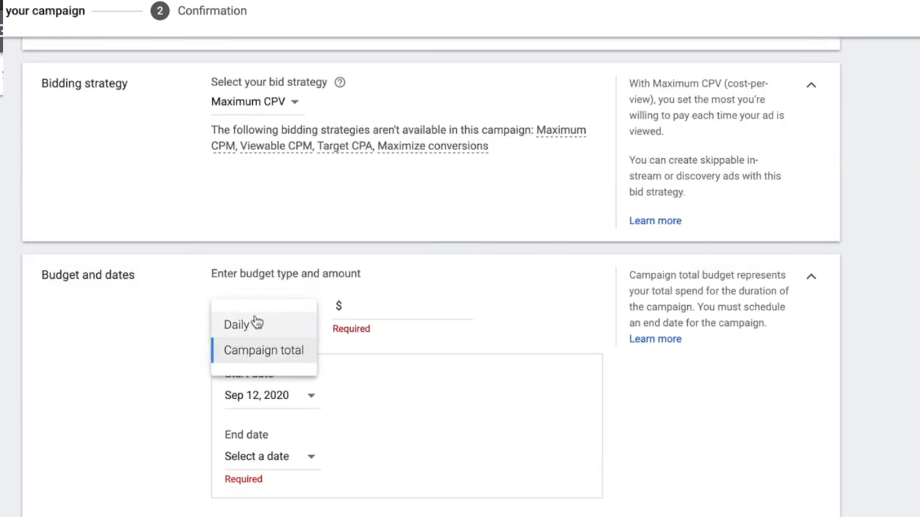
left_click(260, 325)
left_click(382, 308)
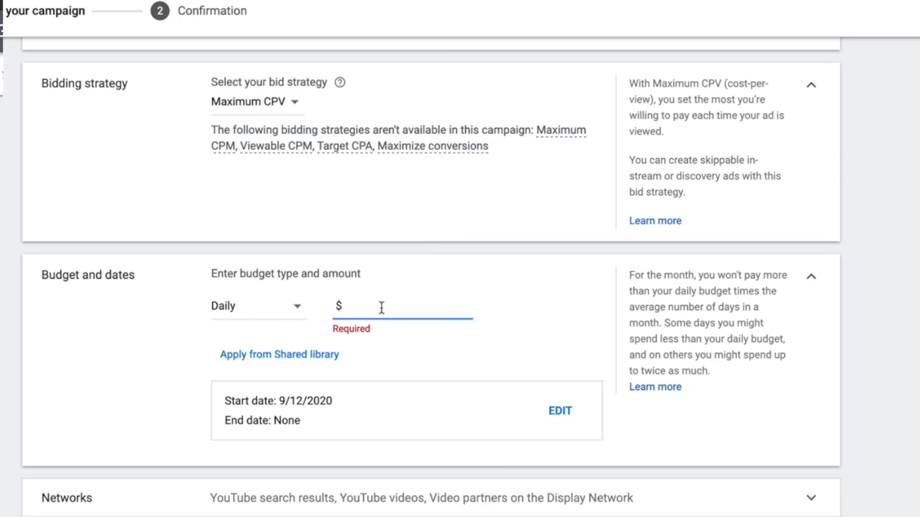
type("10.00")
Step: Exclude video partners on the Display Network from the campaign's networks
scroll(380, 307, "down", 3)
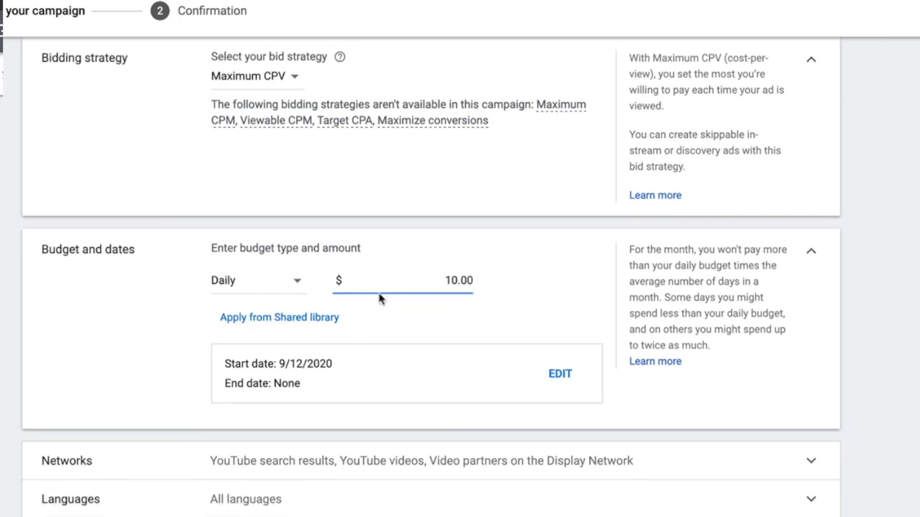
scroll(388, 304, "down", 1)
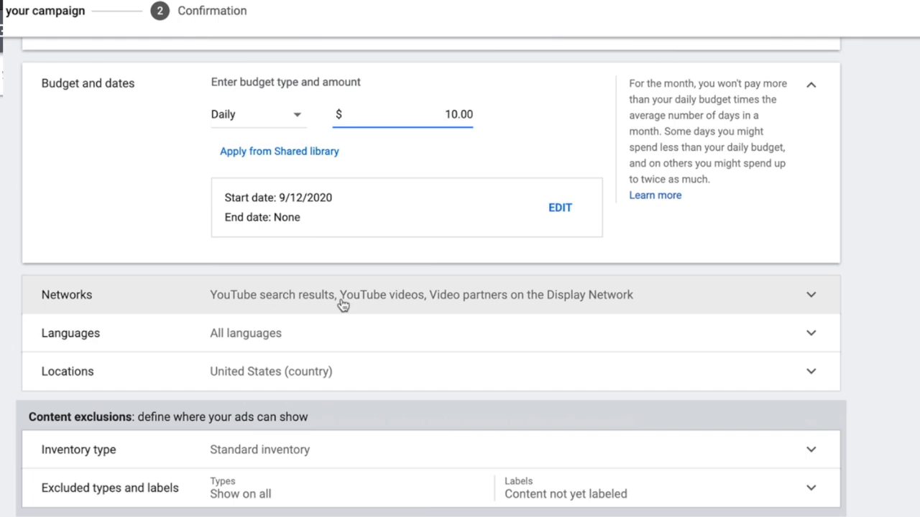
left_click(244, 301)
scroll(243, 302, "down", 1)
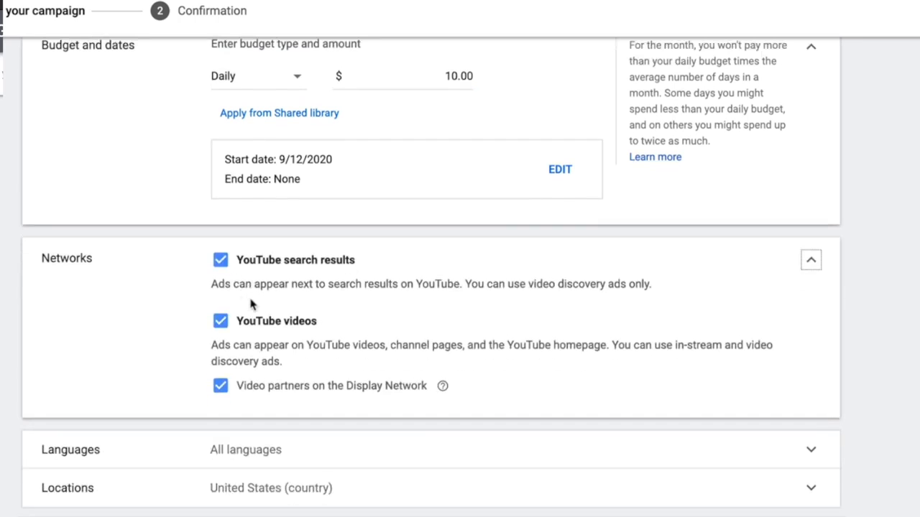
left_click(221, 386)
Step: Restrict the campaign's target languages to English
scroll(312, 264, "down", 4)
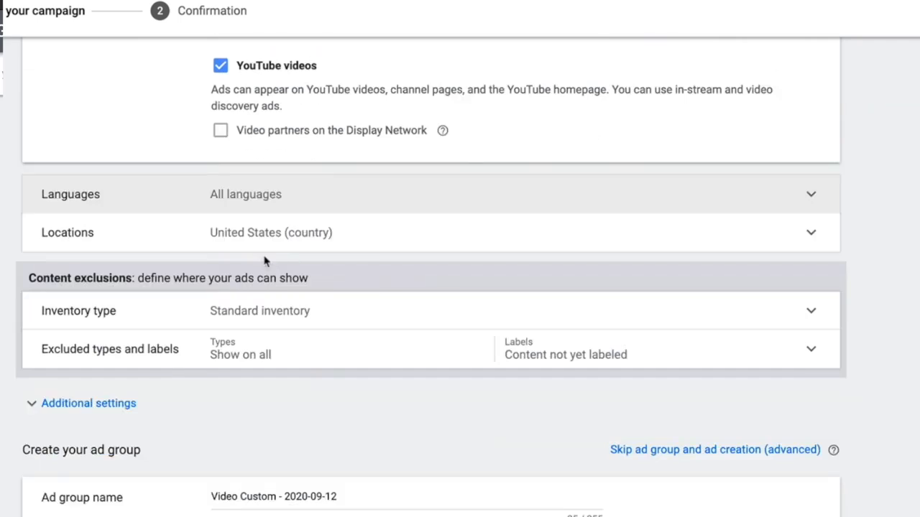
left_click(249, 197)
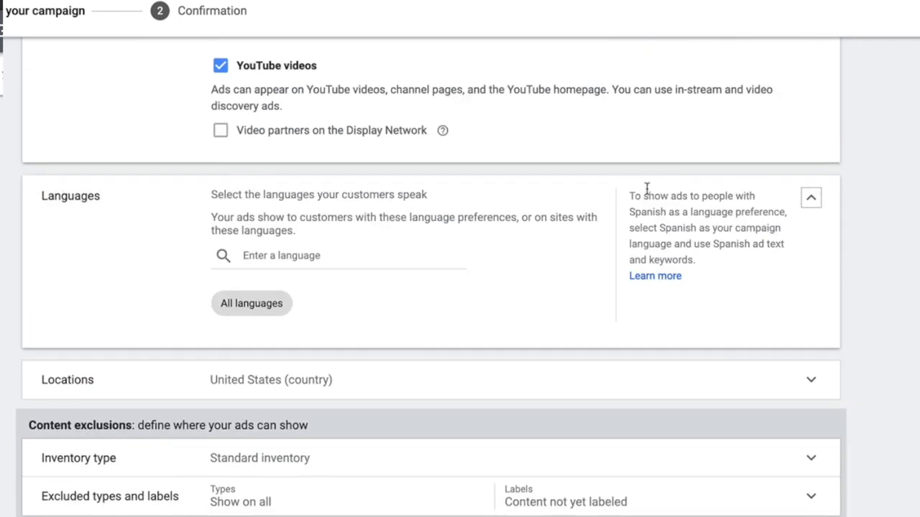
left_click(810, 198)
left_click(809, 199)
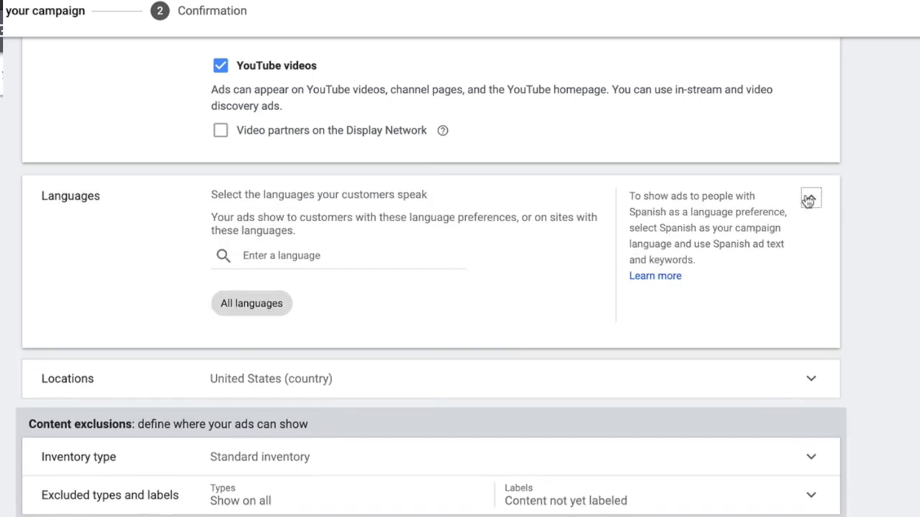
left_click(405, 255)
type("english")
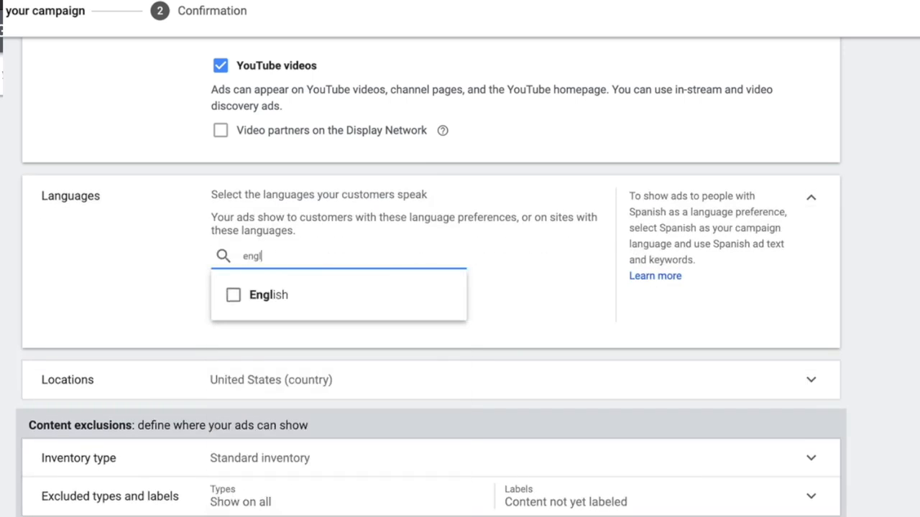
left_click(232, 294)
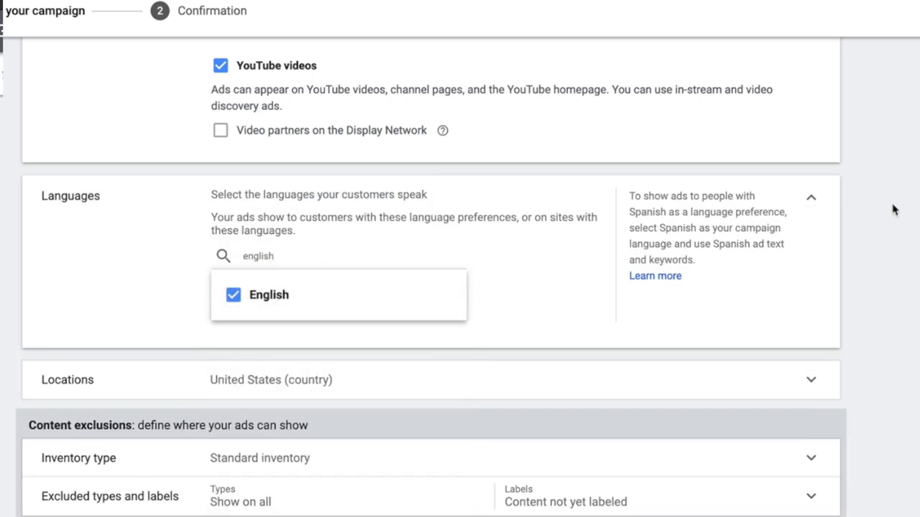
left_click(811, 199)
left_click(804, 197)
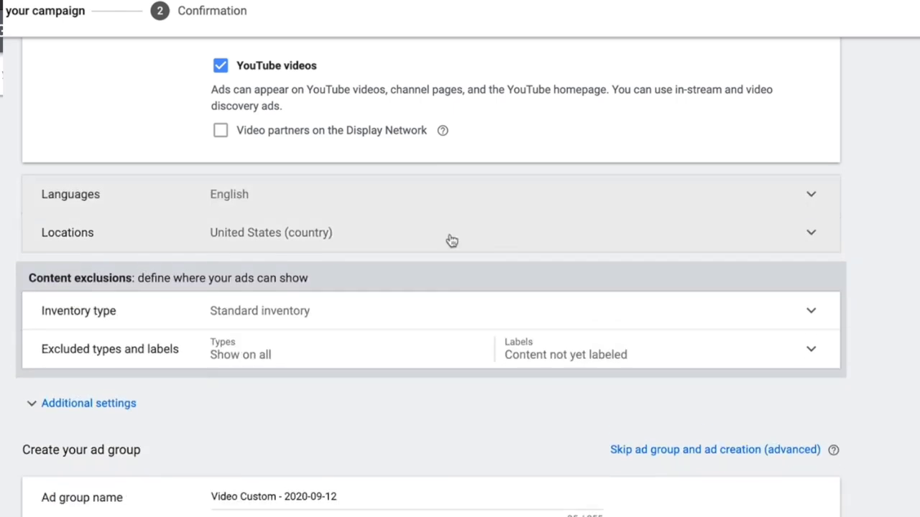
Step: Target the Las Vegas NV, Nevada, United States Nielsen DMA region as the campaign's custom location
left_click(292, 246)
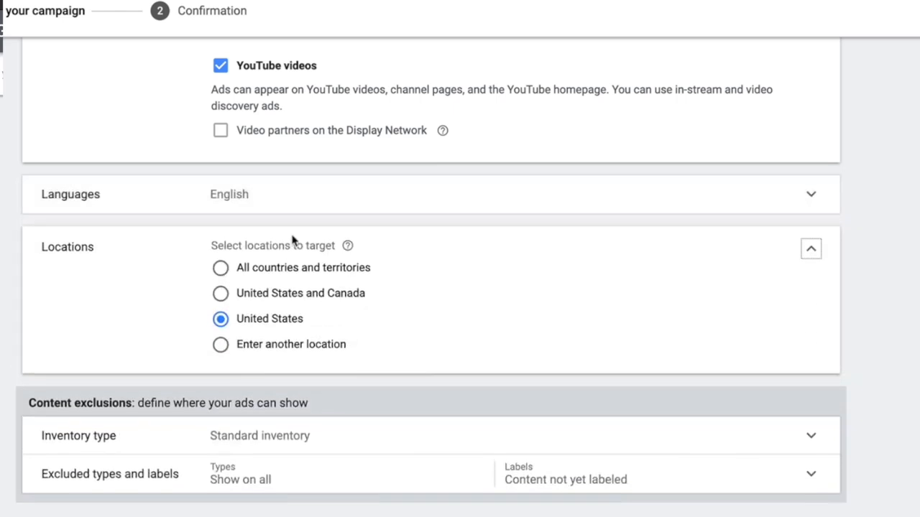
left_click(278, 345)
left_click(306, 376)
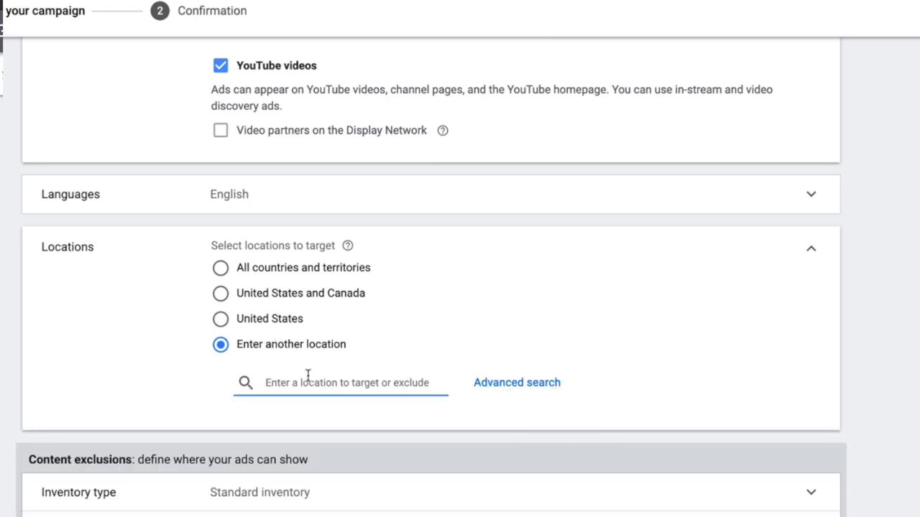
type("las nev")
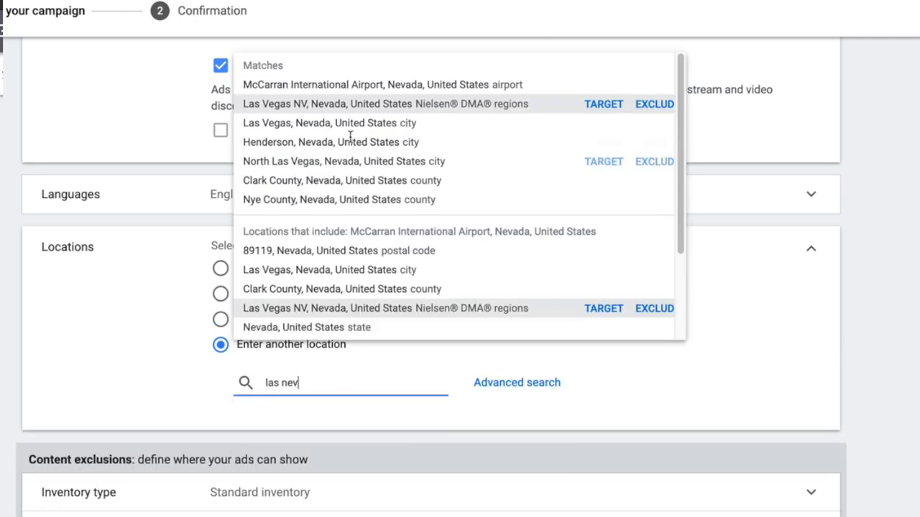
left_click(603, 105)
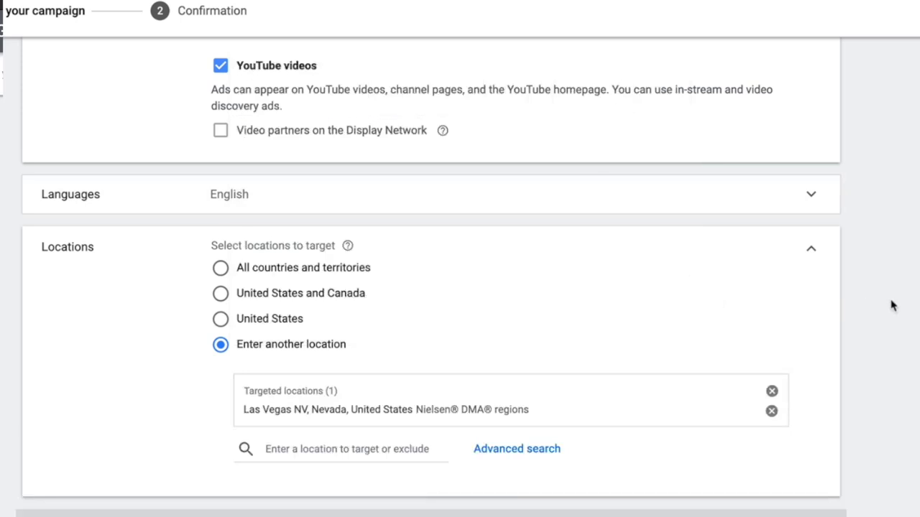
Step: Compare the inventory types, choose Standard inventory, and review the content types and labels available for exclusion
scroll(903, 302, "down", 1)
scroll(903, 302, "down", 4)
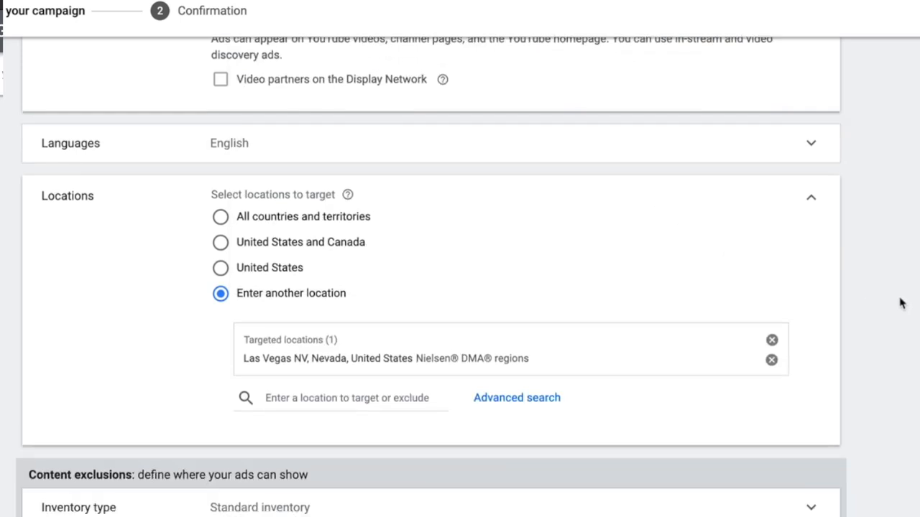
scroll(890, 304, "down", 5)
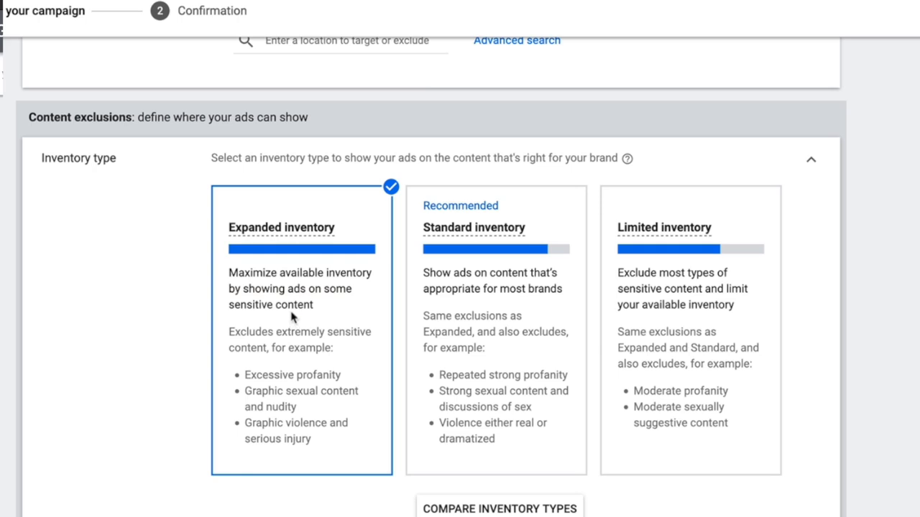
left_click(471, 280)
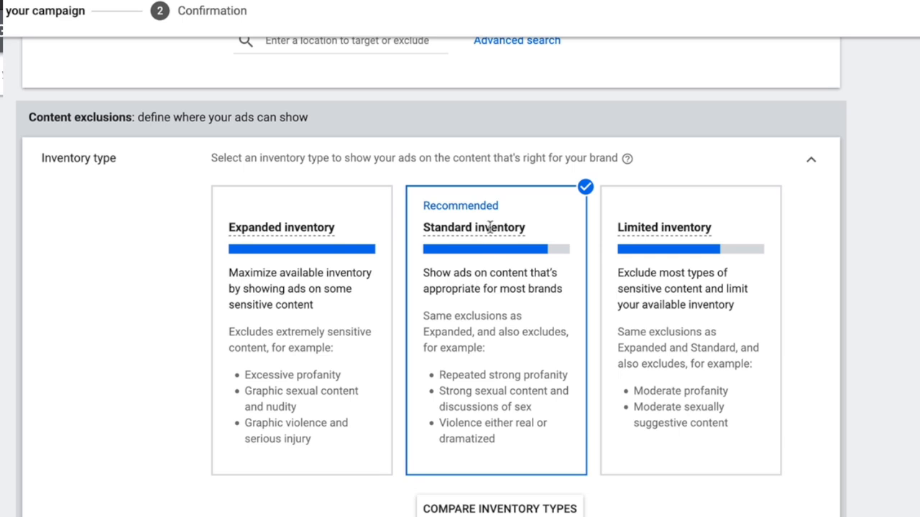
mouse_move(460, 228)
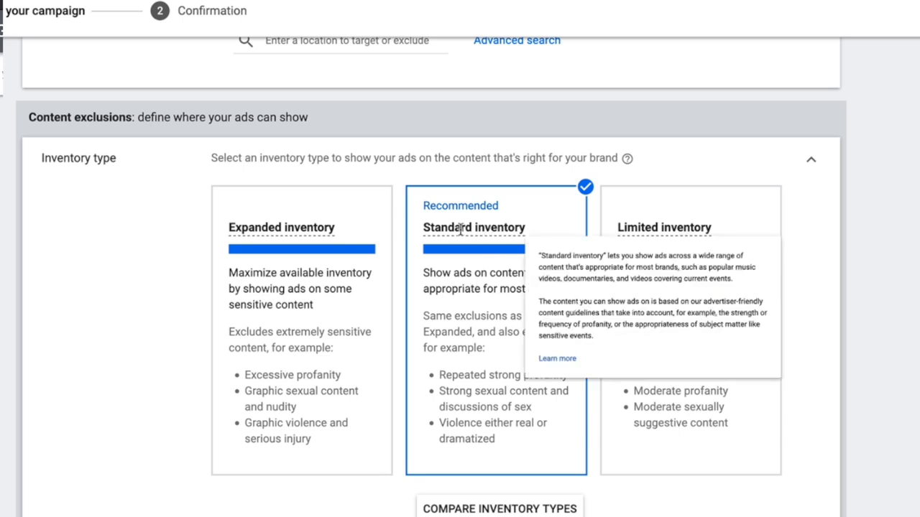
left_click(745, 222)
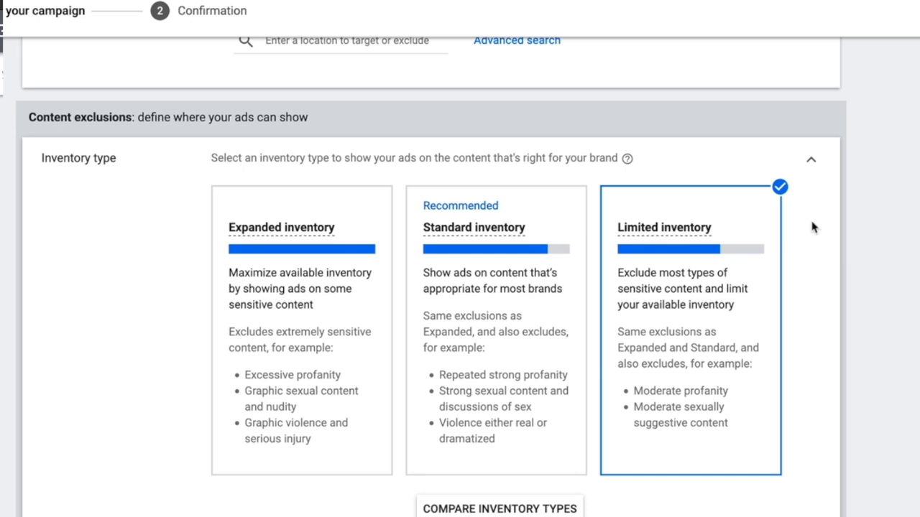
left_click(495, 287)
scroll(507, 375, "down", 2)
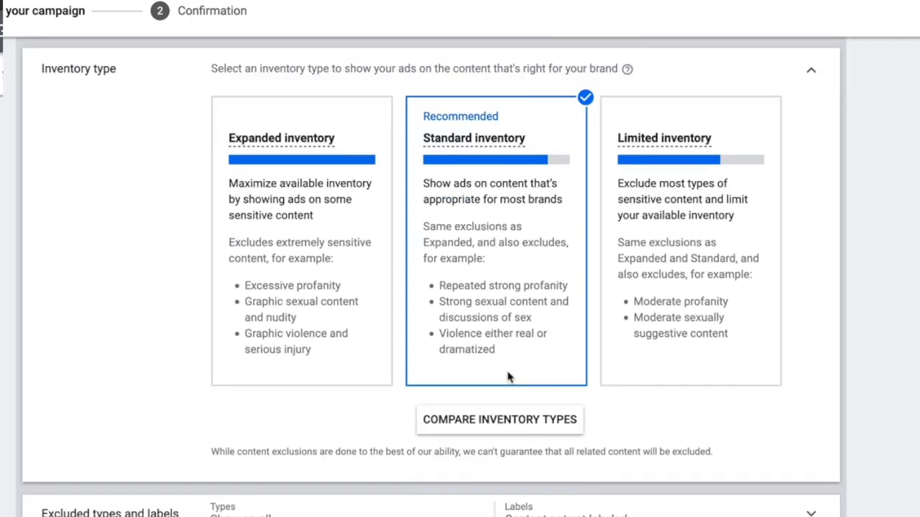
scroll(508, 375, "down", 5)
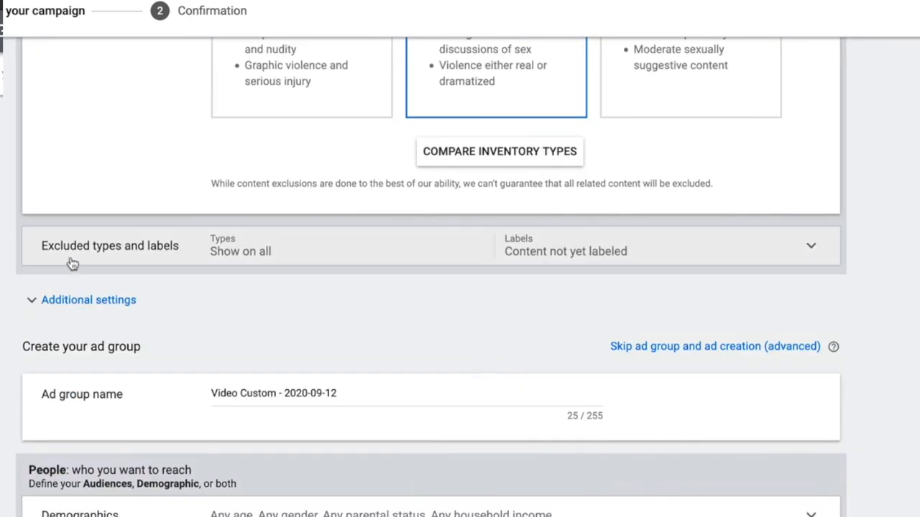
left_click(188, 249)
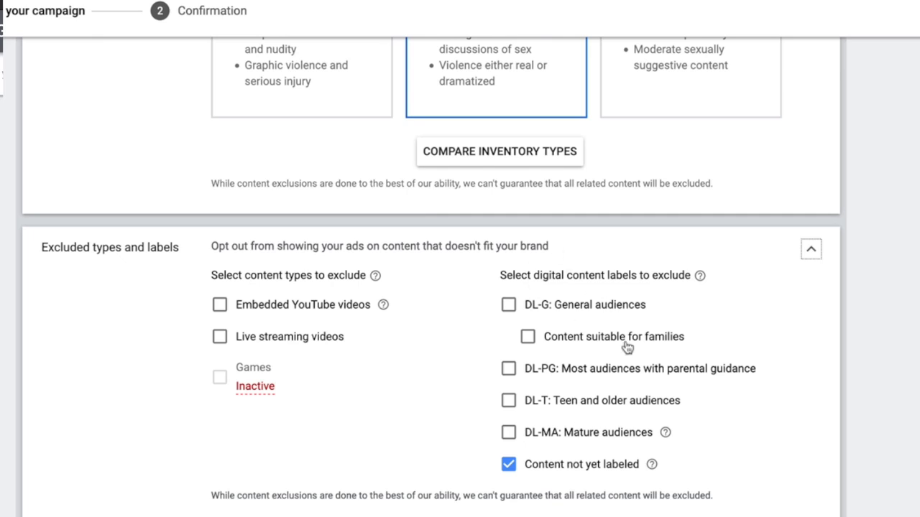
left_click(811, 249)
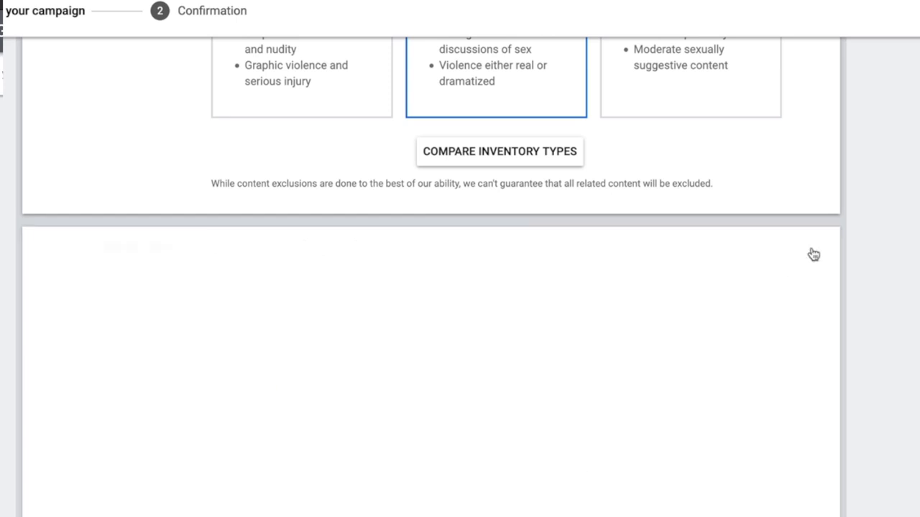
Step: Enable the impression frequency cap in the campaign's additional settings and limit it to 3 impressions per day
scroll(523, 304, "down", 1)
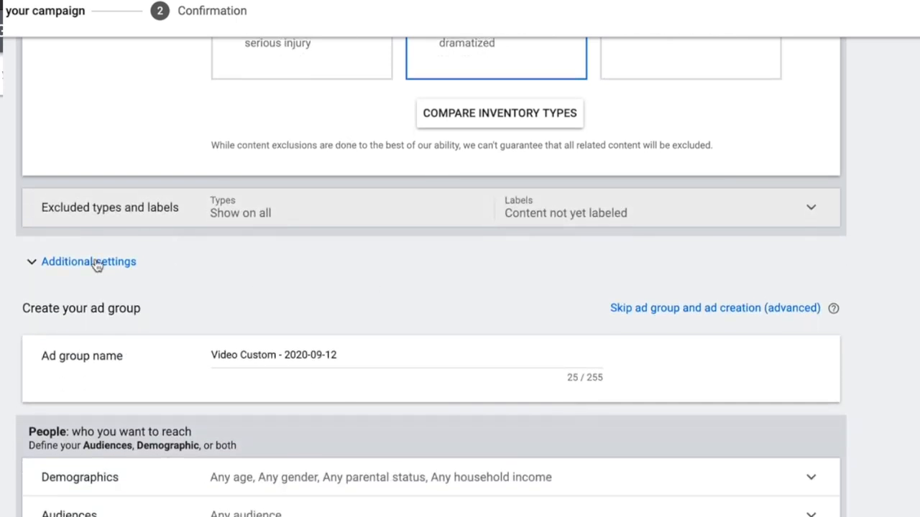
left_click(96, 262)
scroll(181, 286, "down", 1)
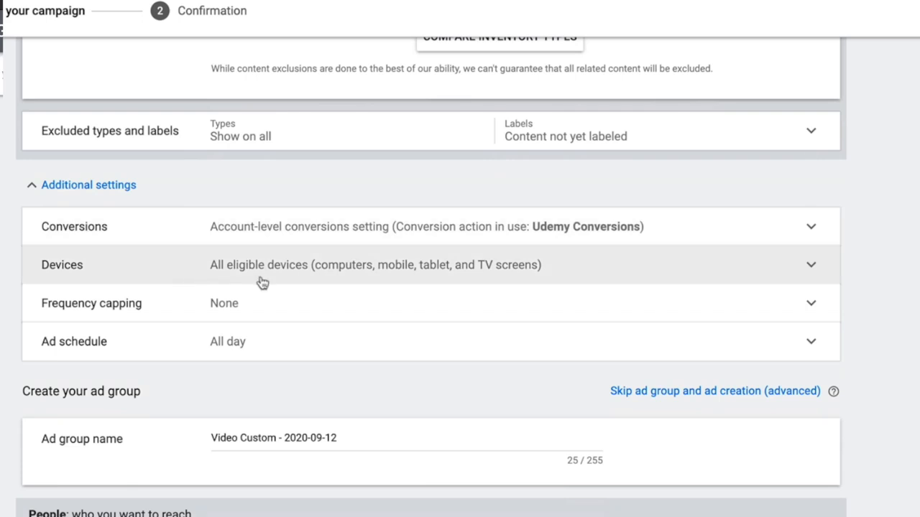
left_click(237, 311)
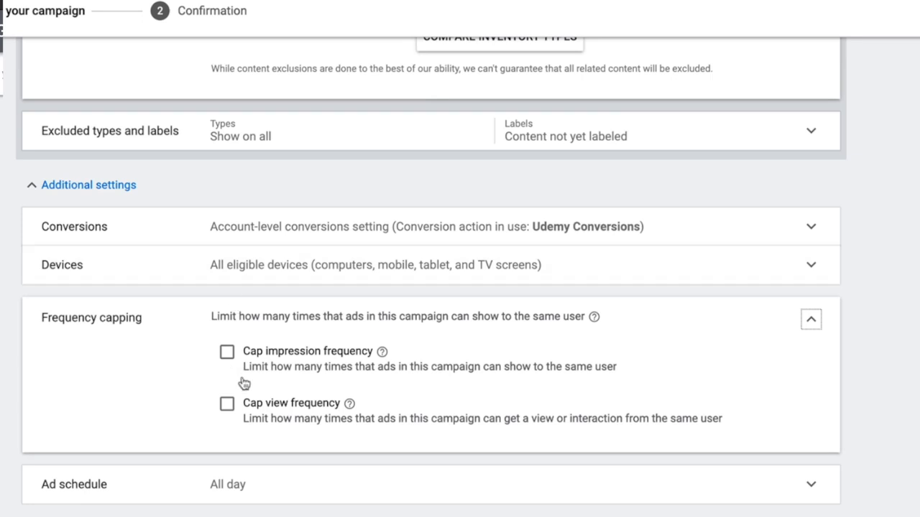
left_click(228, 351)
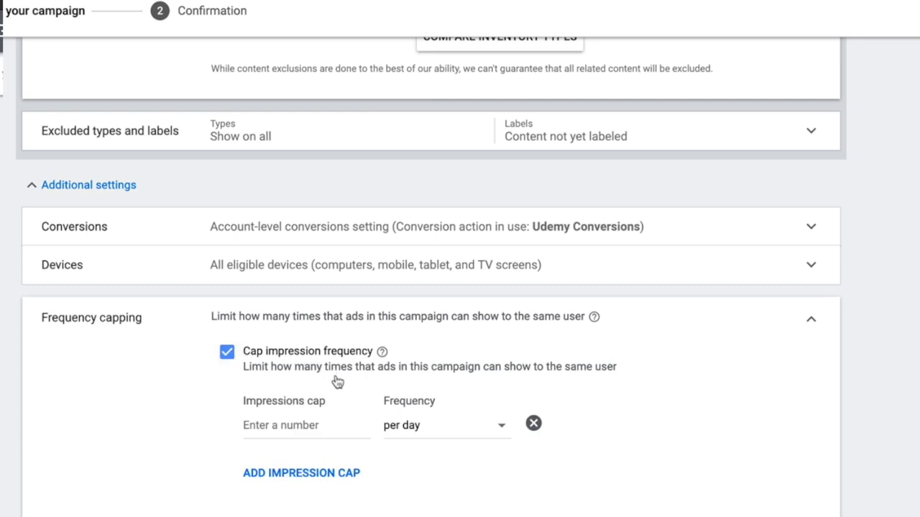
left_click(323, 424)
type("2")
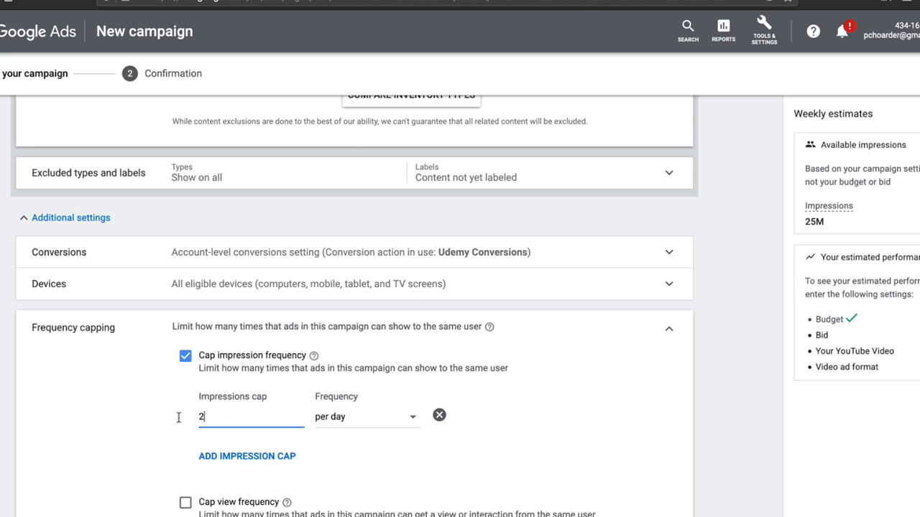
key("BackSpace")
type("3")
scroll(169, 423, "down", 1)
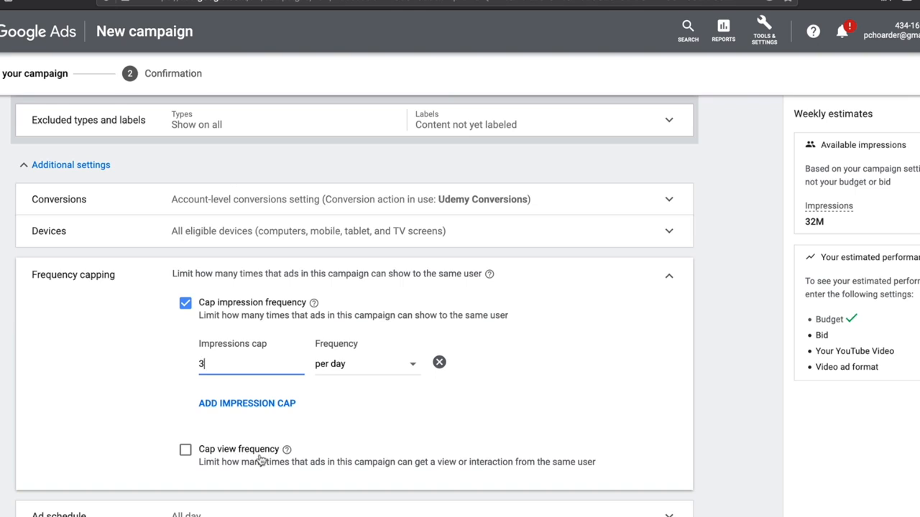
Step: Enable the view frequency cap with a limit of 3 views per day and open the ad schedule settings
scroll(260, 460, "down", 2)
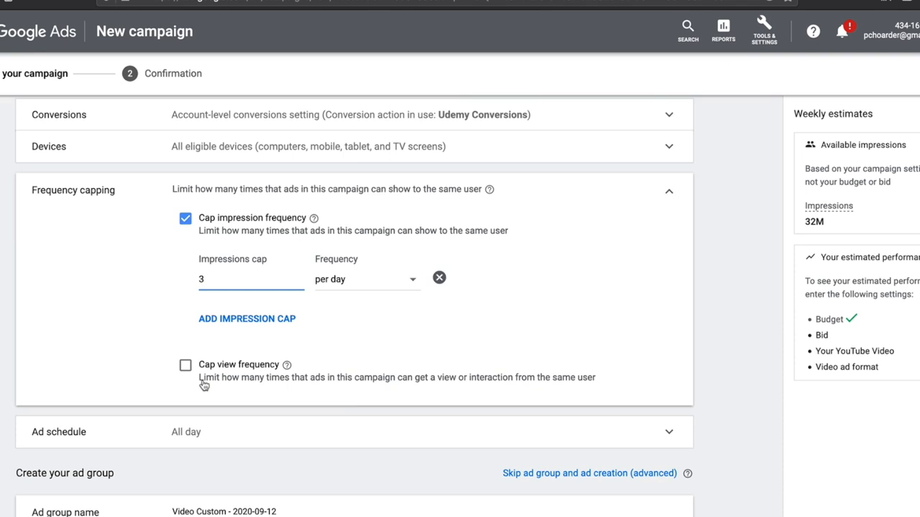
left_click(204, 366)
left_click(264, 424)
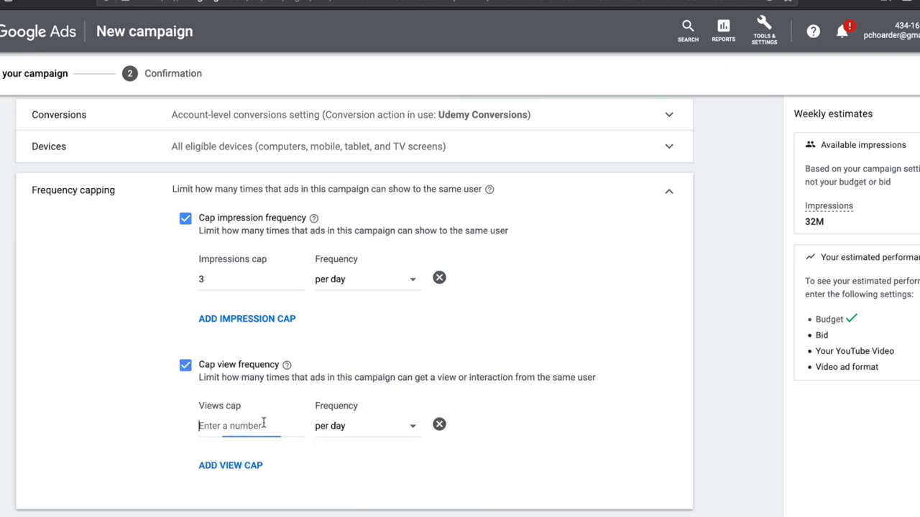
type("2")
key("BackSpace")
type("3")
left_click(661, 189)
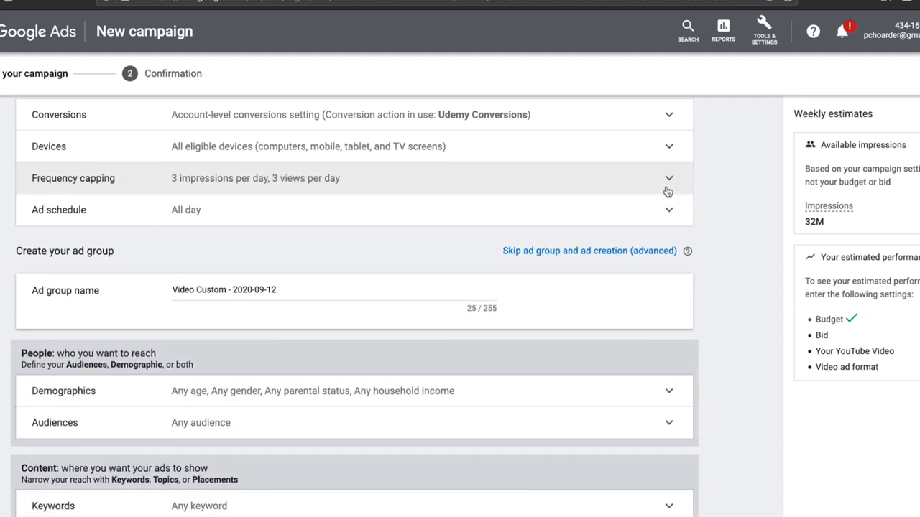
left_click(209, 219)
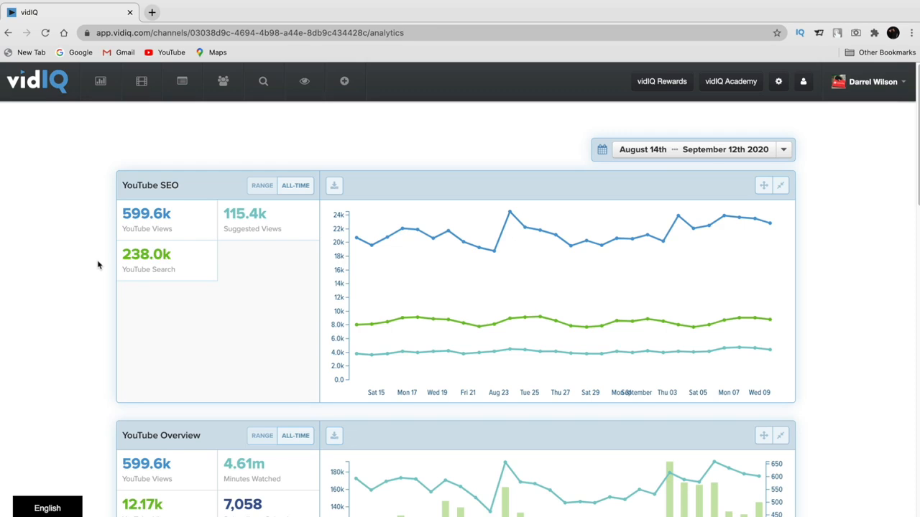
Step: Review the channel analytics in vidIQ, covering the YouTube overview, audience demographics and best time to post
scroll(99, 265, "down", 5)
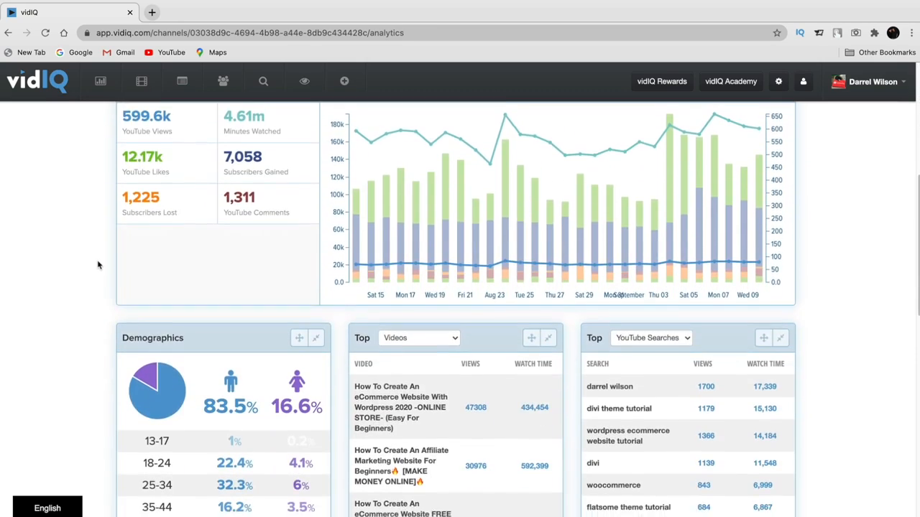
scroll(98, 265, "down", 2)
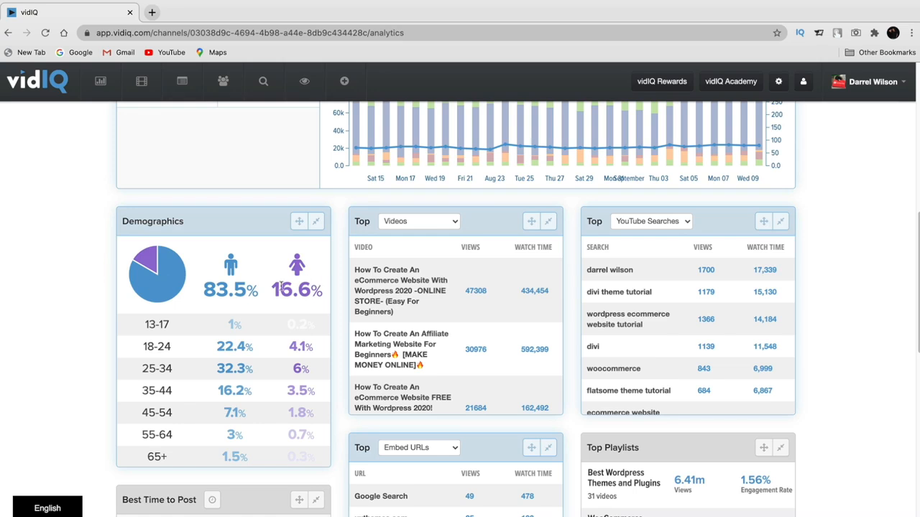
scroll(331, 290, "down", 3)
scroll(331, 290, "down", 1)
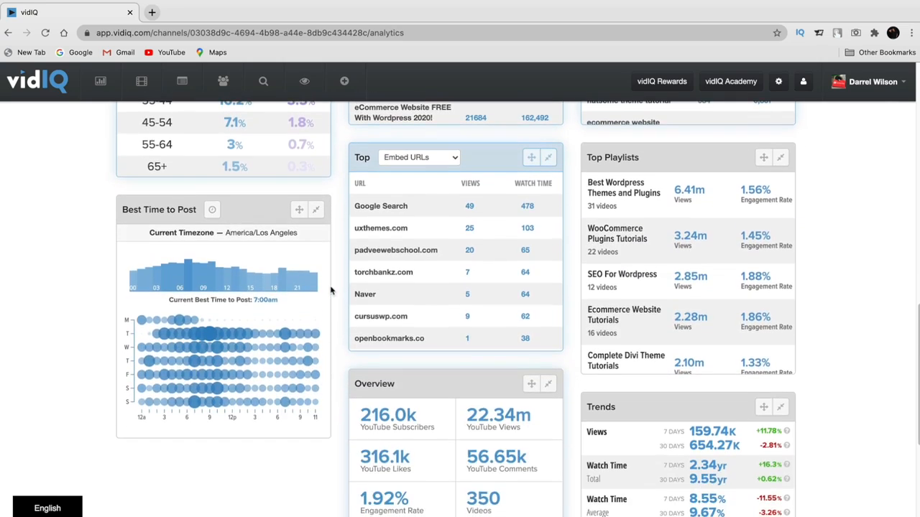
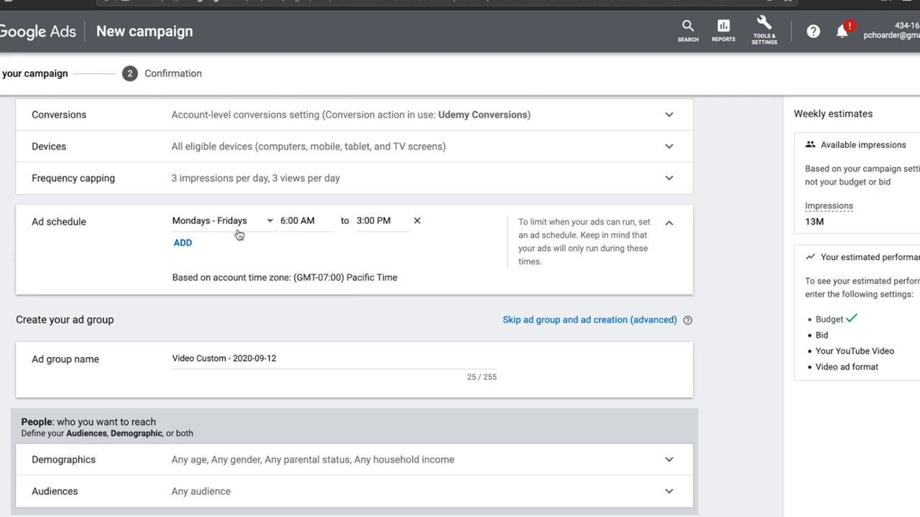
Step: Rename the campaign's ad group as "Web Design Video Ad"
scroll(238, 235, "down", 2)
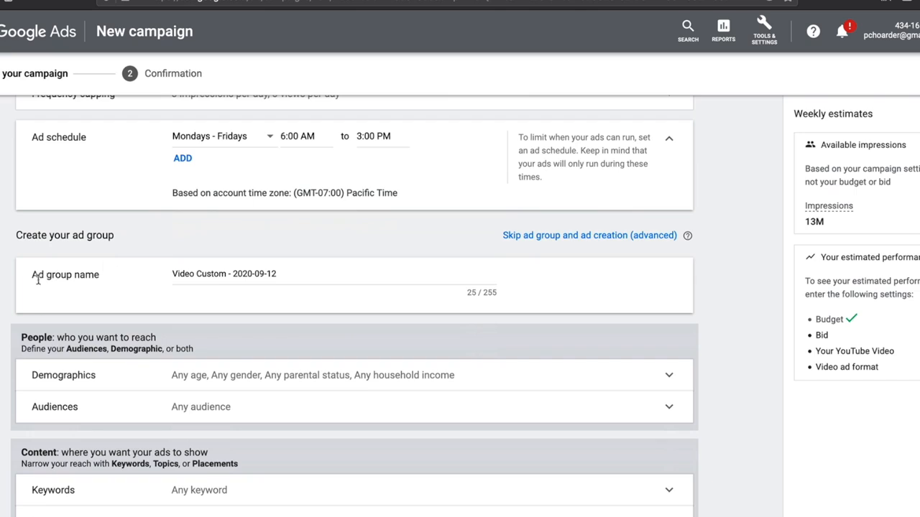
left_click(184, 274)
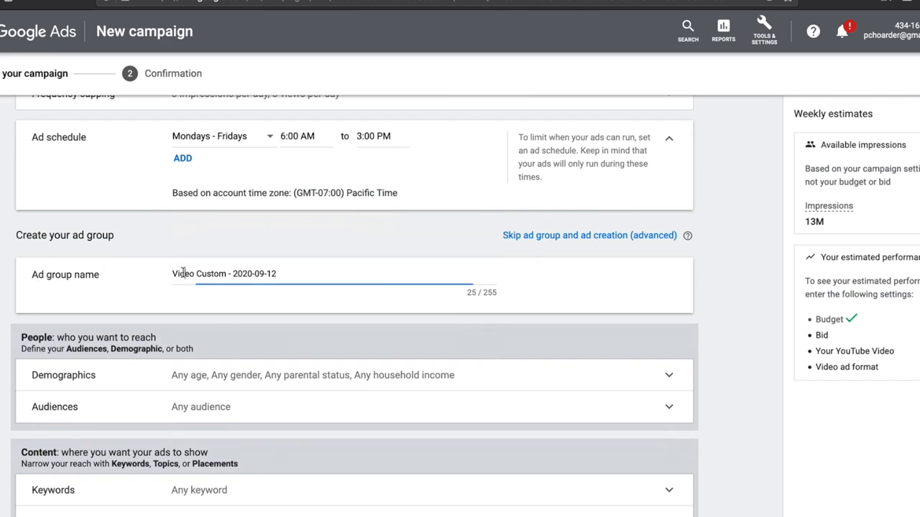
triple_click(184, 273)
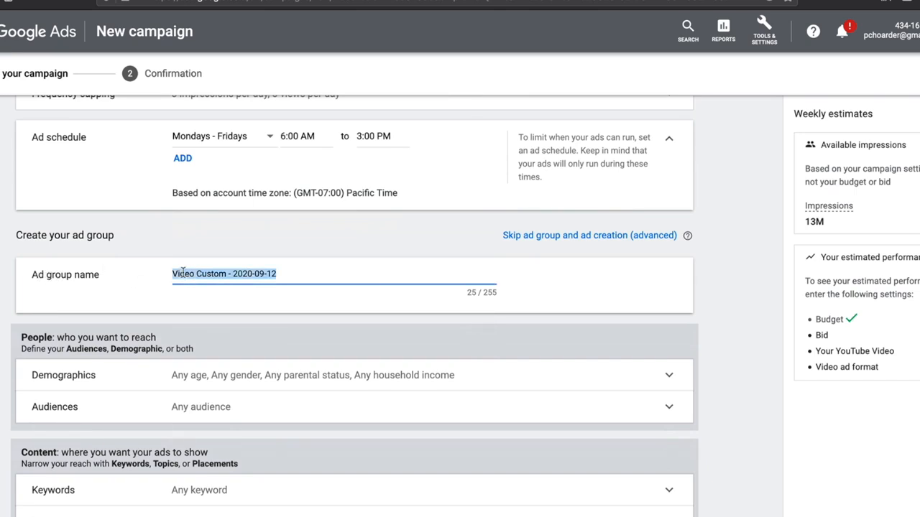
type("Web Design Vdi")
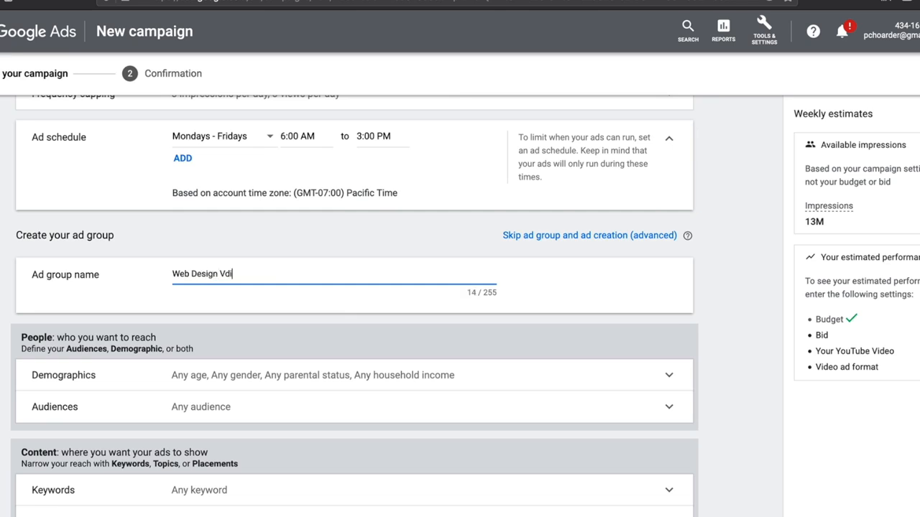
key("BackSpace")
key("BackSpace")
type("ddeo Ad")
Step: Exclude the Unknown group from gender, age, parental status and household income in the ad group's demographic targeting
left_click(672, 178)
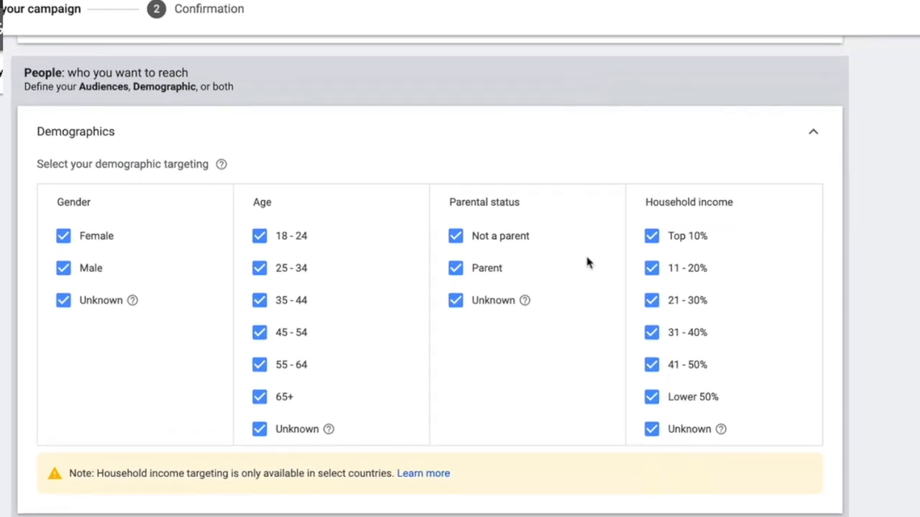
left_click(652, 430)
left_click(474, 300)
left_click(273, 429)
left_click(93, 302)
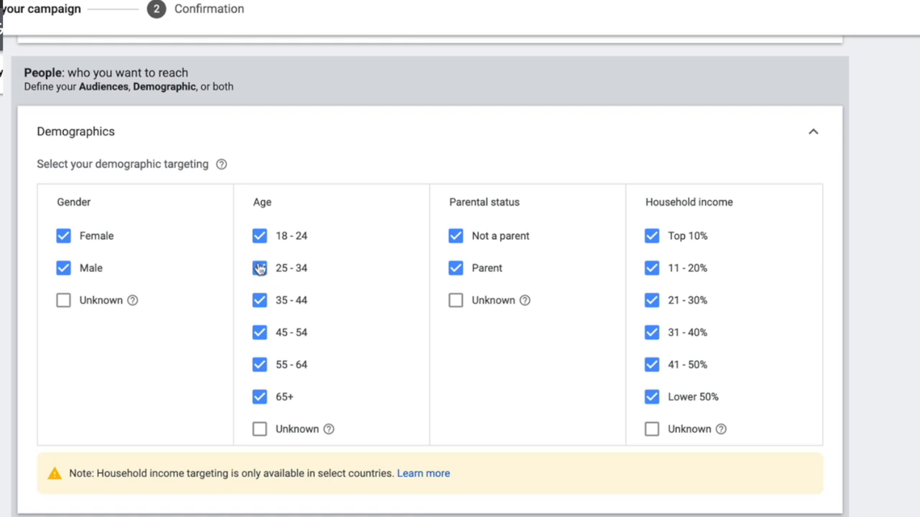
Step: Target the recently selected audiences Business Creation, Business Services and Business Professionals in the ad group's audience settings
scroll(220, 329, "down", 1)
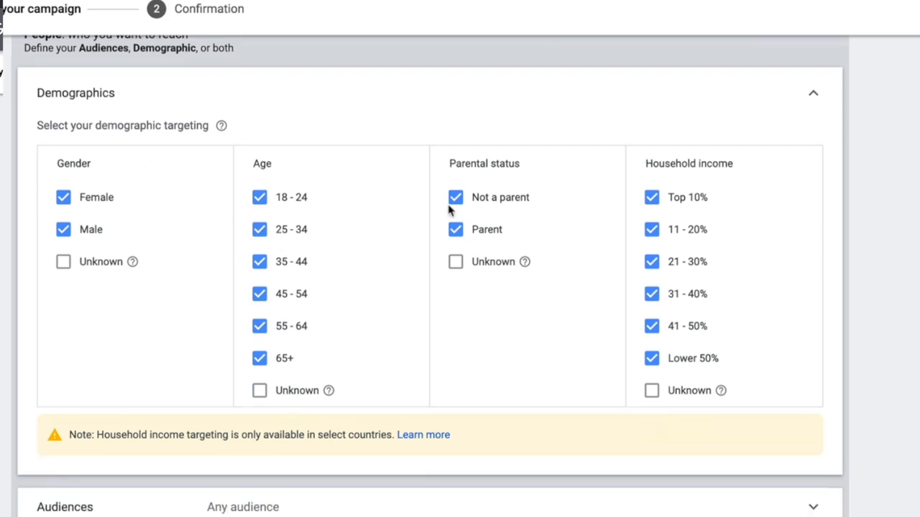
scroll(495, 276, "down", 1)
scroll(496, 277, "down", 2)
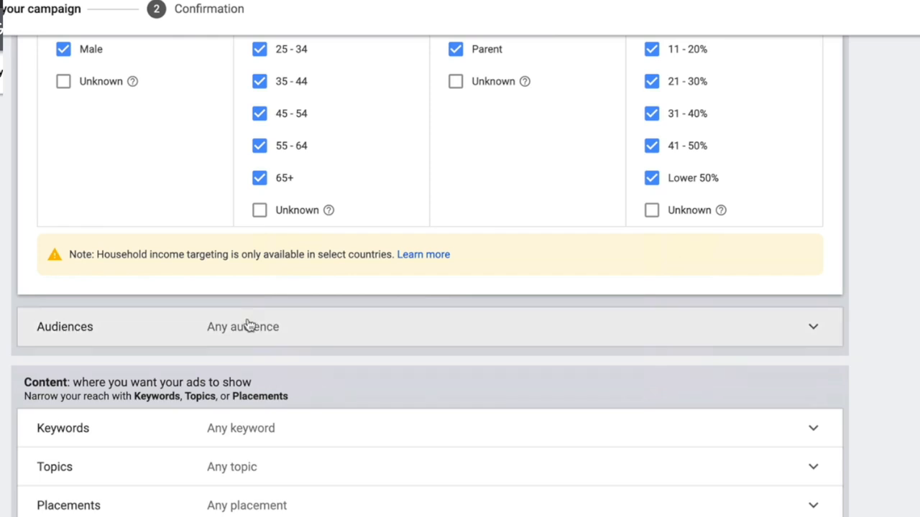
left_click(249, 325)
scroll(249, 318, "down", 4)
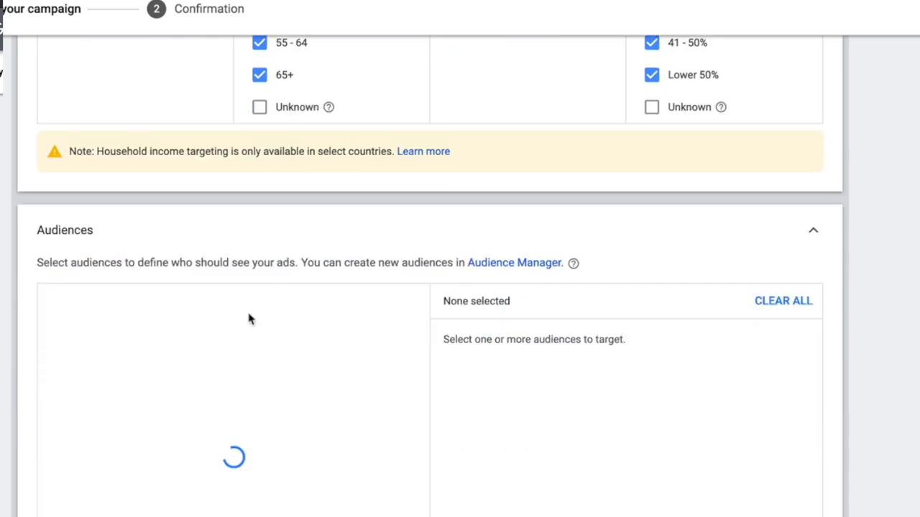
scroll(100, 378, "up", 1)
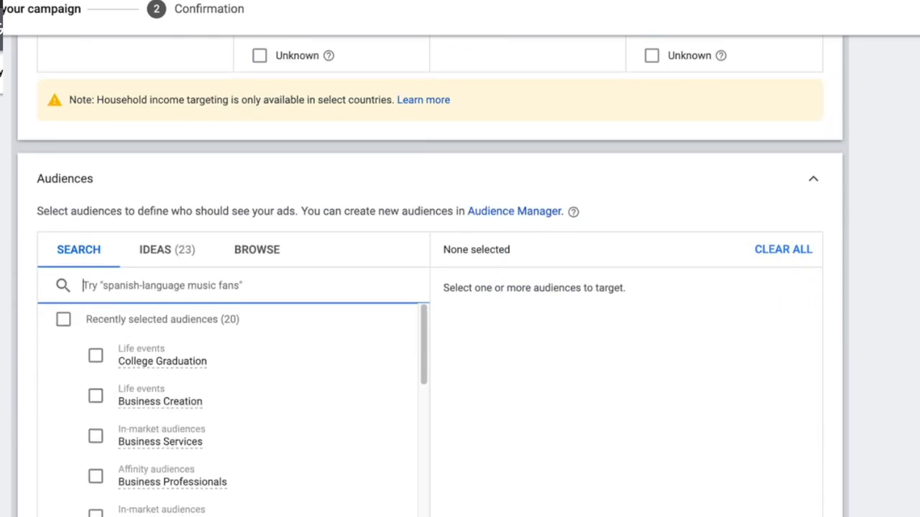
scroll(33, 365, "down", 1)
scroll(59, 365, "up", 1)
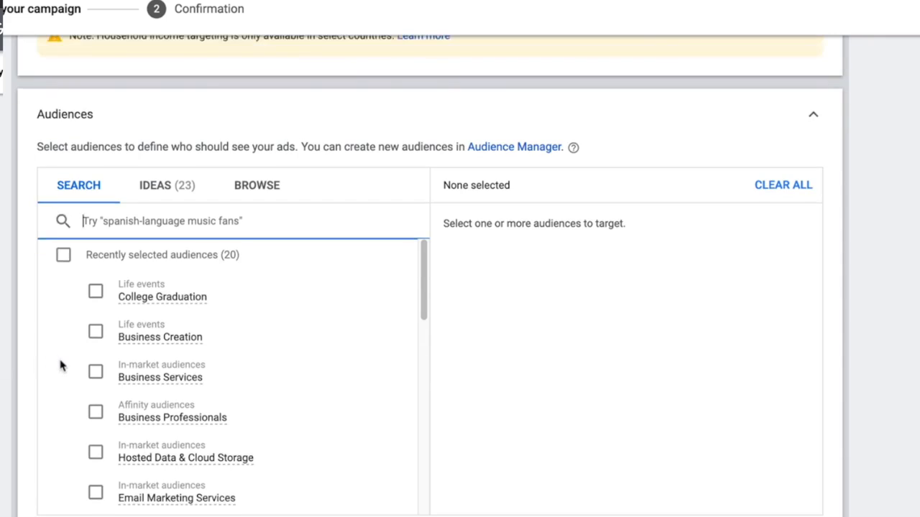
left_click(93, 333)
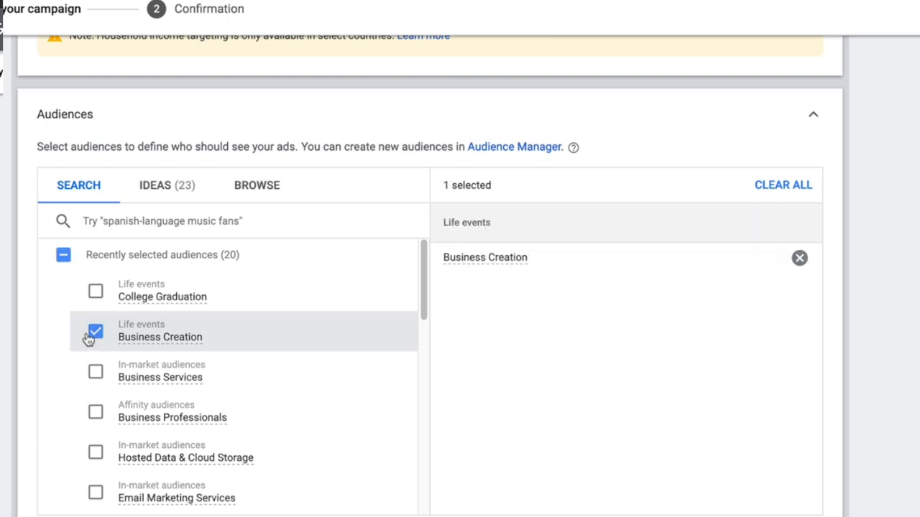
left_click(92, 373)
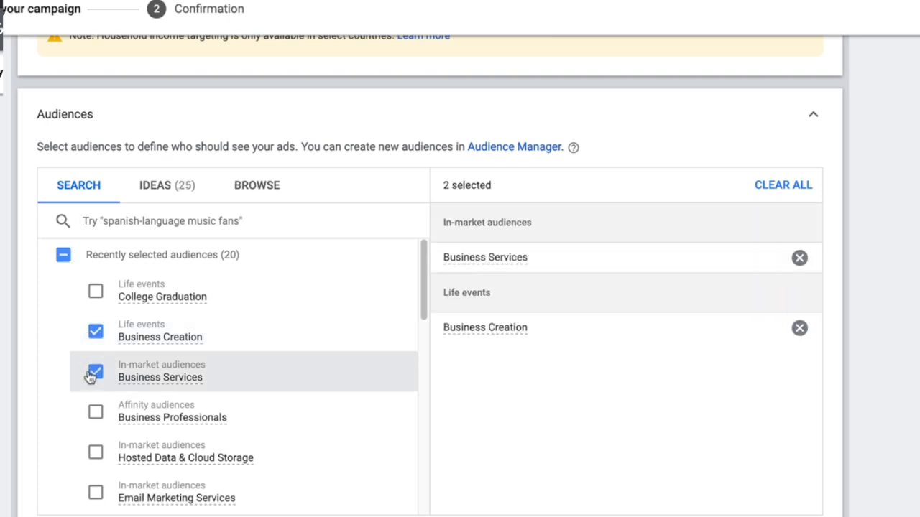
left_click(95, 411)
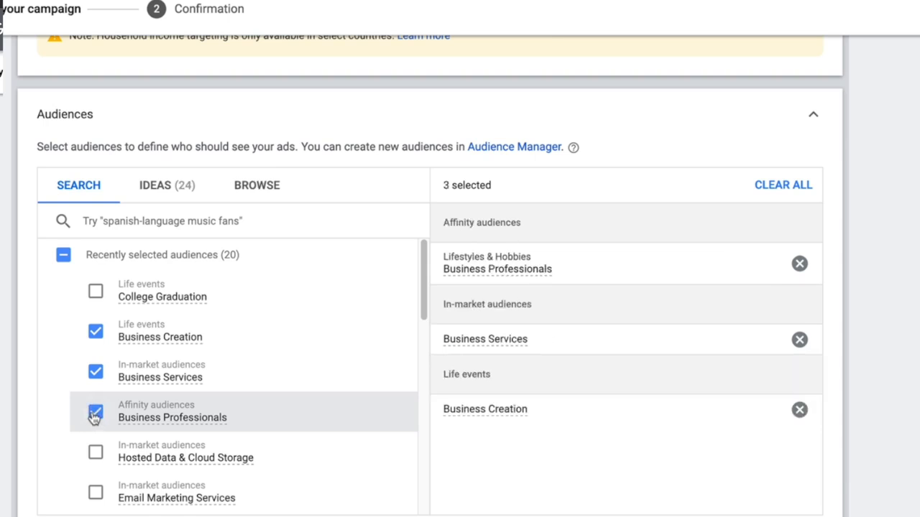
Step: Add the Starting New Job Soon and Business Technology audiences and review the remaining recently selected ones
scroll(94, 418, "down", 3)
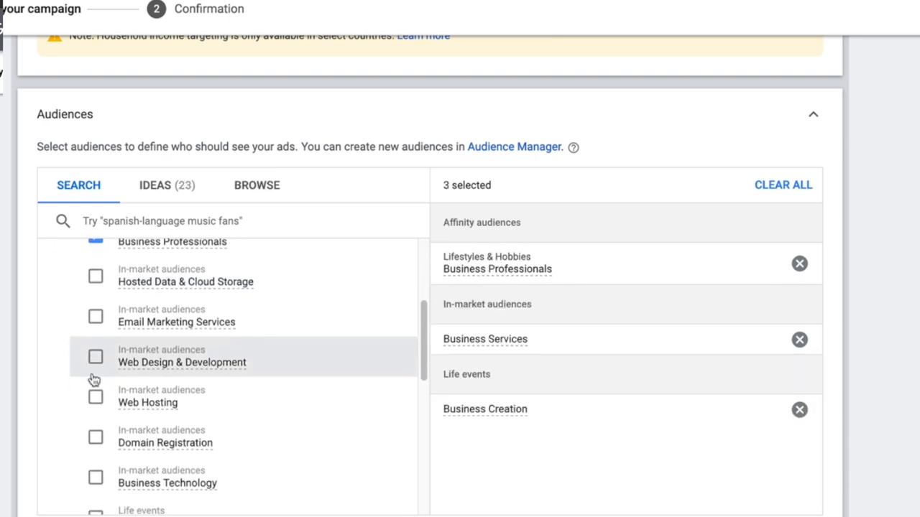
scroll(94, 379, "down", 2)
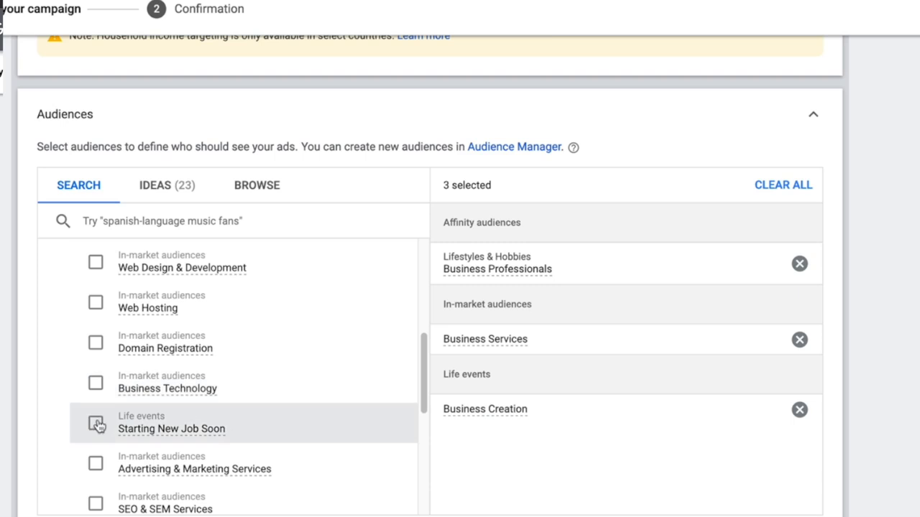
left_click(96, 424)
left_click(95, 383)
scroll(144, 401, "down", 2)
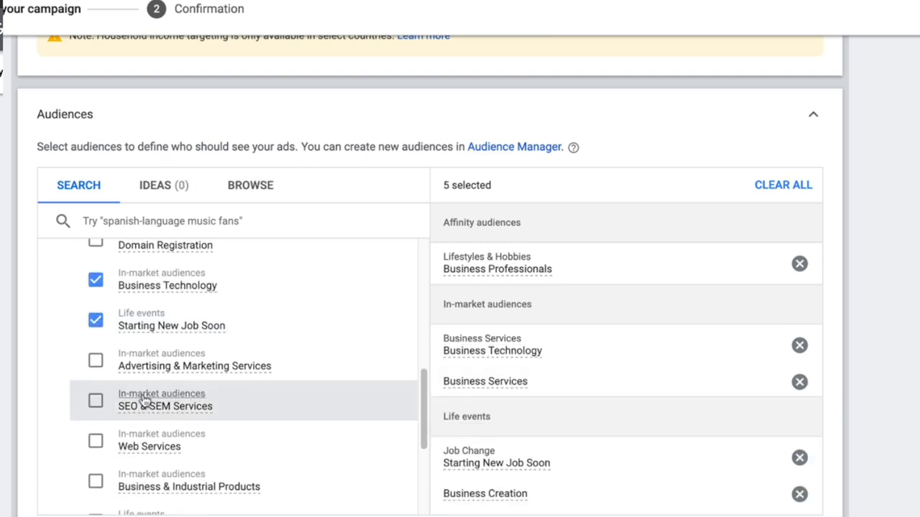
scroll(271, 429, "down", 1)
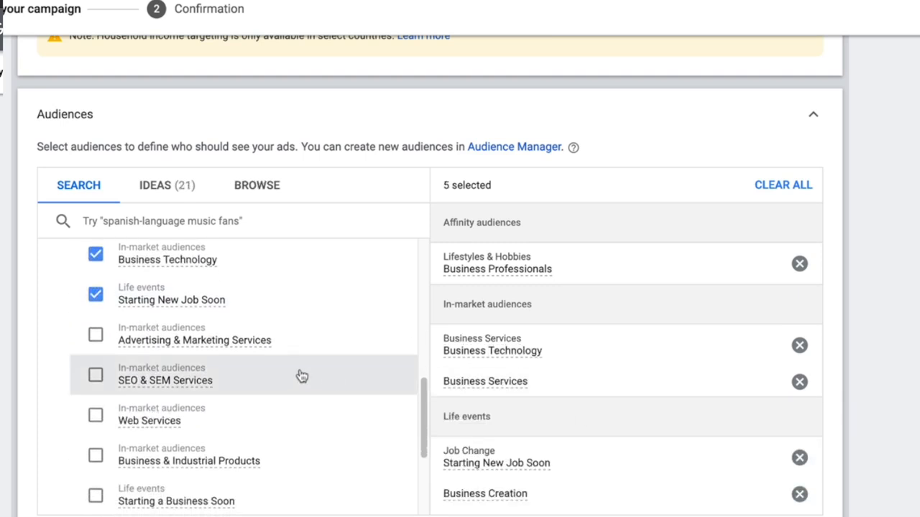
scroll(300, 376, "down", 2)
scroll(299, 374, "up", 3)
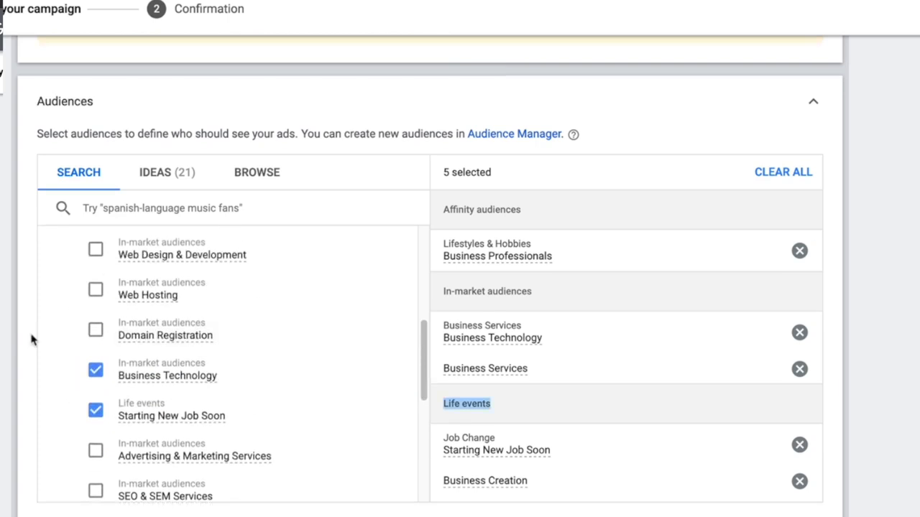
scroll(429, 276, "down", 1)
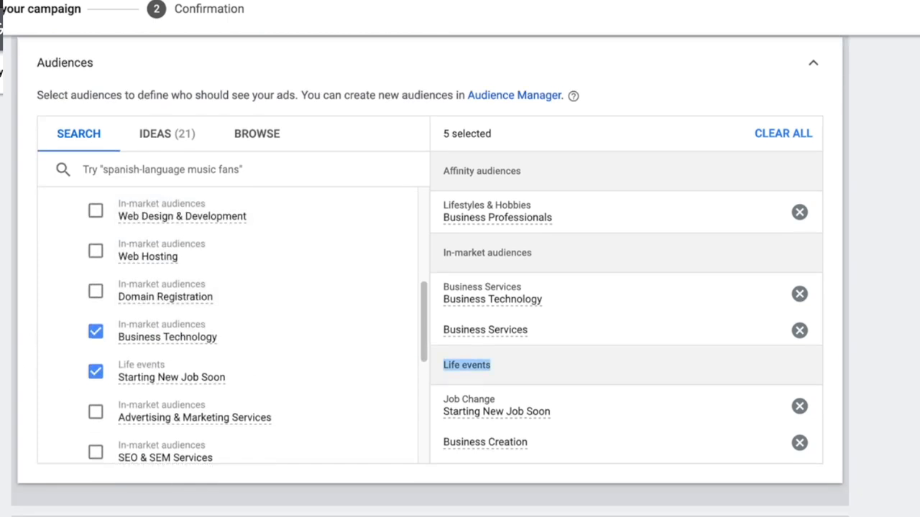
Step: Open the ad group's keyword settings, compare the Rocket Lawyer and LegalZoom sites, and copy LegalZoom's web address
scroll(430, 277, "down", 5)
left_click(287, 335)
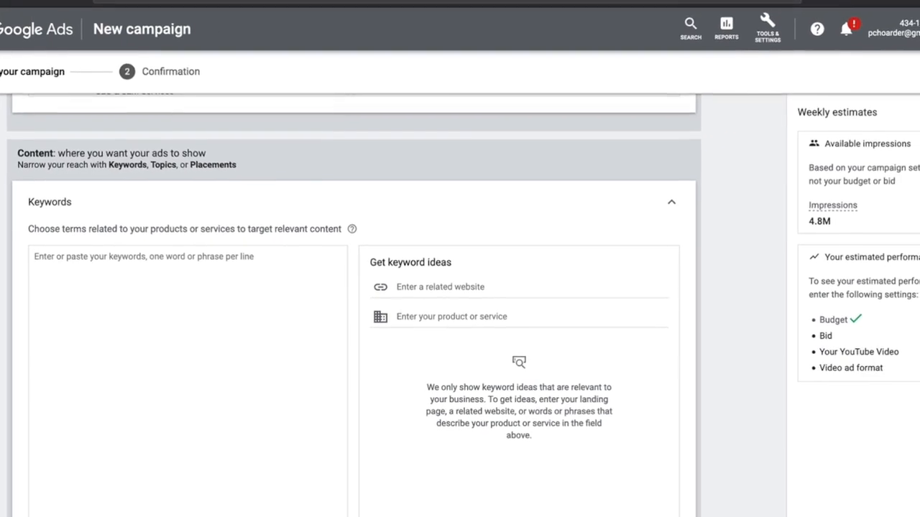
left_click(289, 17)
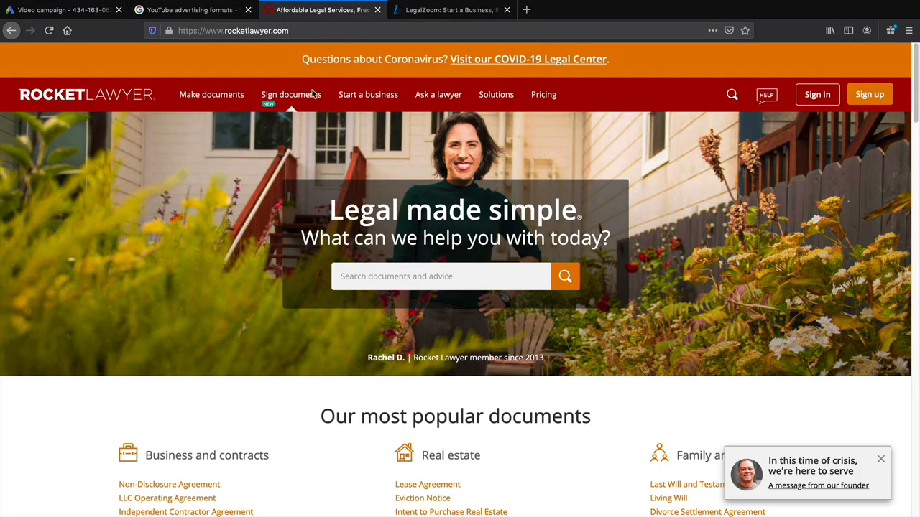
mouse_move(332, 97)
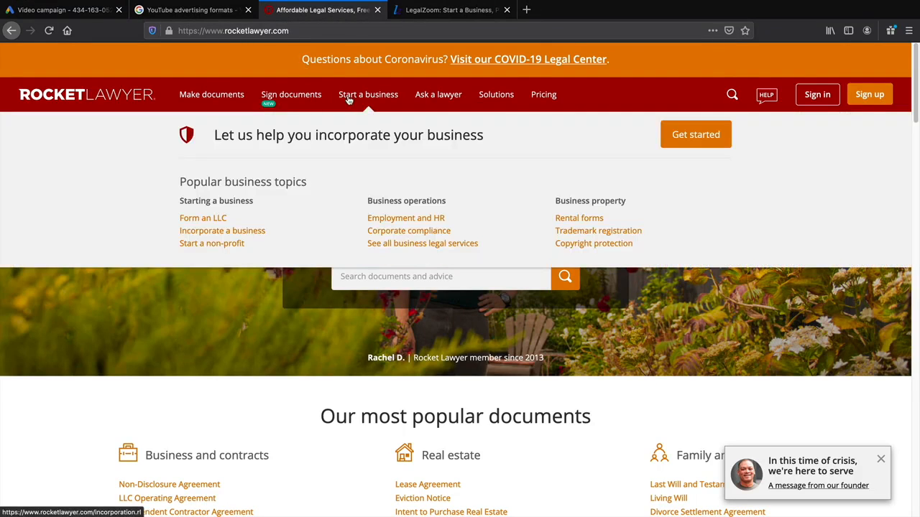
left_click(412, 13)
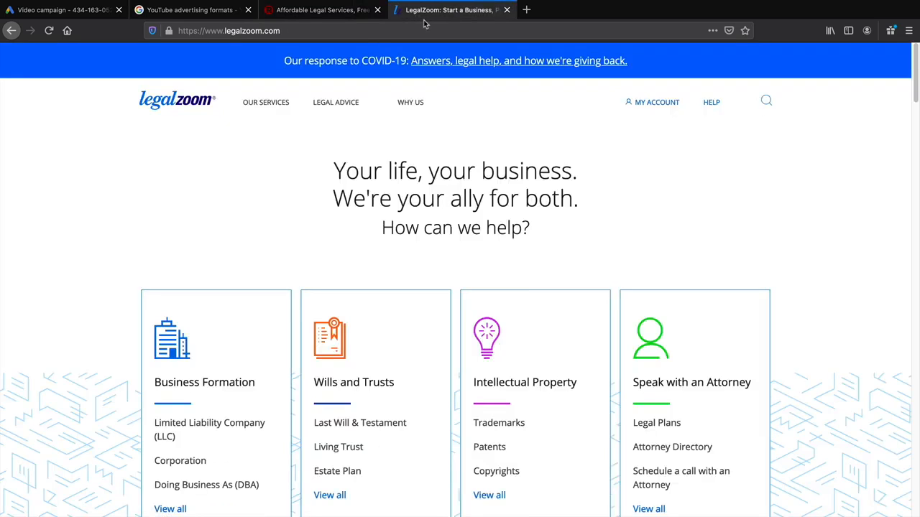
left_click(355, 16)
left_click(394, 16)
left_click(263, 32)
right_click(264, 32)
left_click(272, 68)
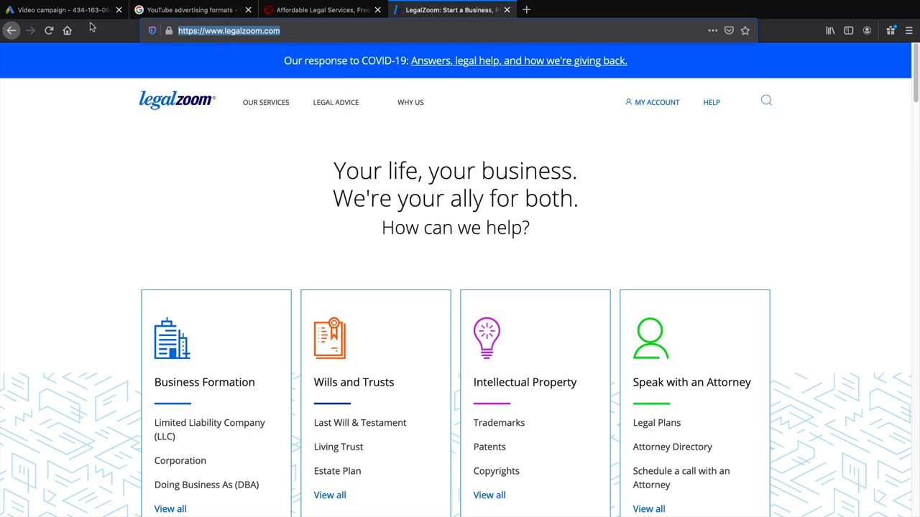
left_click(75, 12)
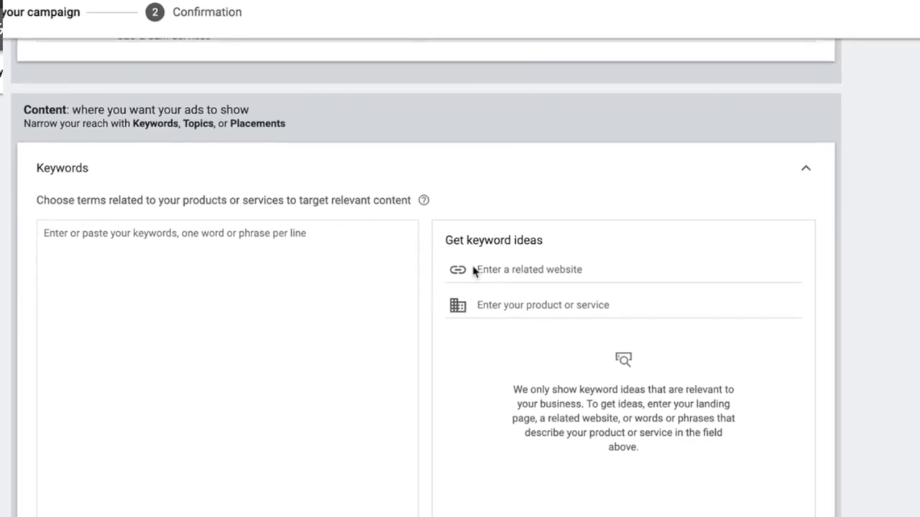
left_click(507, 269)
right_click(507, 269)
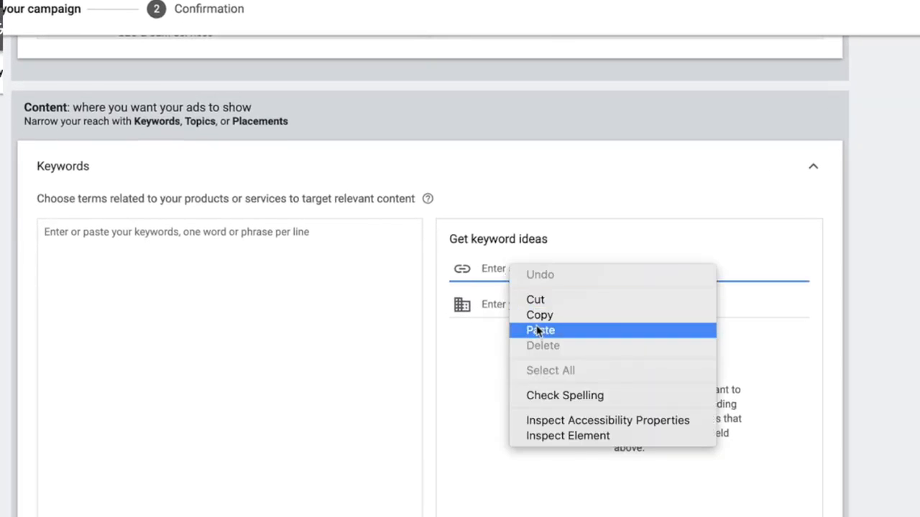
left_click(539, 330)
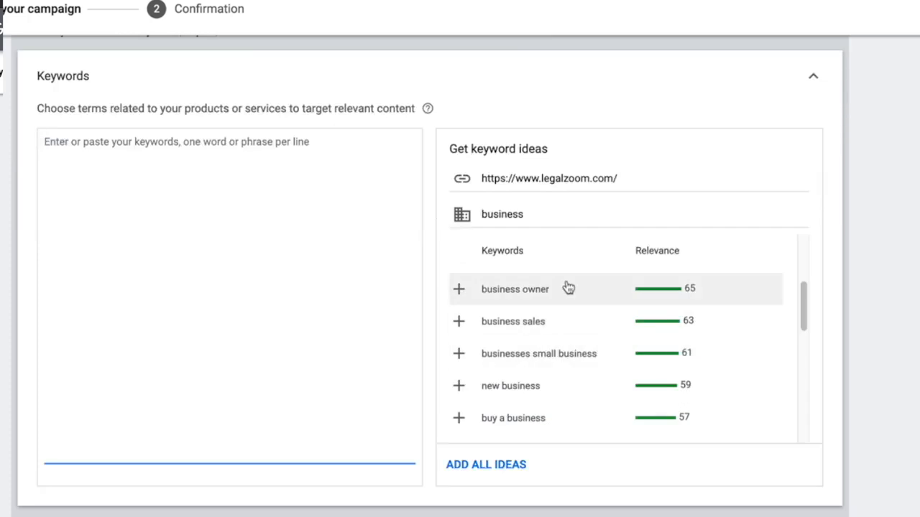
Step: Add the suggested keywords "new business" and "businesses small business" to the ad group's keyword list
scroll(567, 358, "down", 2)
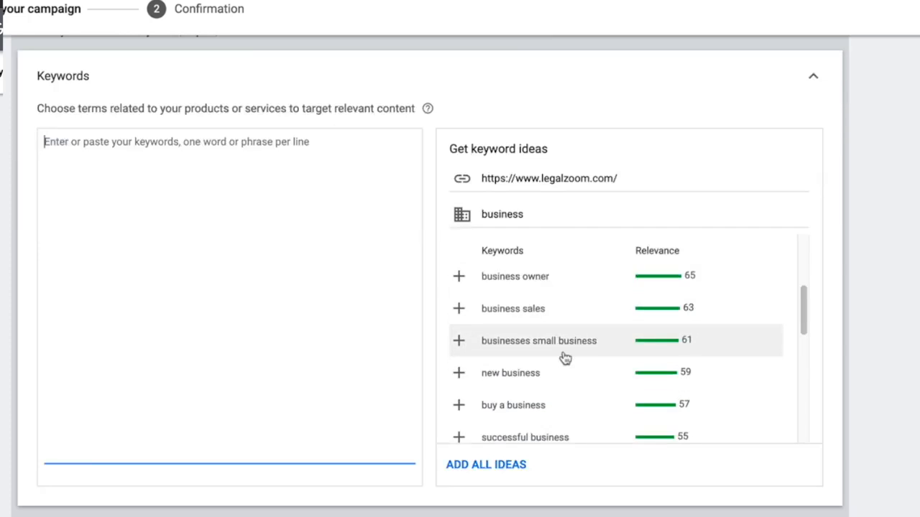
left_click(460, 360)
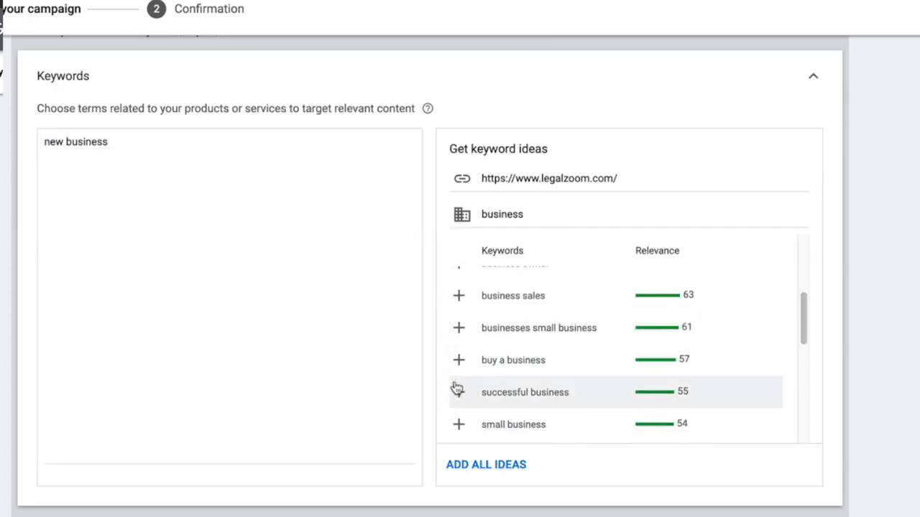
left_click(458, 327)
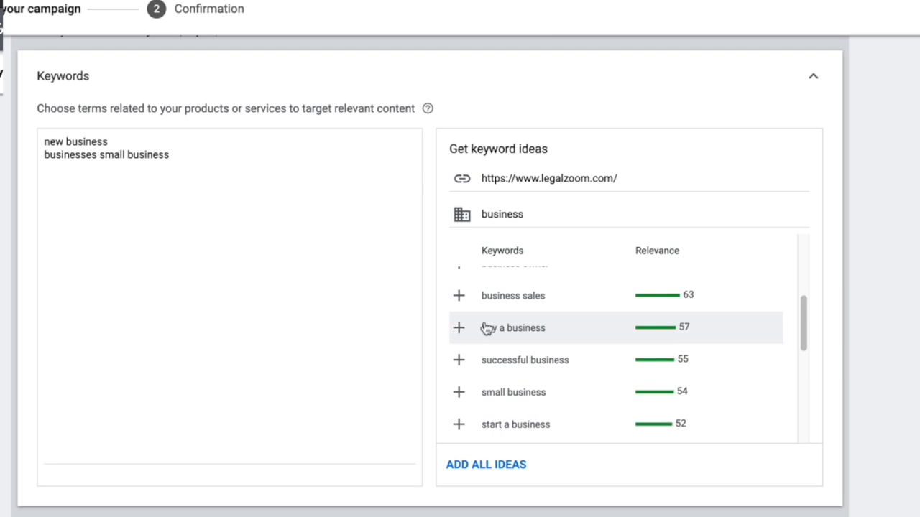
Step: Add the suggested keywords "start a business", "how to sell your business" and "start up a business", plus "-free", to the keyword list
scroll(503, 391, "down", 1)
left_click(464, 399)
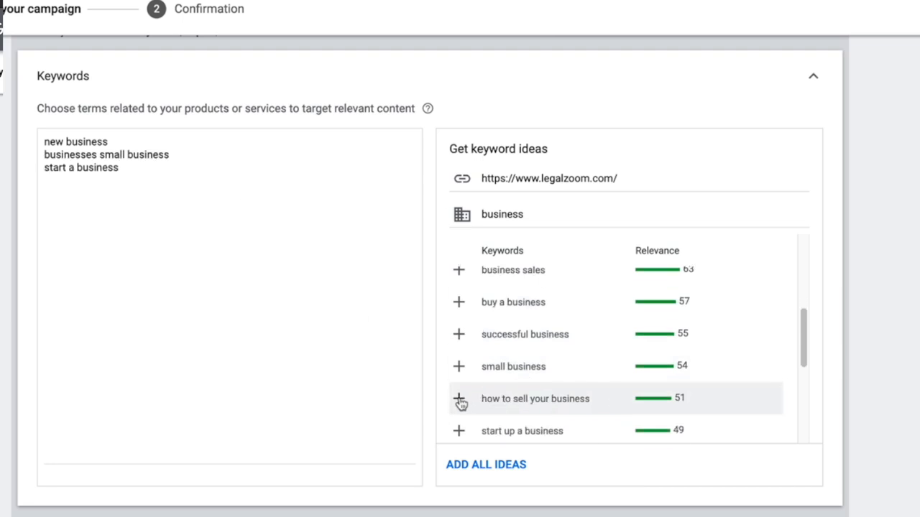
left_click(458, 400)
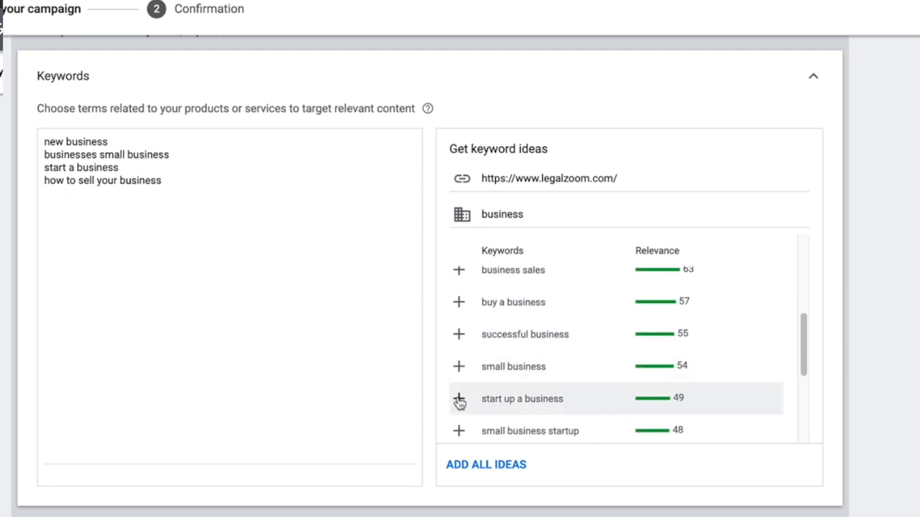
left_click(459, 400)
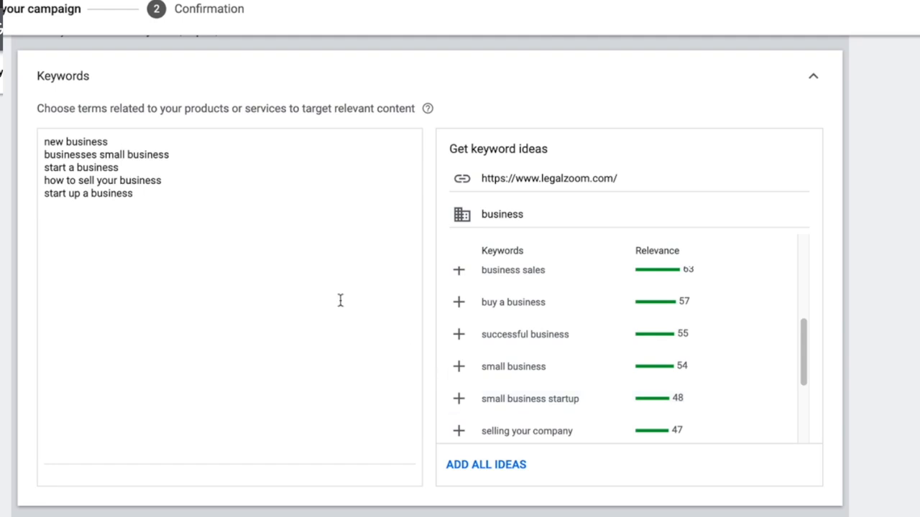
left_click(208, 203)
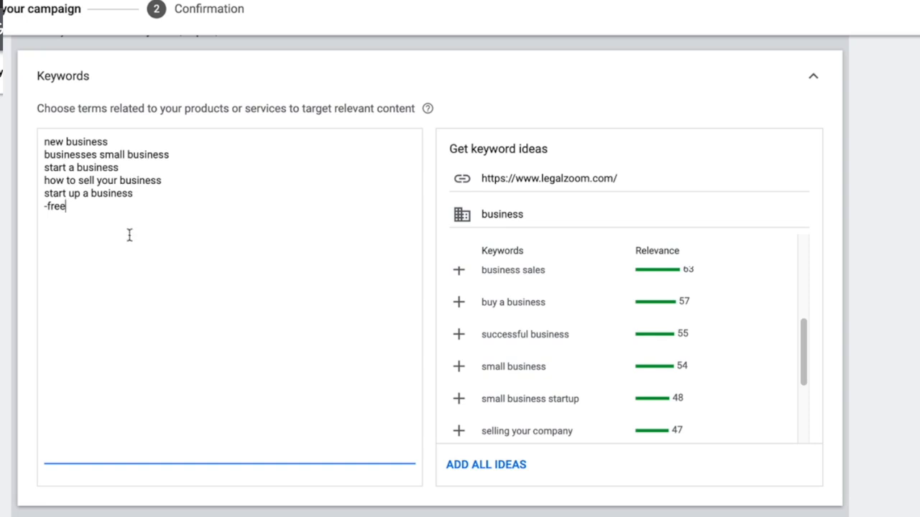
Step: Remove all keywords from the ad group's keyword list and collapse the keyword settings
left_click_drag(76, 201, 8, 143)
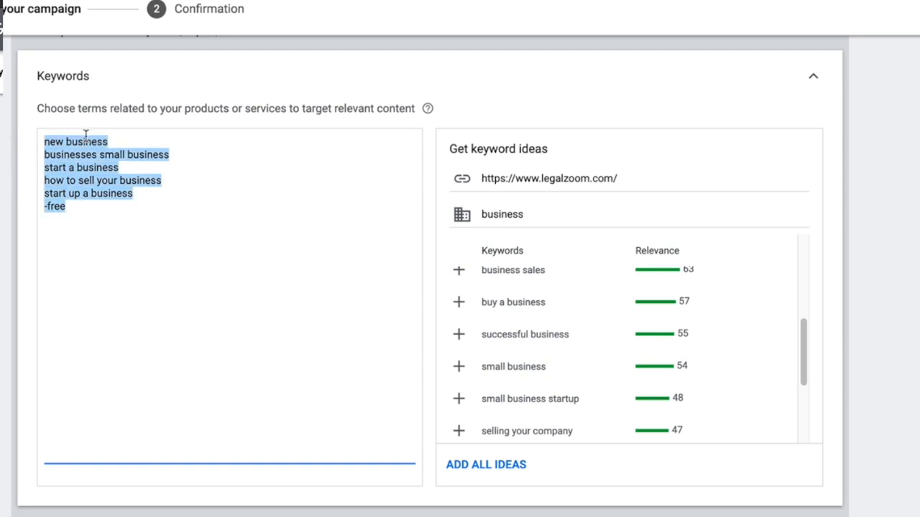
key("BackSpace")
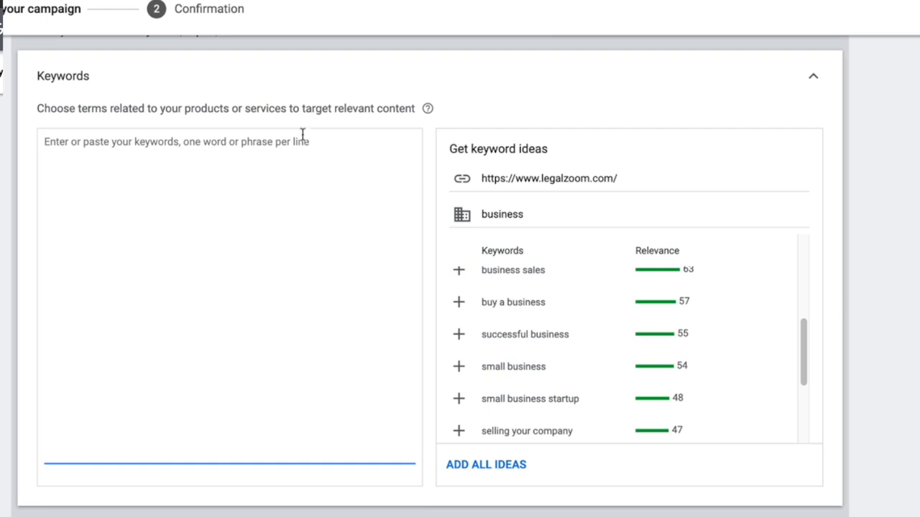
left_click(808, 80)
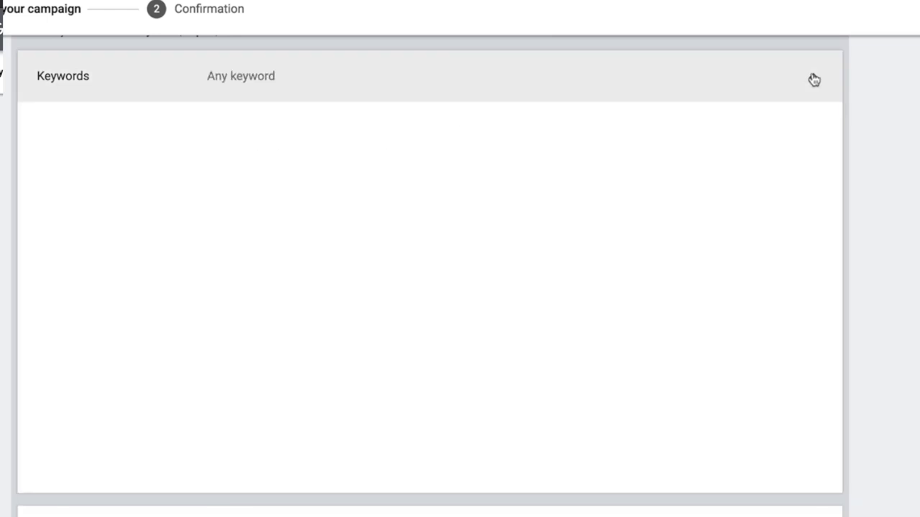
Step: Try the Food & Drink and Games topics one at a time, deselect each, look through the other topics, and close the topic settings
left_click(813, 100)
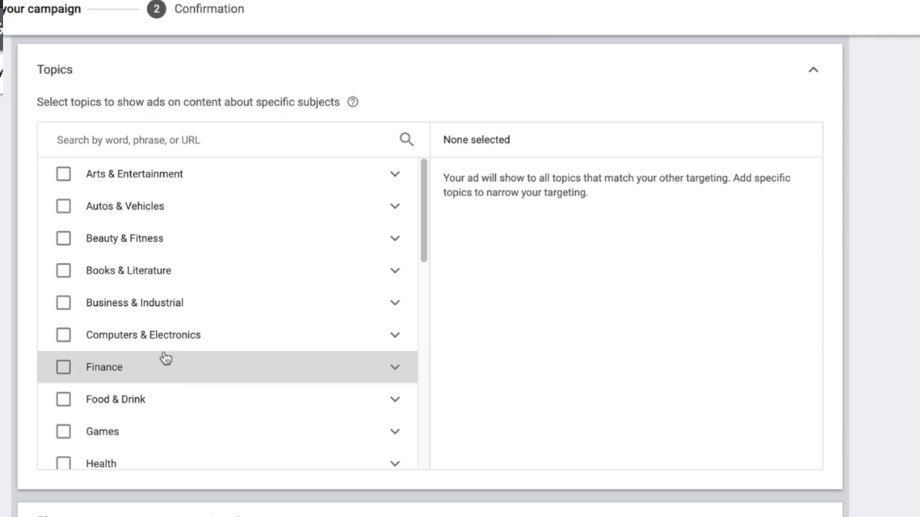
left_click(168, 400)
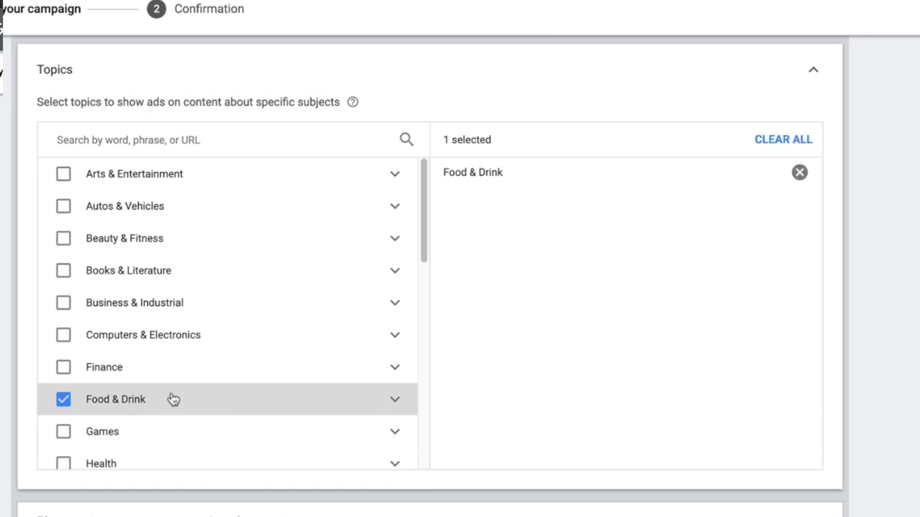
left_click(119, 408)
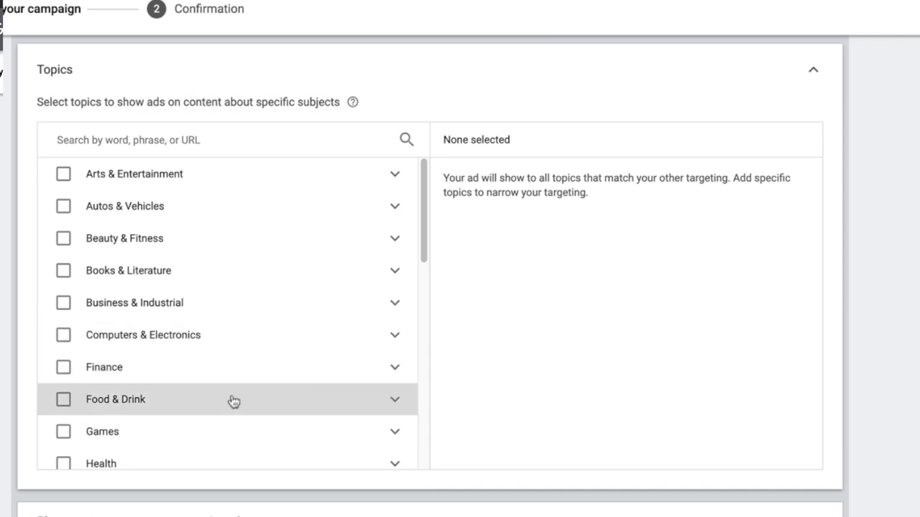
left_click(150, 423)
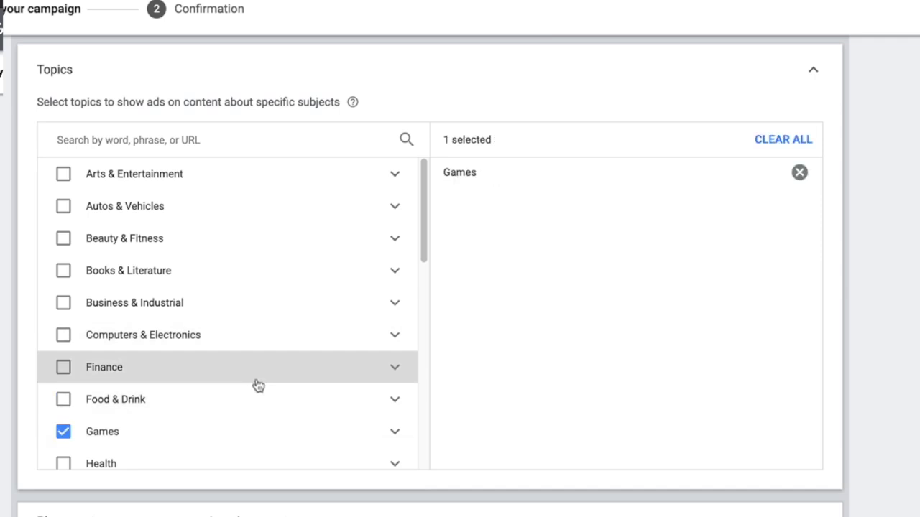
left_click(119, 432)
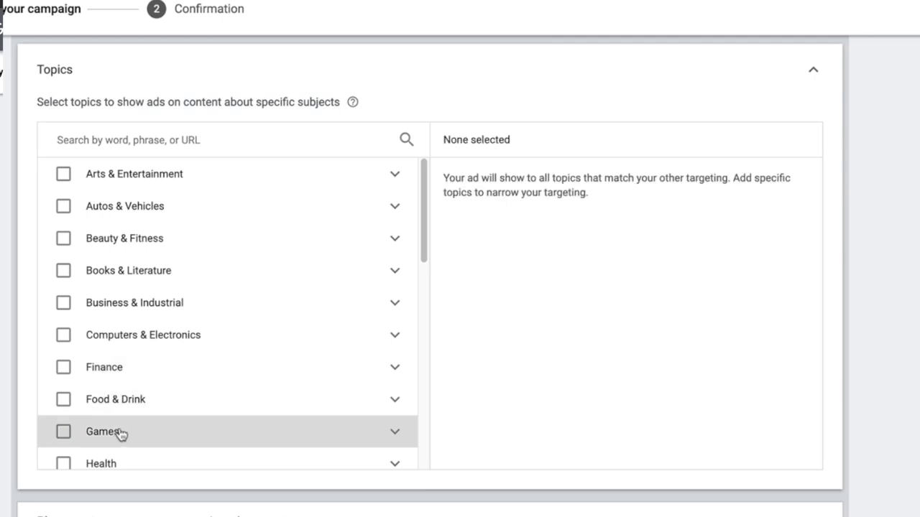
scroll(155, 344, "down", 3)
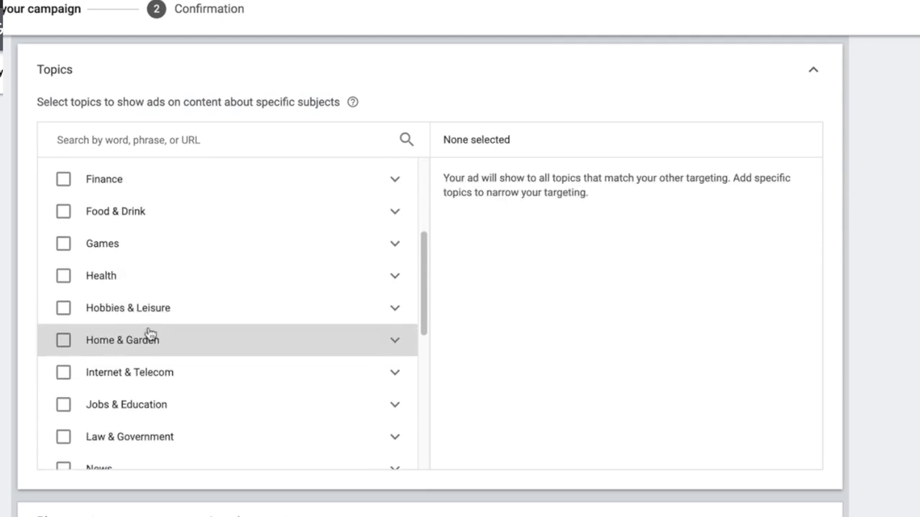
scroll(150, 332, "down", 3)
scroll(176, 361, "up", 3)
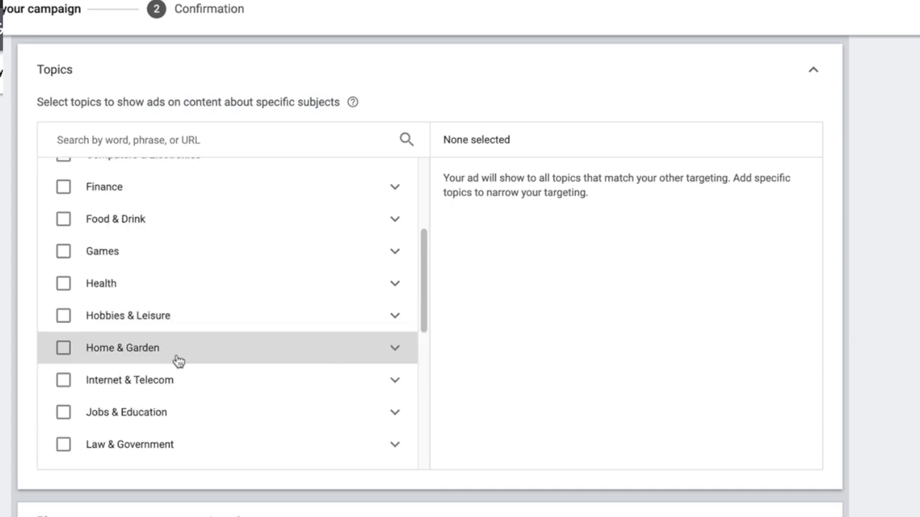
scroll(178, 360, "up", 3)
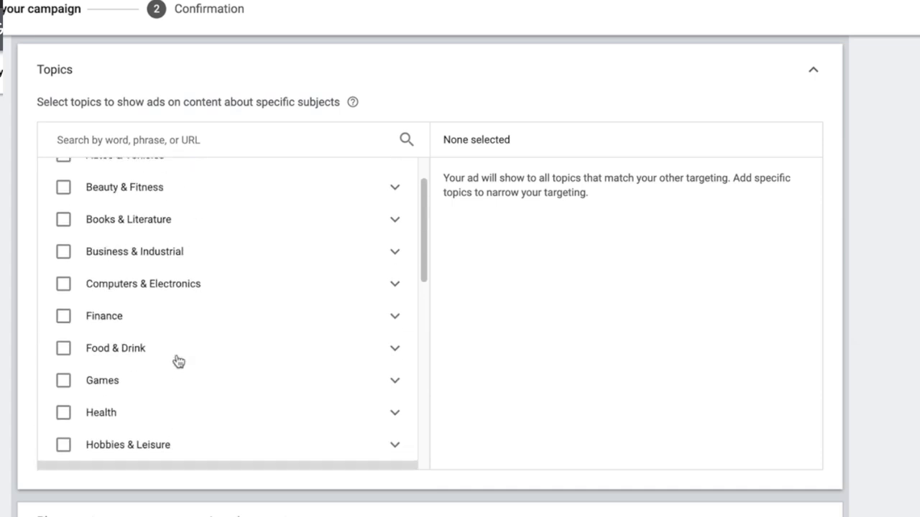
left_click(813, 72)
Step: Open the placement targeting, search the YouTube channels for "darrel wilson", and add the Darrel Wilson channel as a placement
left_click(807, 82)
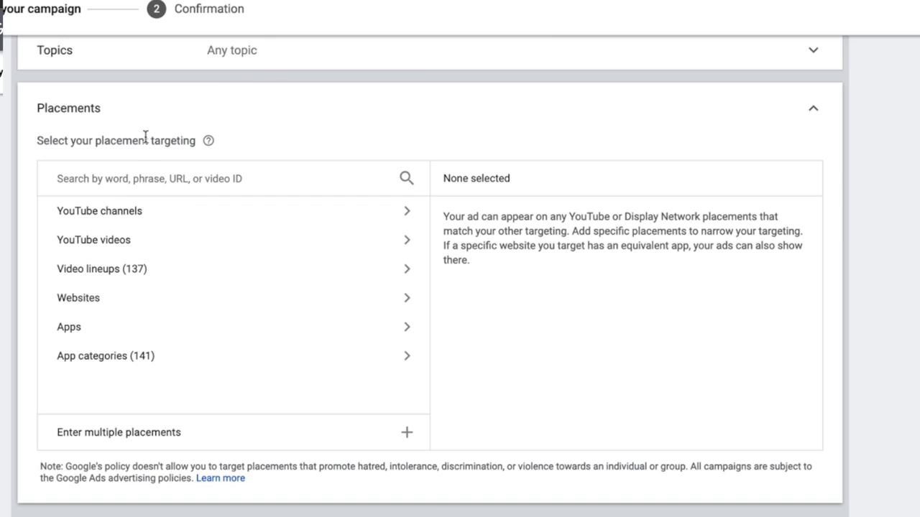
left_click_drag(58, 143, 164, 155)
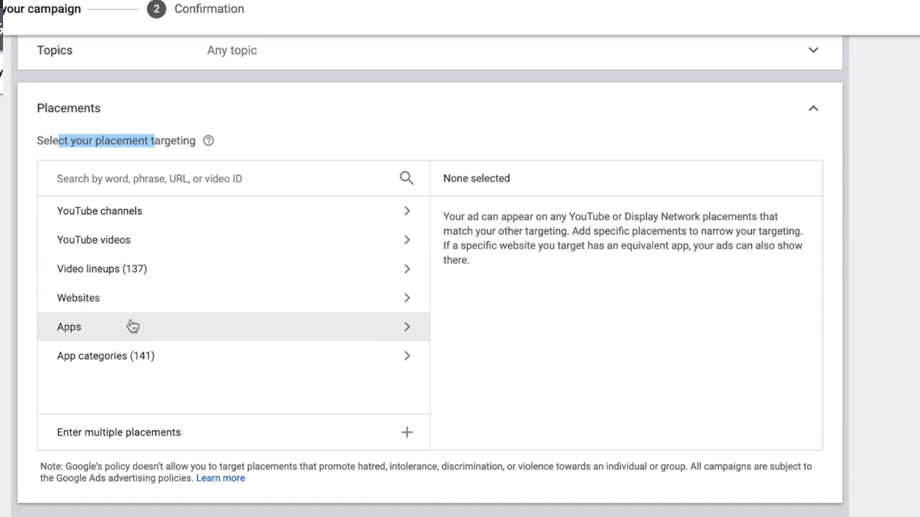
left_click(157, 214)
left_click(217, 179)
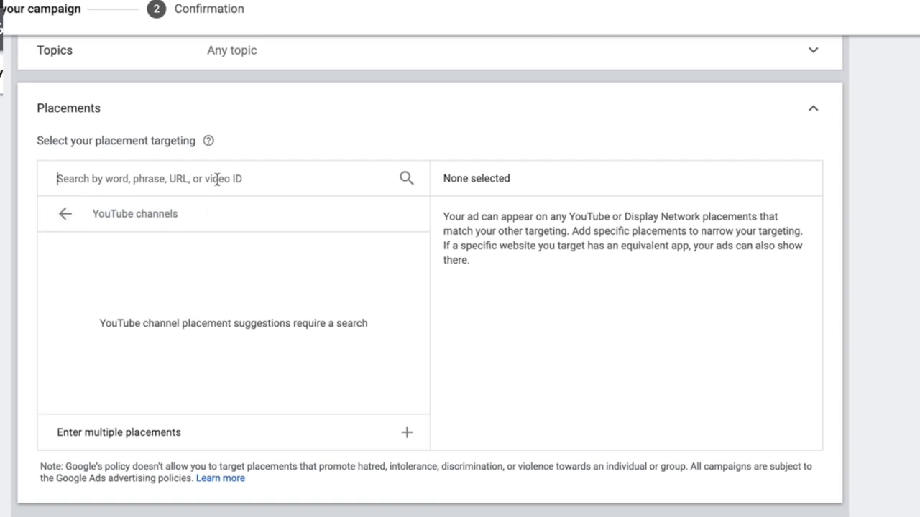
type("darrel wilson")
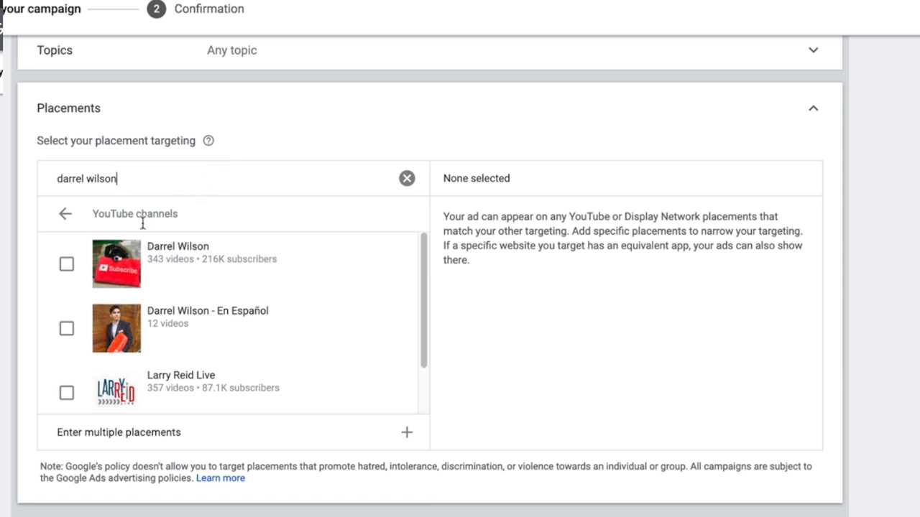
left_click(66, 267)
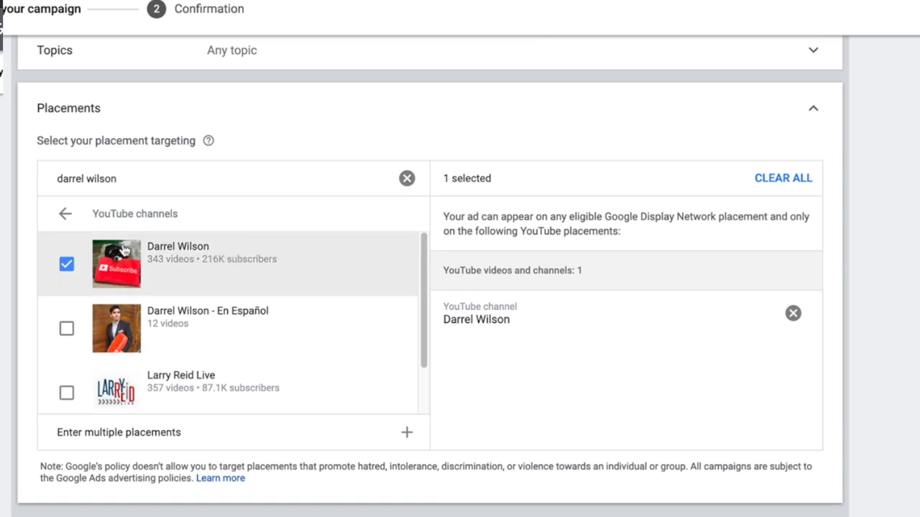
Step: Review the selected audiences, then add the first three YouTube videos found for "darrel wilson" as placements
scroll(145, 354, "up", 10)
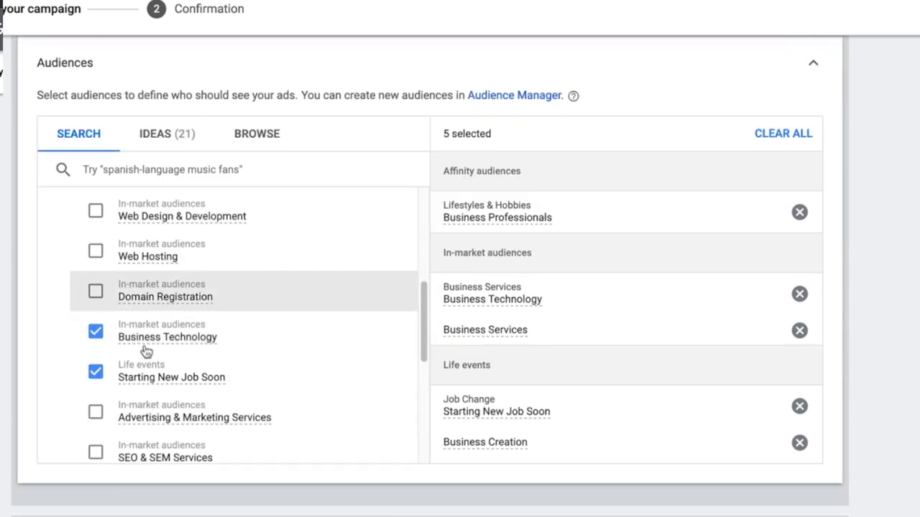
scroll(194, 437, "down", 7)
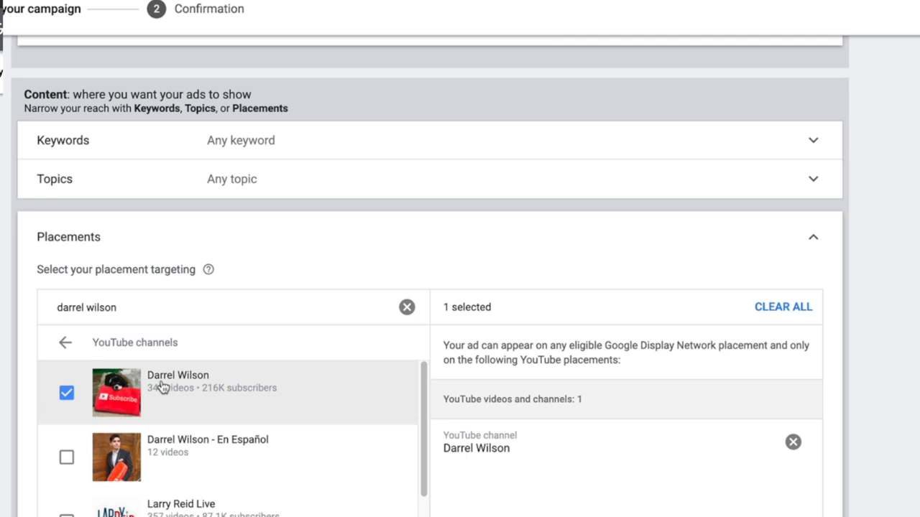
left_click(57, 343)
scroll(183, 376, "down", 1)
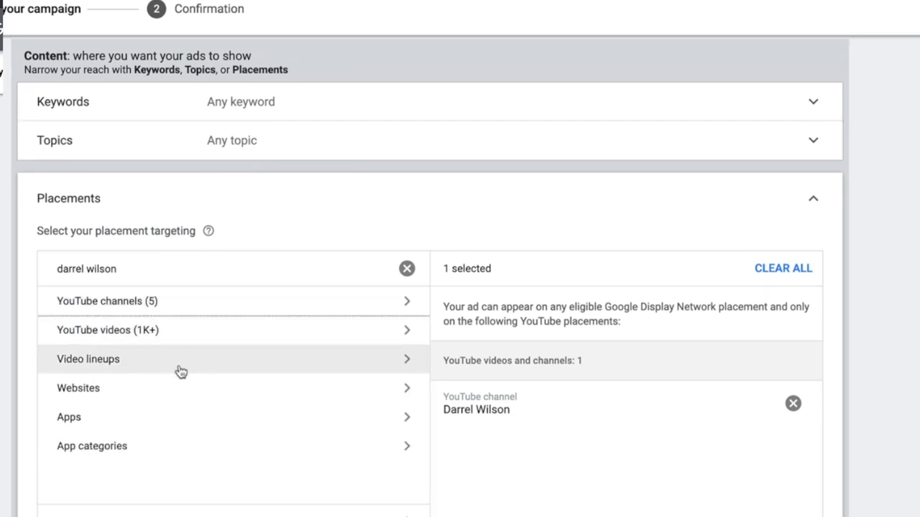
left_click(186, 329)
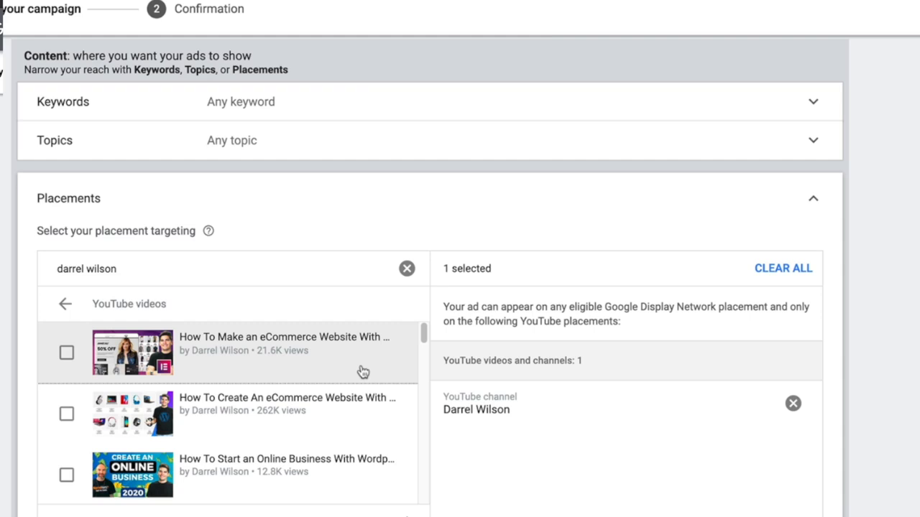
left_click(67, 355)
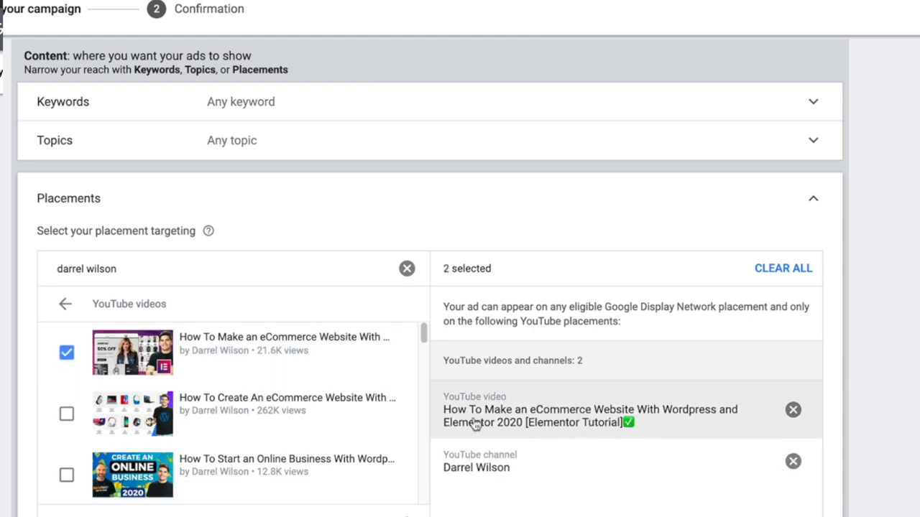
left_click(67, 415)
left_click(66, 475)
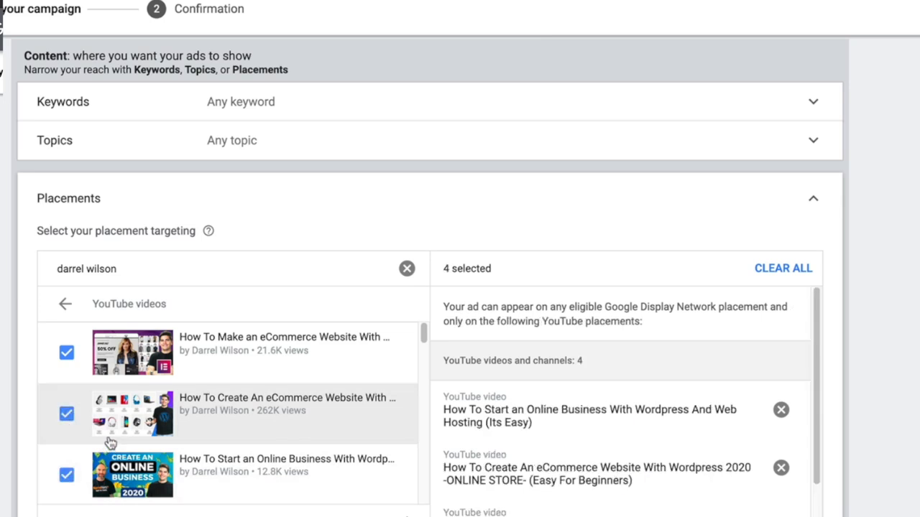
Step: Clear the placement search, look through the available video lineups, and return to the placement categories
left_click(407, 268)
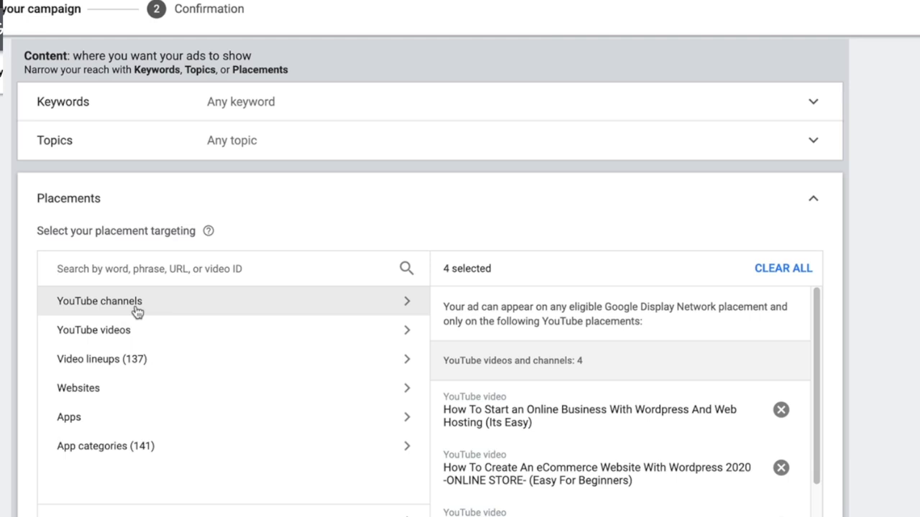
left_click(212, 357)
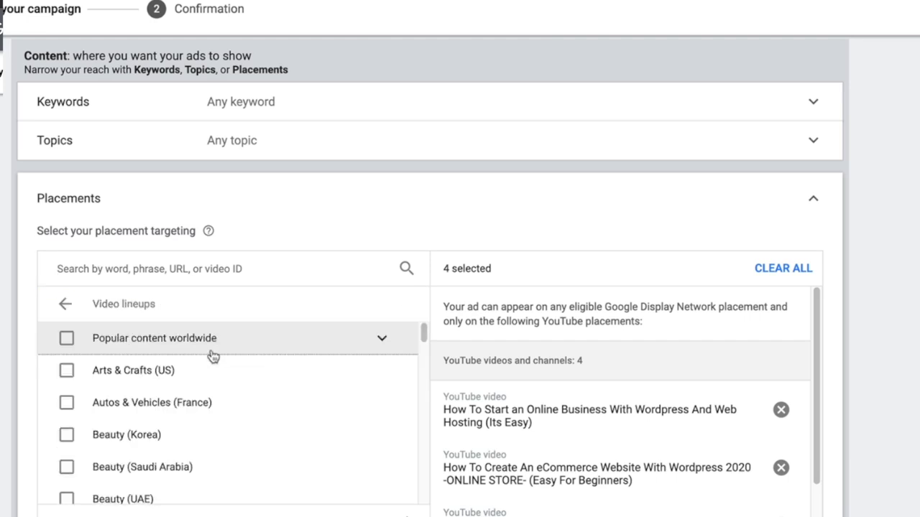
scroll(222, 390, "down", 3)
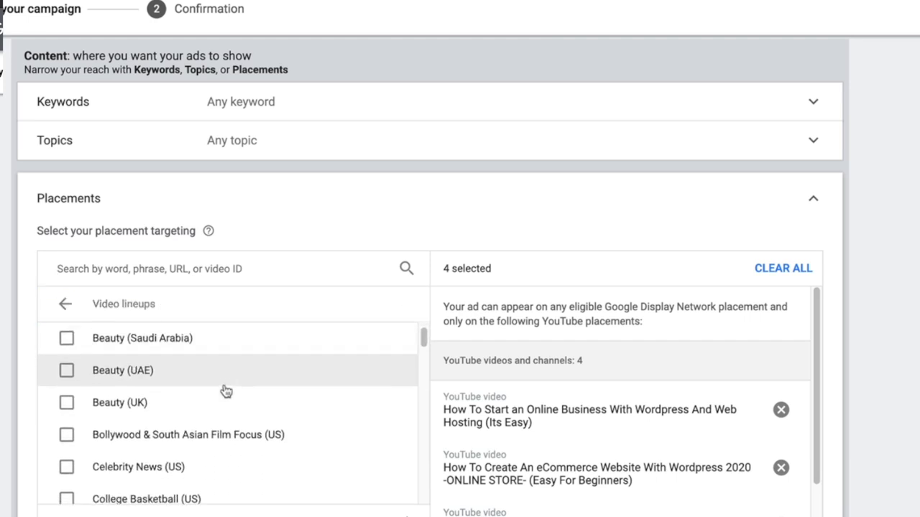
scroll(225, 390, "down", 5)
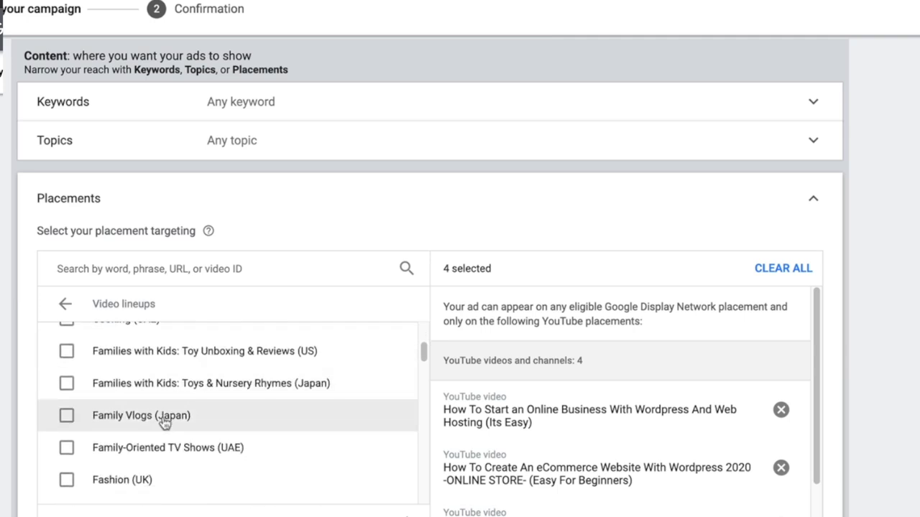
scroll(151, 453, "up", 8)
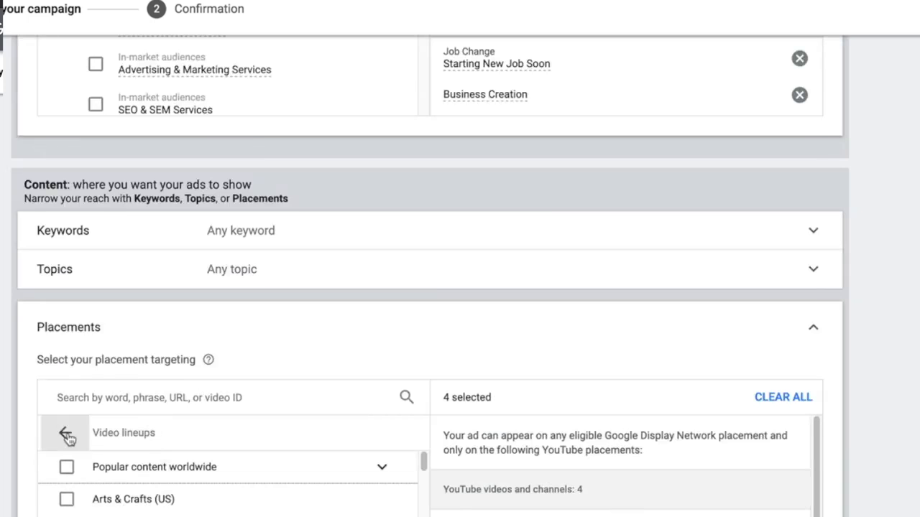
left_click(66, 436)
scroll(12, 411, "down", 2)
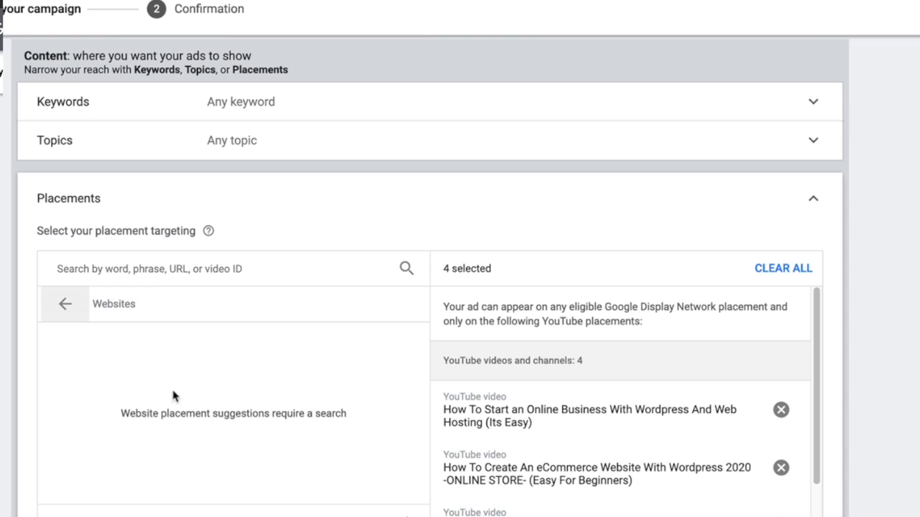
left_click(211, 269)
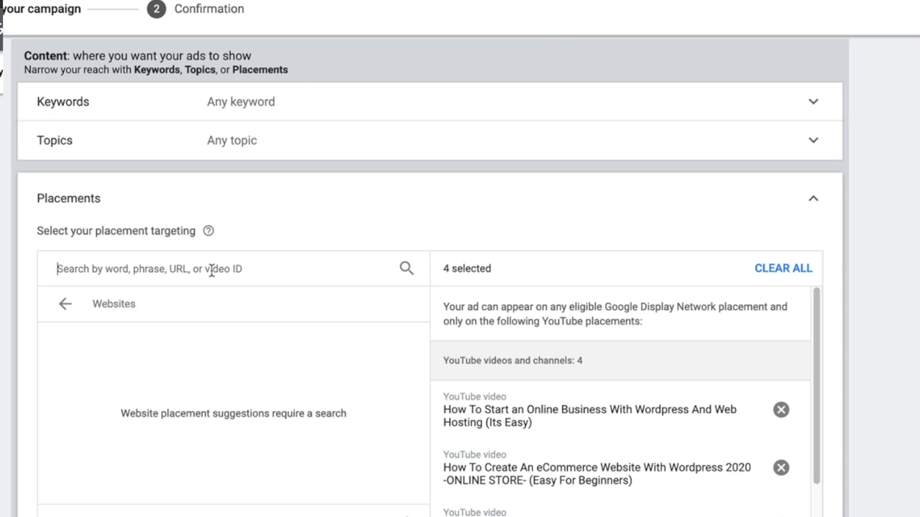
type("www.da")
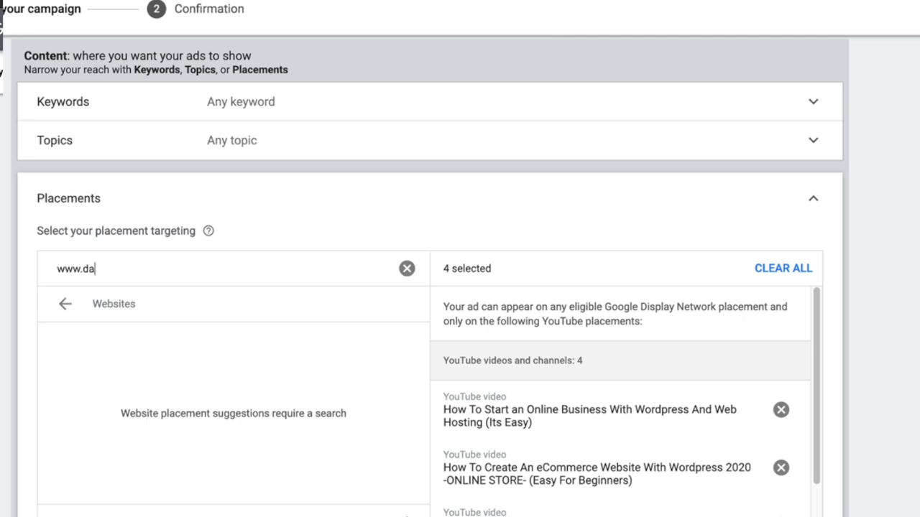
type("rrekwuksib")
key("BackSpace")
key("BackSpace")
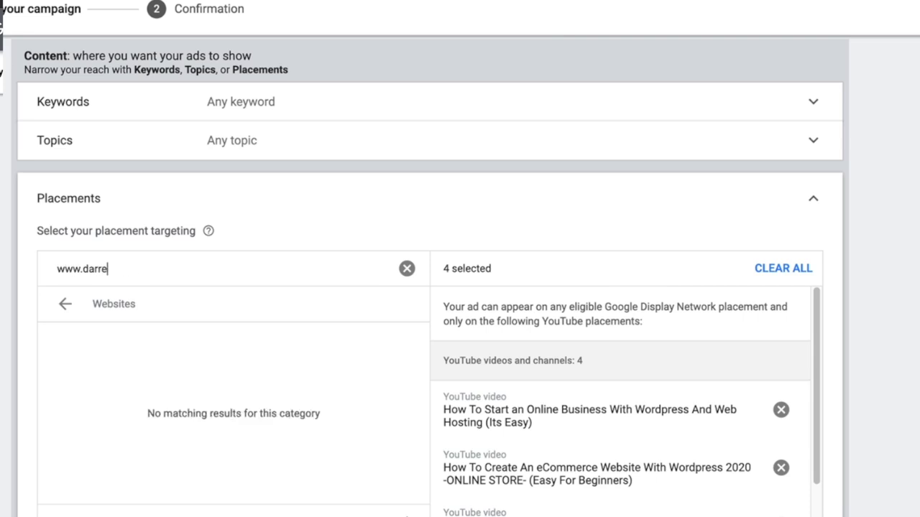
type("lwilson.com")
scroll(459, 288, "down", 1)
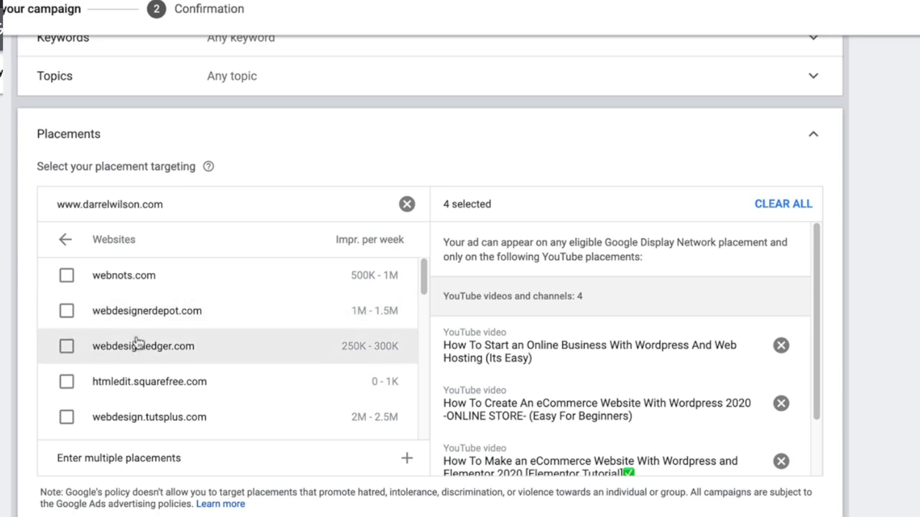
Step: Look through the suggested websites and add webdesignerdepot.com, webdesign.tutsplus.com and htmlcolorcodes.com as placements
scroll(136, 339, "down", 1)
scroll(137, 340, "down", 3)
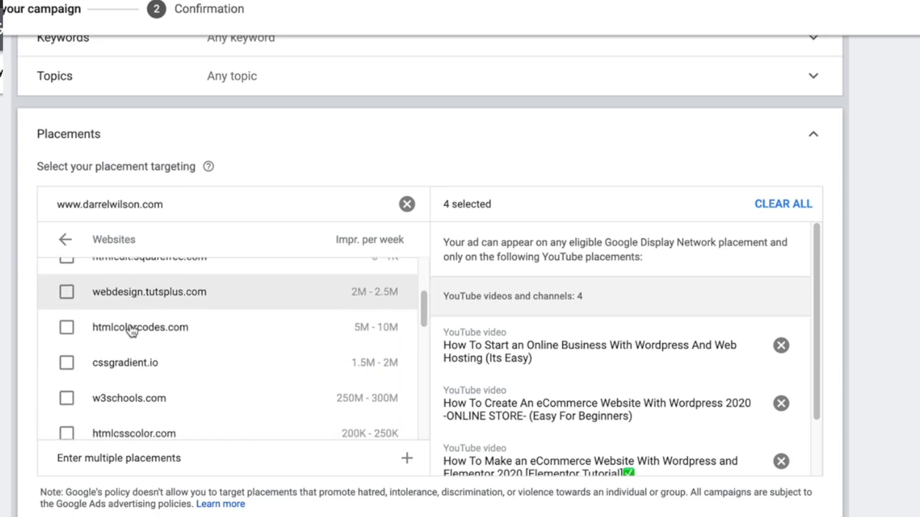
scroll(131, 329, "down", 3)
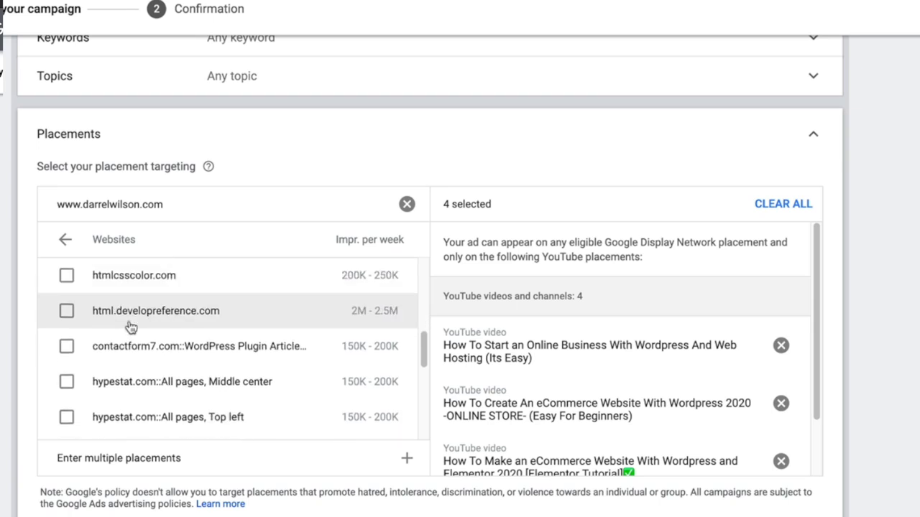
scroll(133, 333, "up", 5)
scroll(134, 333, "up", 4)
scroll(93, 331, "down", 4)
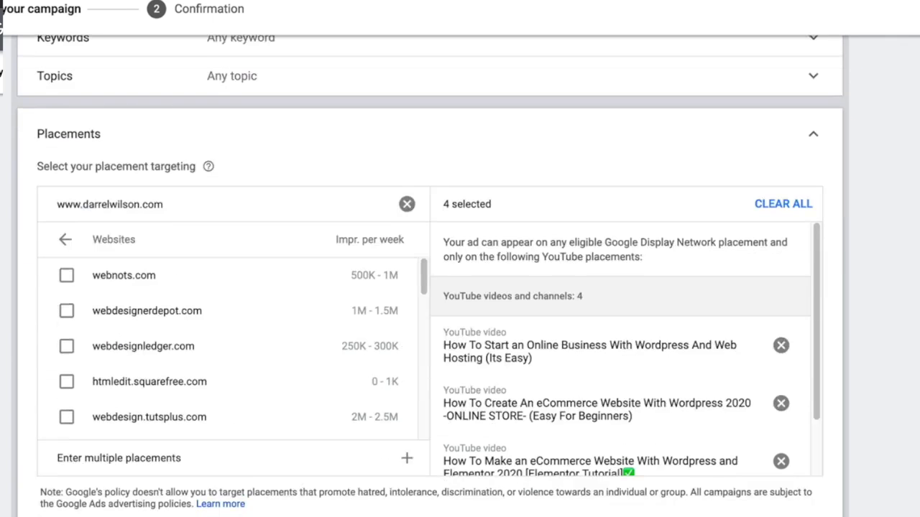
left_click(66, 313)
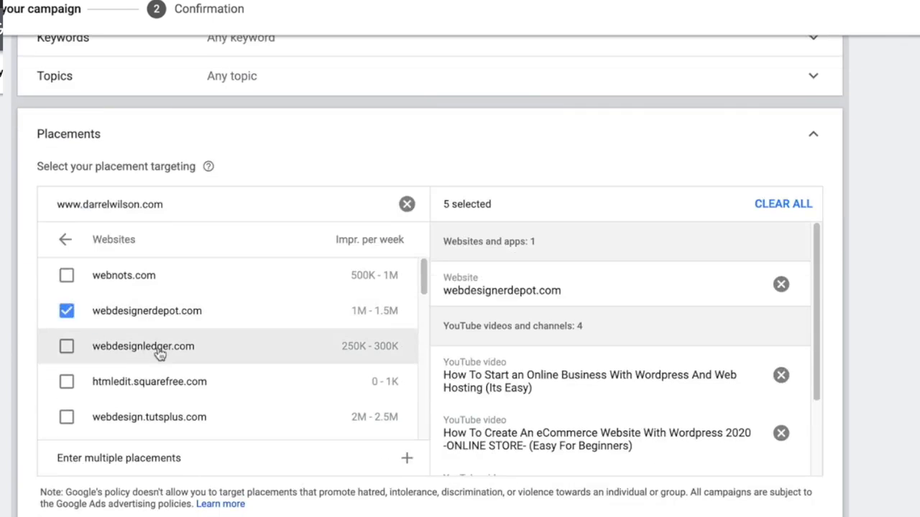
scroll(90, 347, "down", 2)
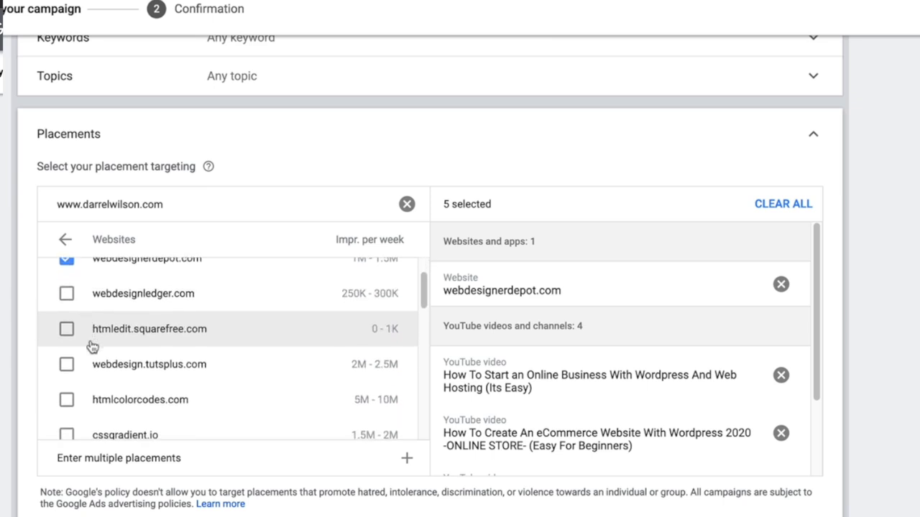
scroll(92, 347, "down", 1)
left_click(66, 340)
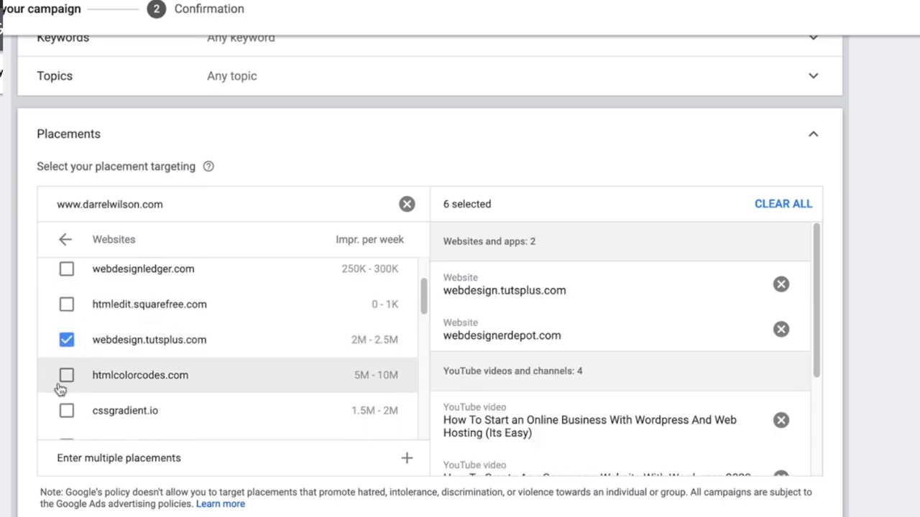
left_click(65, 379)
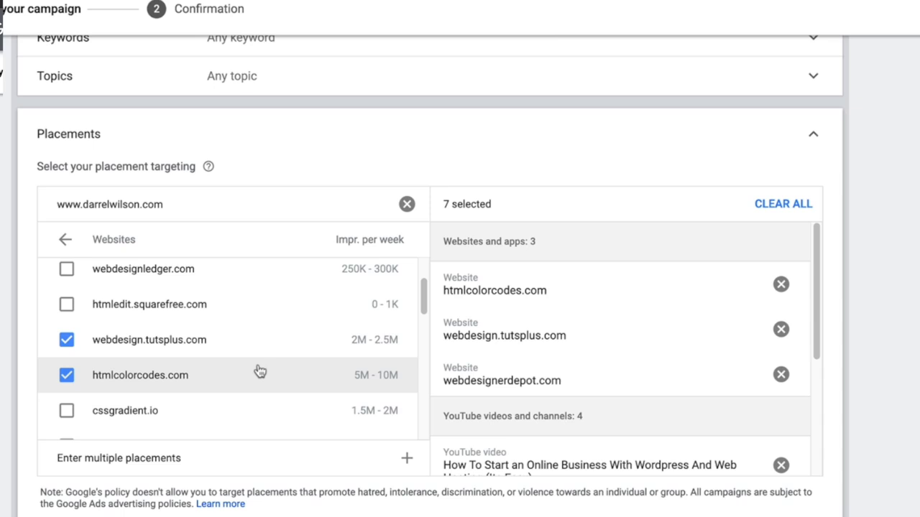
Step: Clear the website search, then remove all selected placements from the placement targeting
scroll(177, 366, "up", 3)
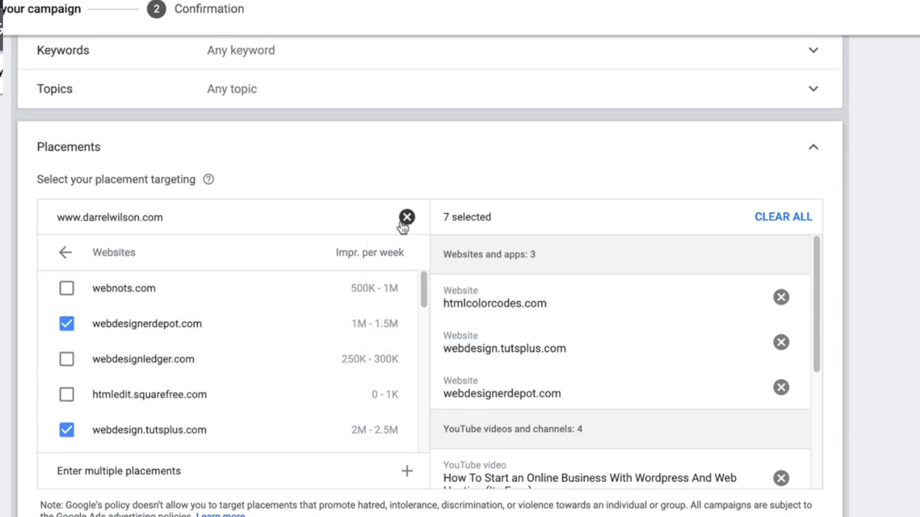
left_click(407, 218)
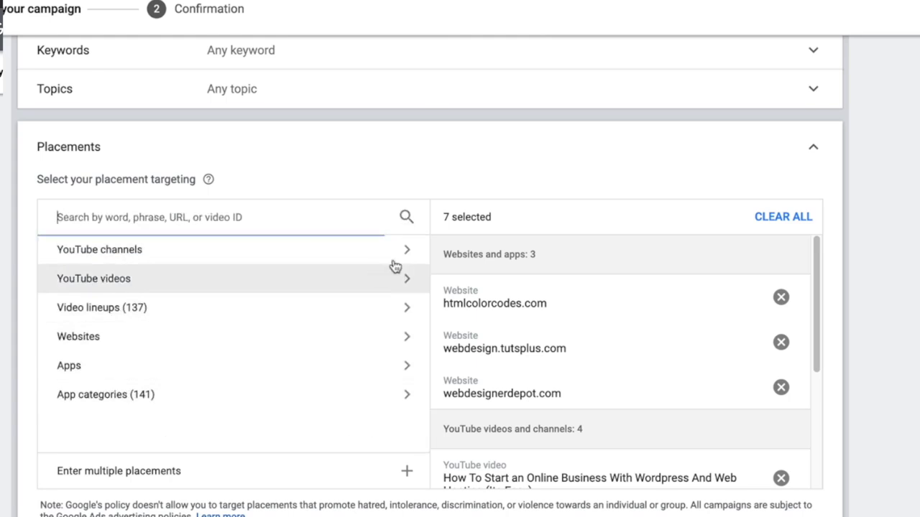
left_click(812, 152)
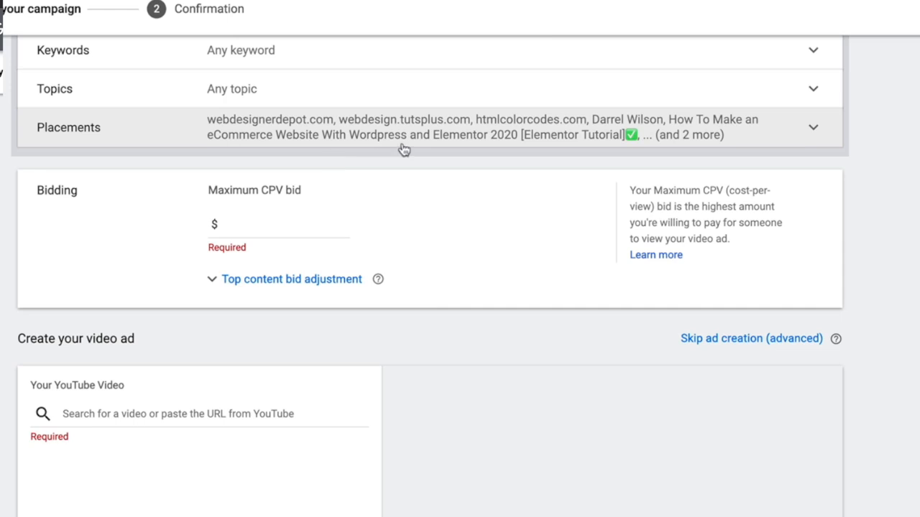
left_click(405, 148)
left_click(782, 217)
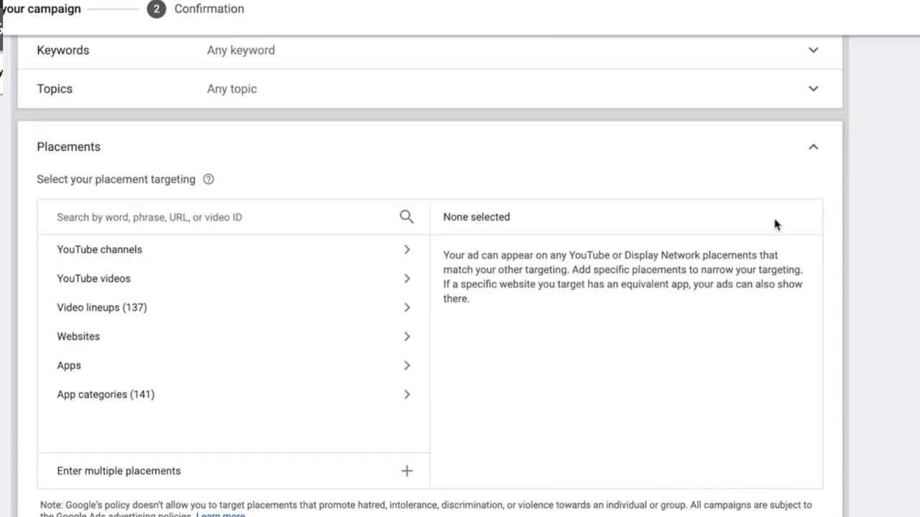
Step: Review the ad group's demographic targeting and the selected audiences, including the Business Technology and Starting New Job Soon entries
scroll(276, 379, "up", 2)
scroll(276, 378, "up", 8)
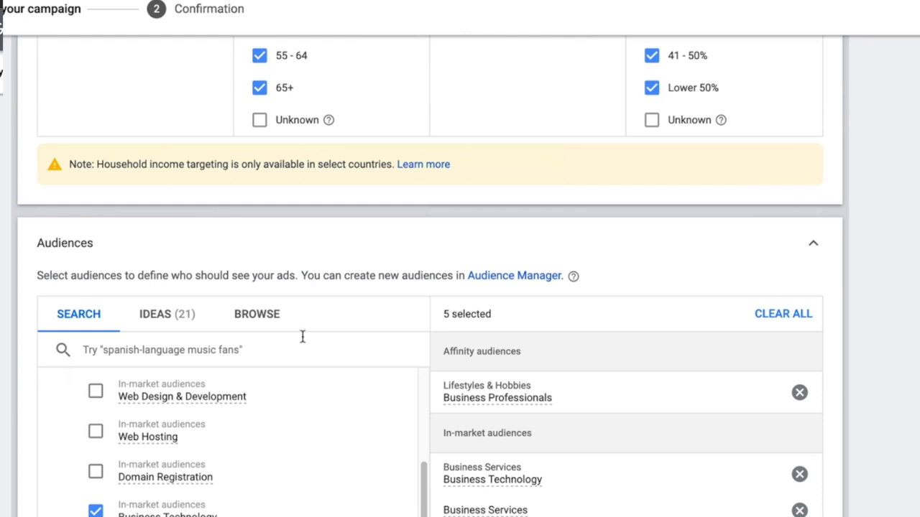
scroll(85, 345, "up", 6)
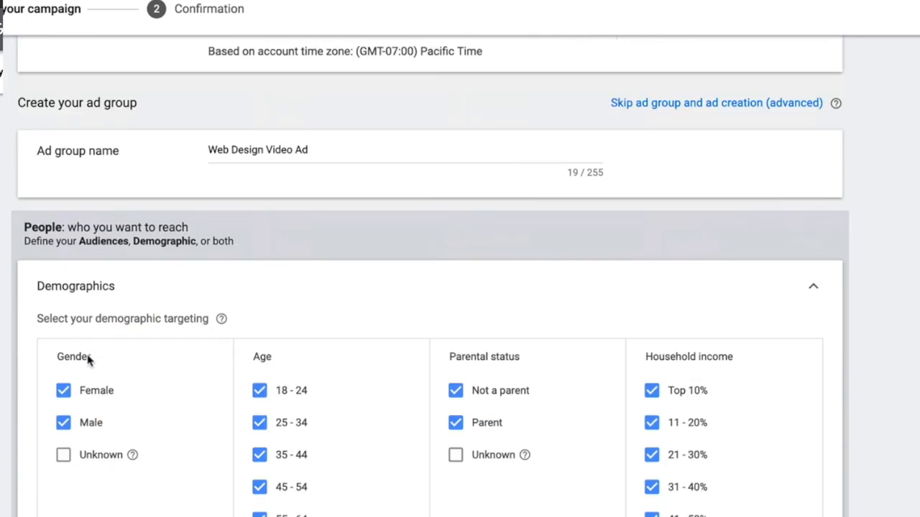
scroll(86, 323, "down", 8)
scroll(90, 363, "down", 1)
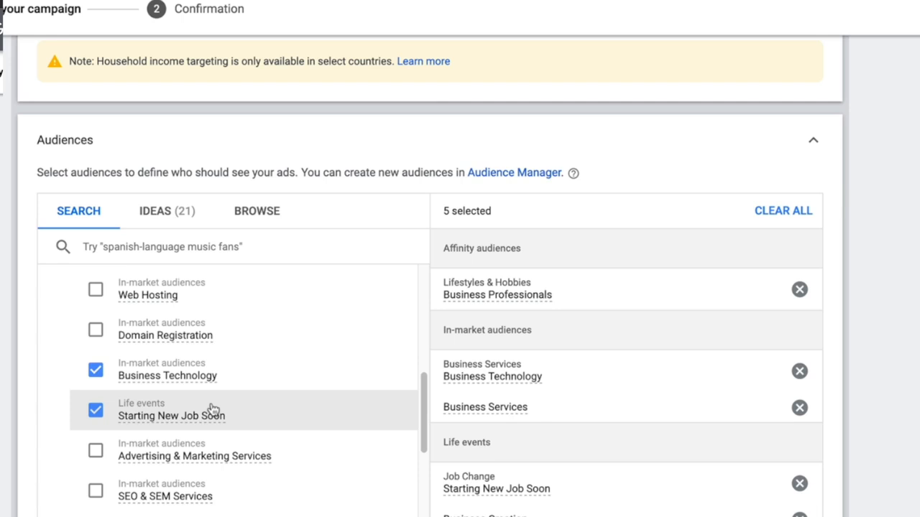
scroll(213, 409, "down", 1)
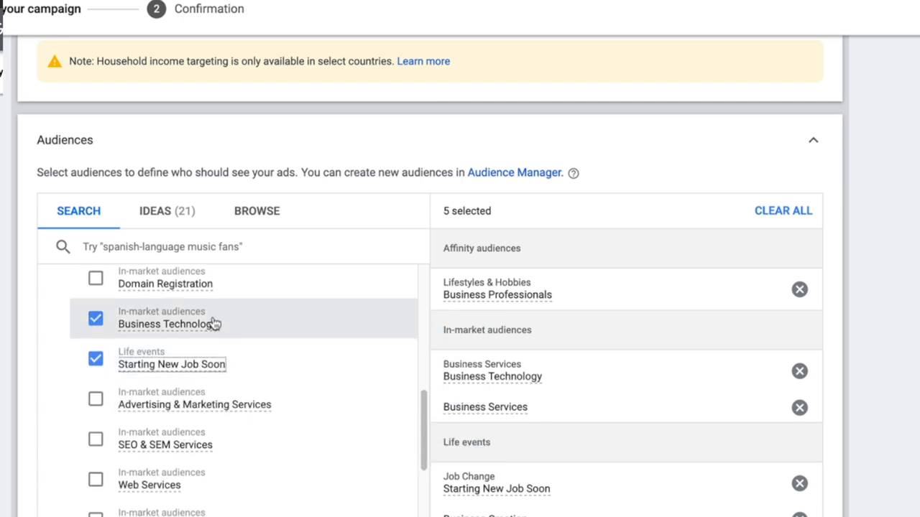
mouse_move(214, 324)
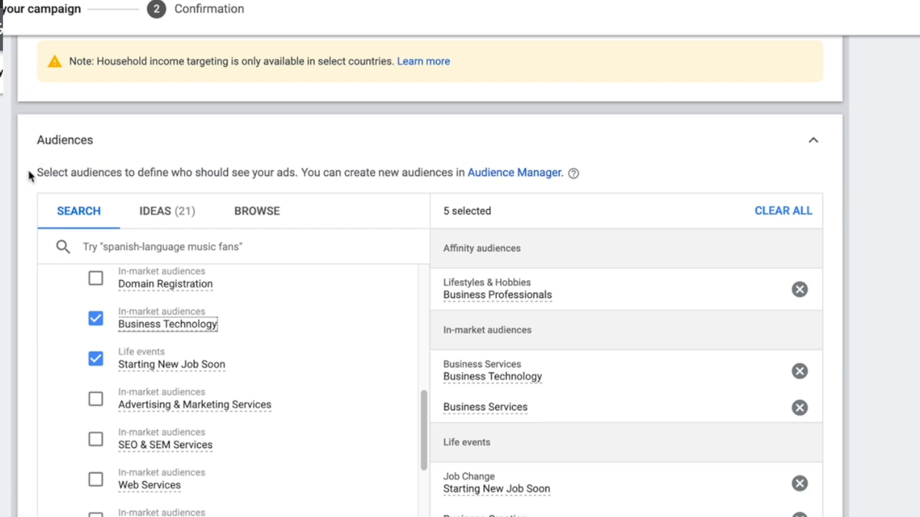
Step: Go to the ad group's bidding and open the maximum CPV bid amount for editing
scroll(47, 251, "down", 2)
scroll(48, 251, "down", 3)
scroll(3, 282, "down", 2)
scroll(3, 282, "down", 6)
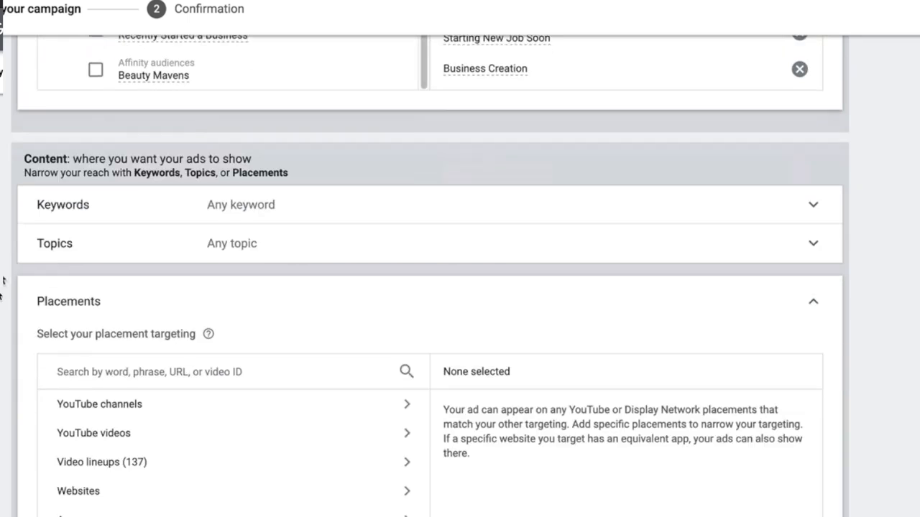
scroll(3, 282, "down", 3)
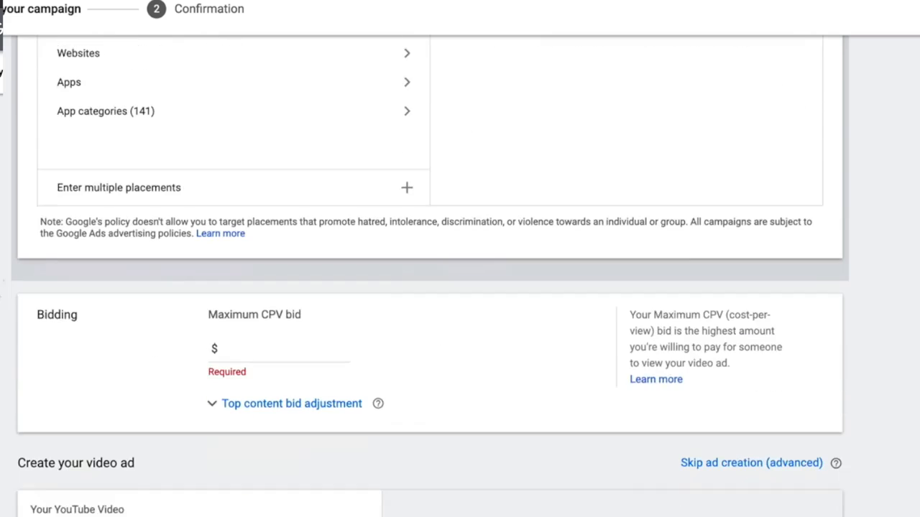
left_click(287, 291)
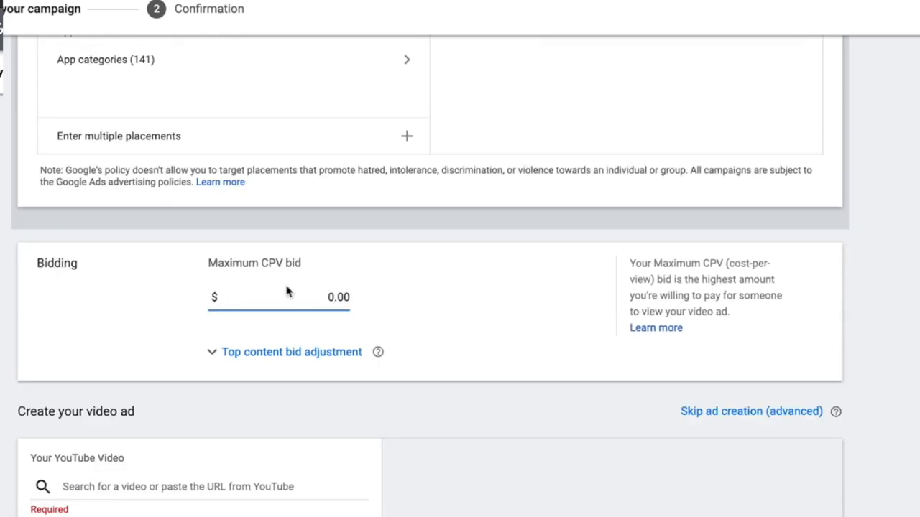
double_click(336, 298)
key("Right")
Step: Open the "[MASSIVE] NEW DIVI Theme Sticky Options" video on YouTube and paste its link as the video for the ad
scroll(424, 386, "down", 4)
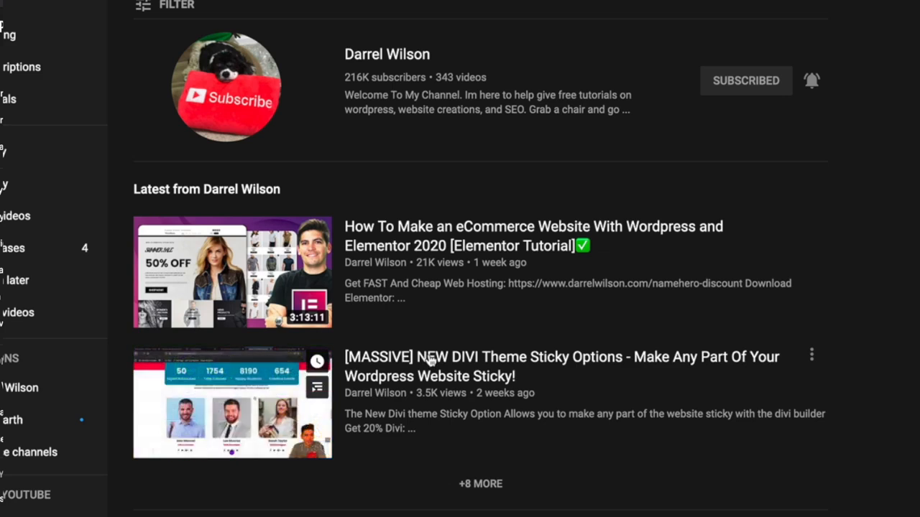
left_click(454, 373)
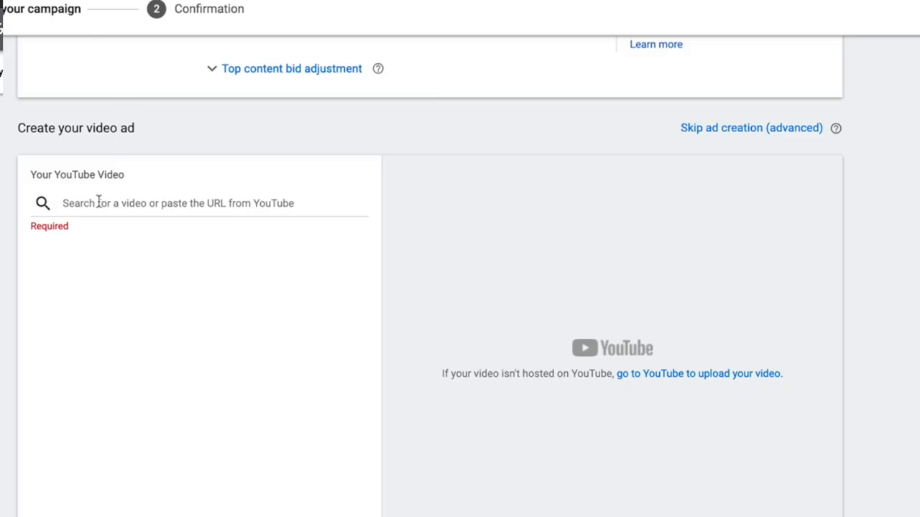
right_click(98, 202)
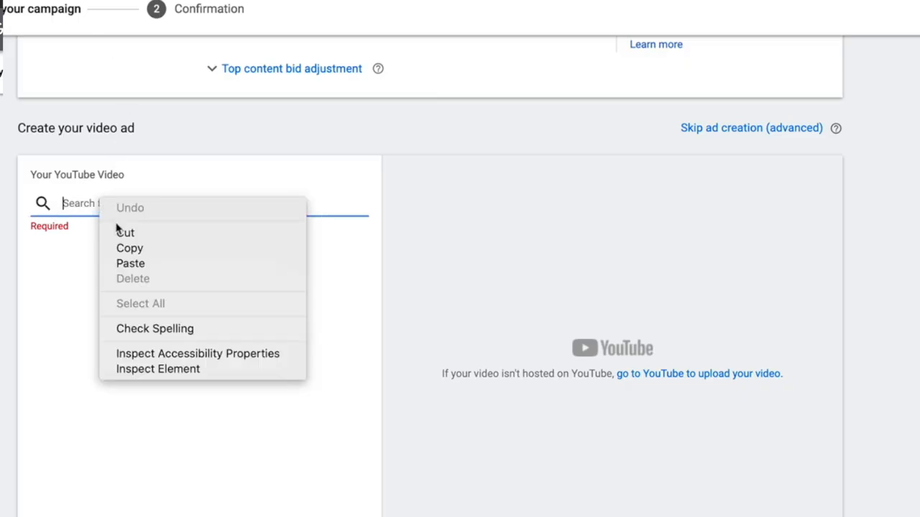
left_click(127, 263)
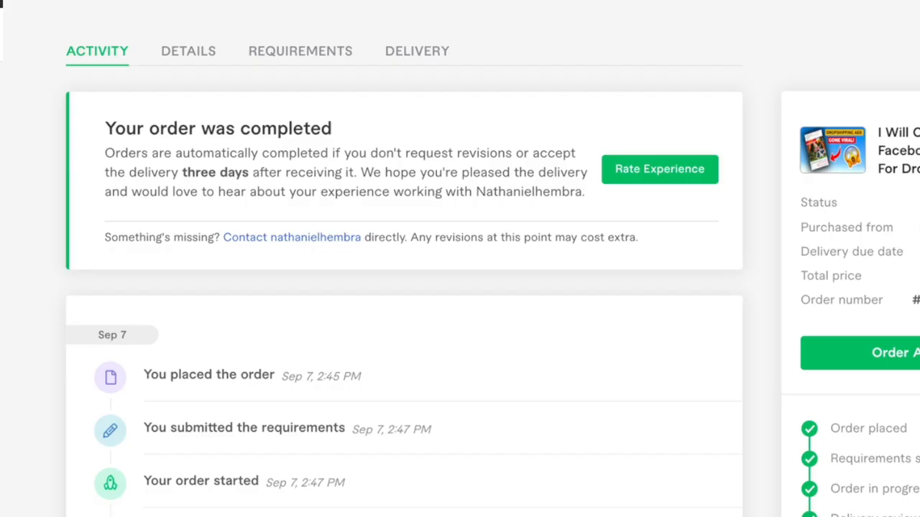
Step: Switch to the completed Fiverr order, review its activity and attachments, and play the delivered 1_tass03.mp4 video
scroll(539, 384, "down", 8)
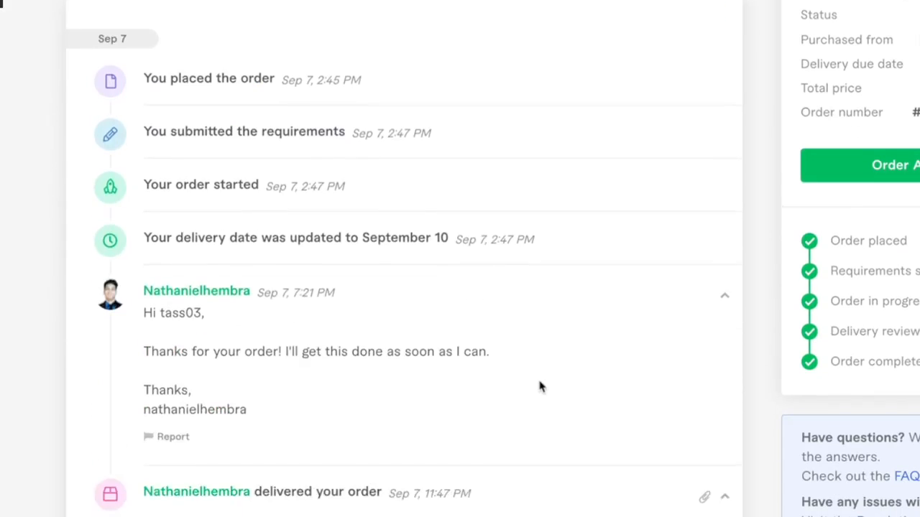
scroll(539, 381, "down", 5)
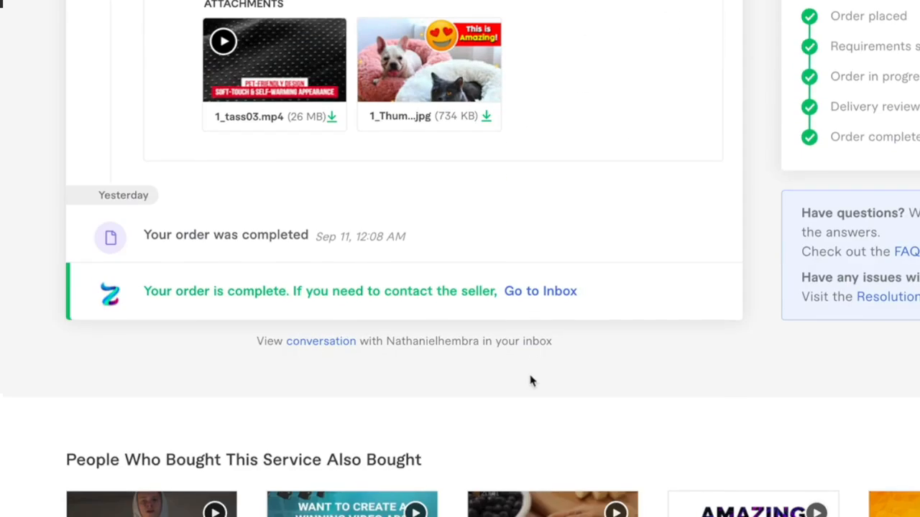
scroll(437, 232, "up", 2)
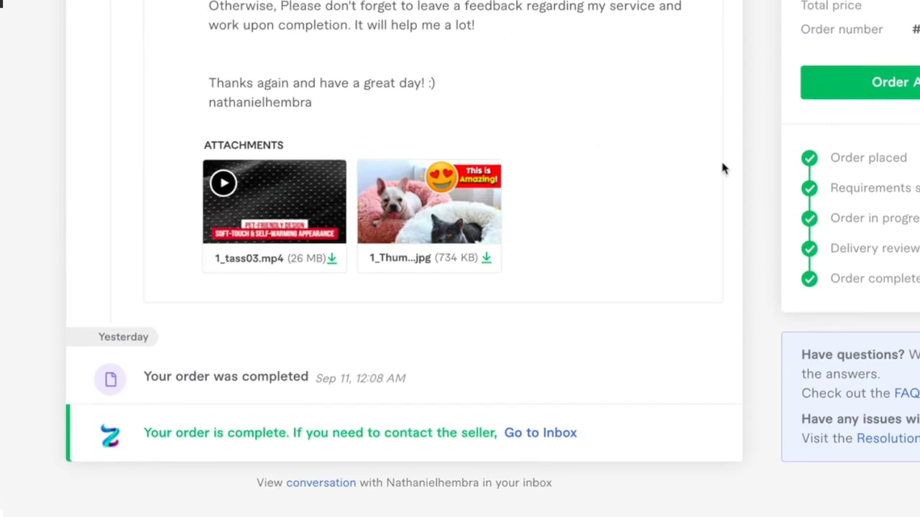
left_click(224, 184)
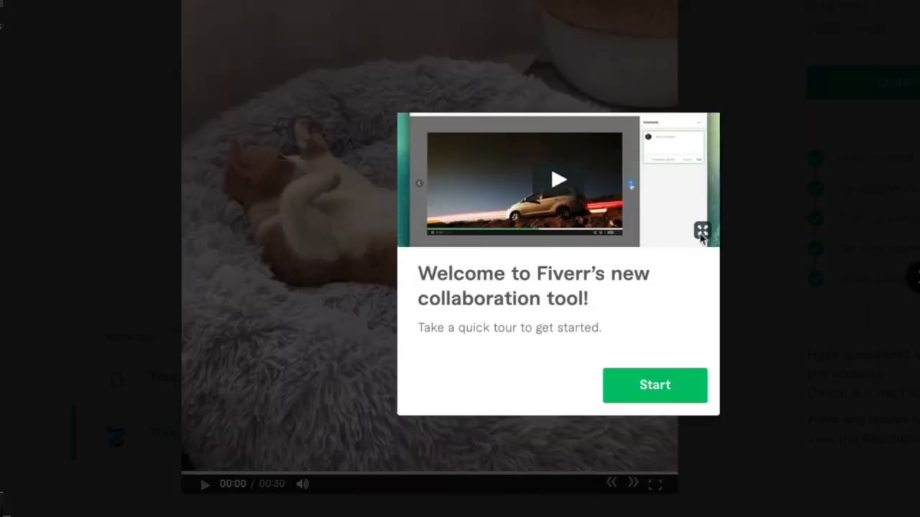
left_click(656, 385)
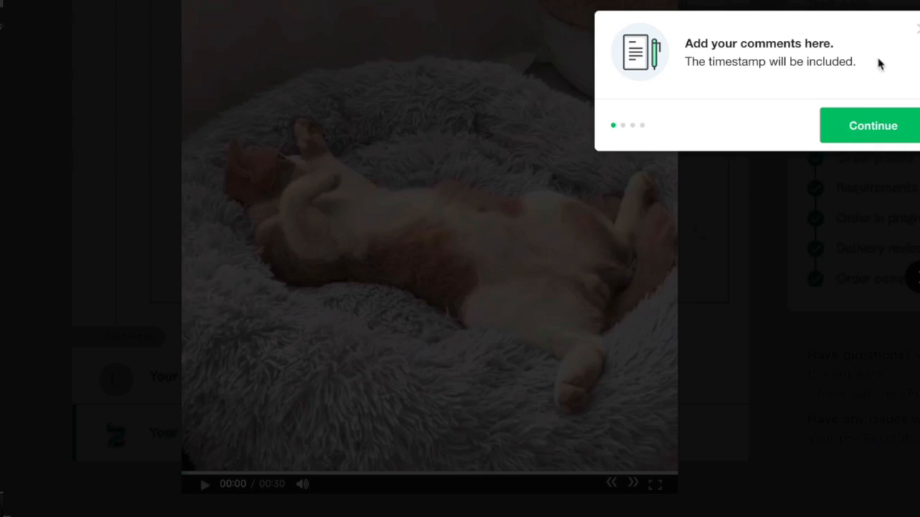
left_click(916, 30)
left_click(205, 484)
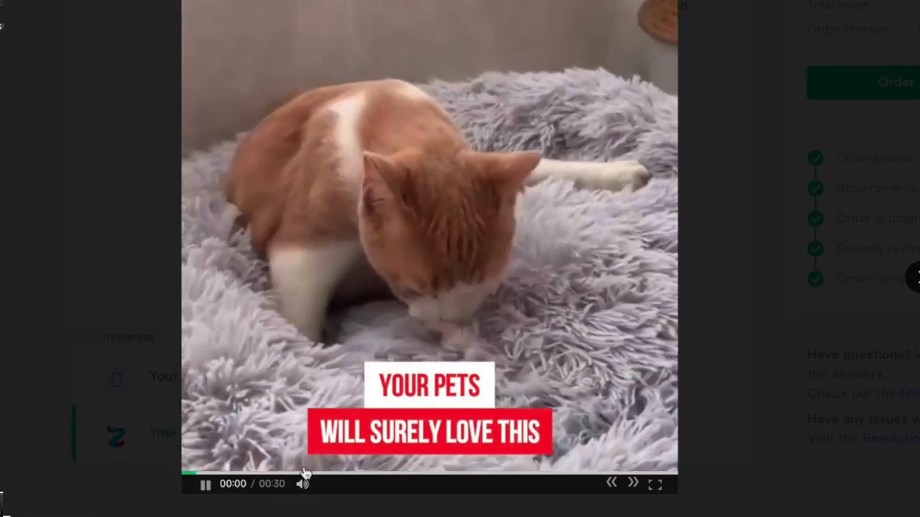
left_click(303, 473)
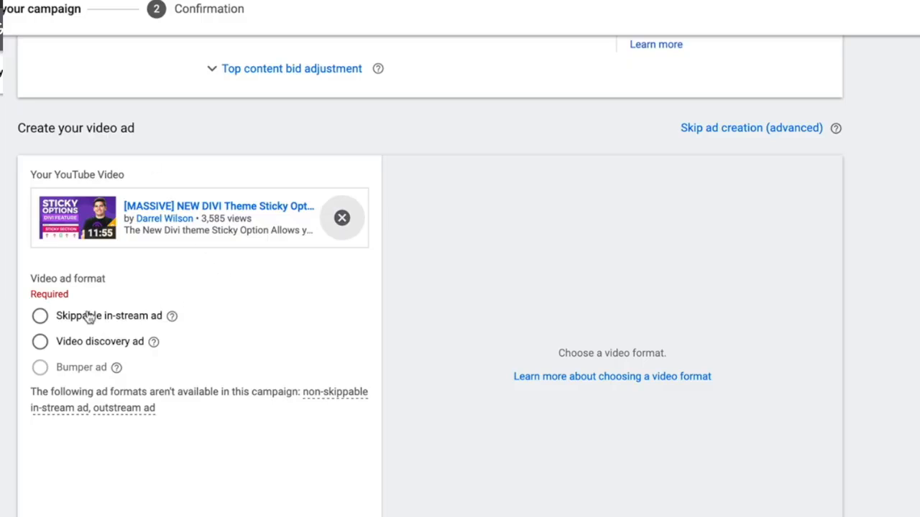
Step: Preview the video ad in the skippable in-stream format and in the video discovery format
scroll(82, 327, "down", 1)
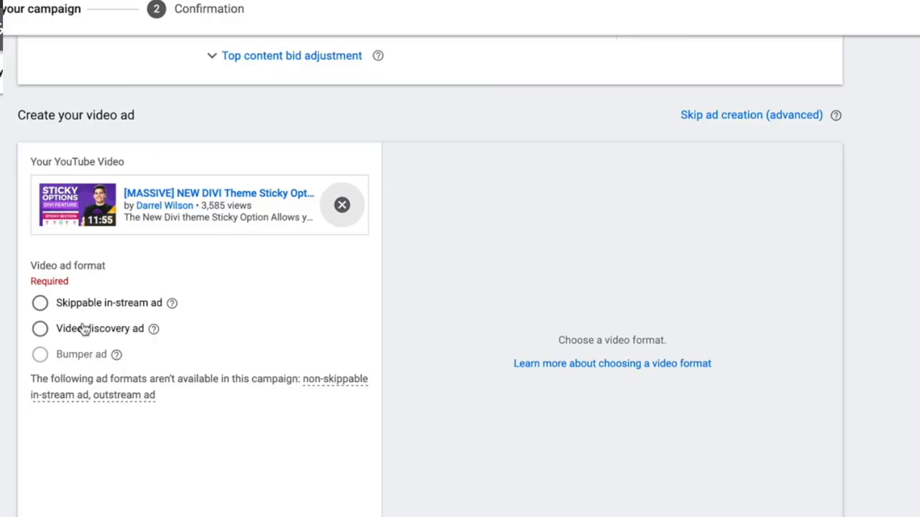
left_click(94, 286)
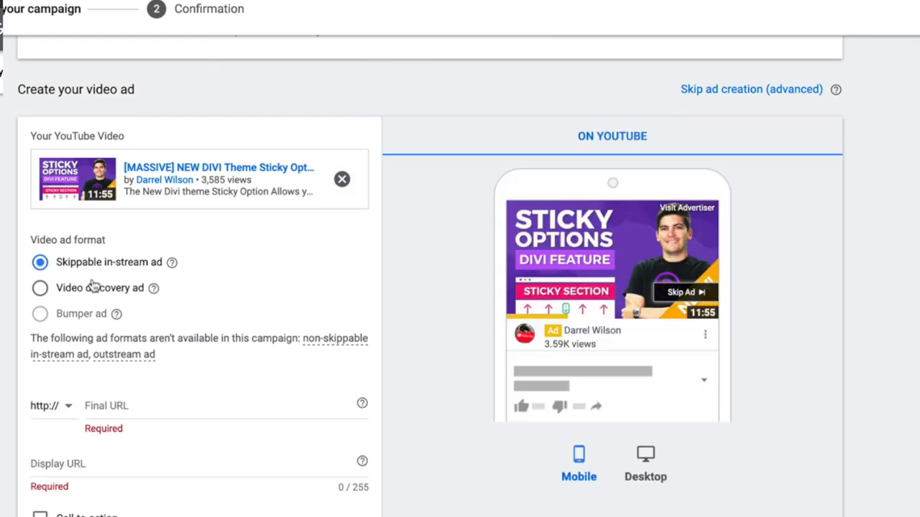
left_click(99, 290)
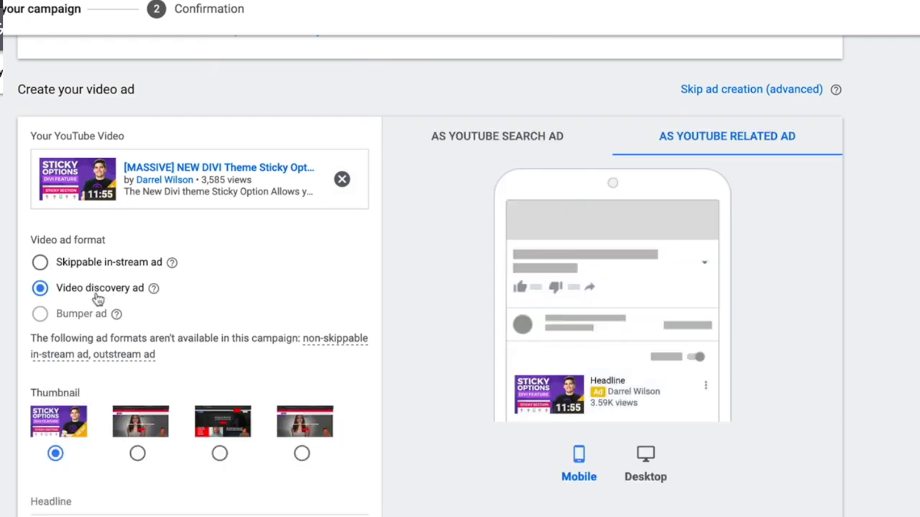
left_click(101, 266)
scroll(228, 324, "down", 1)
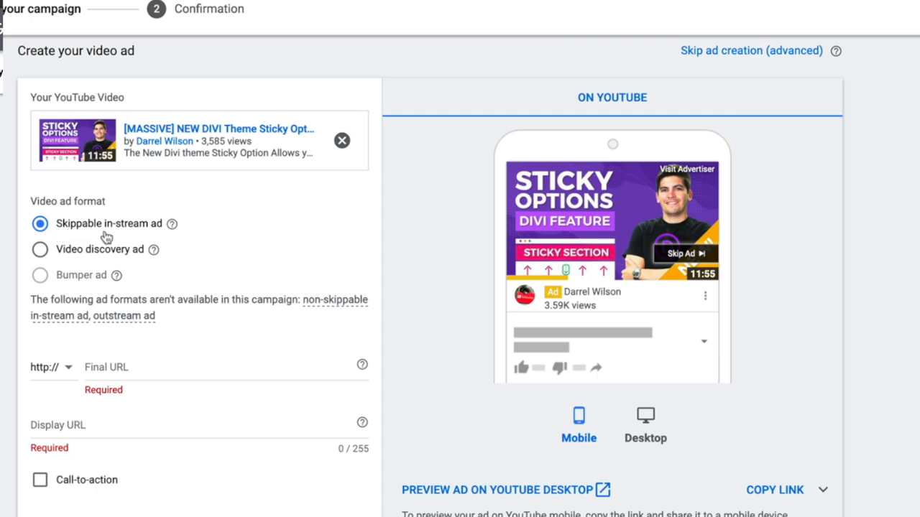
Step: Preview the video discovery format as a YouTube related ad on mobile and desktop, and as a YouTube search ad
left_click(96, 253)
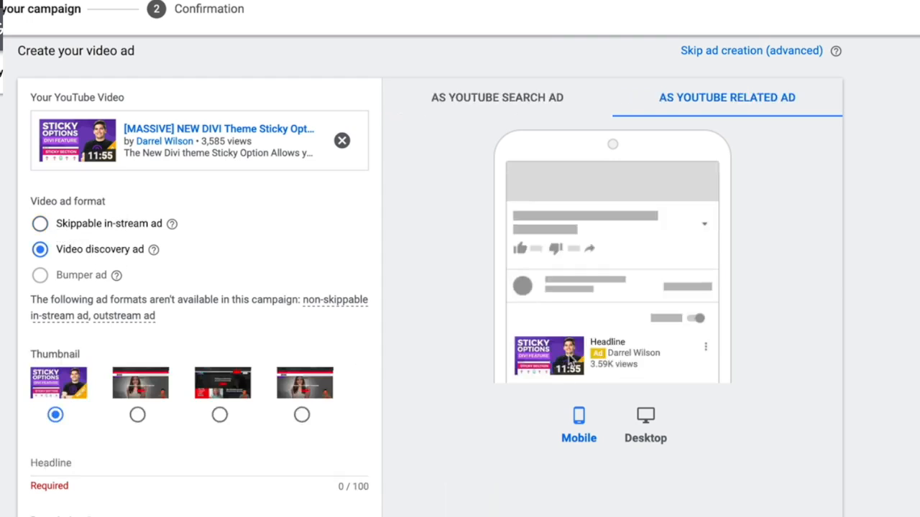
left_click(654, 431)
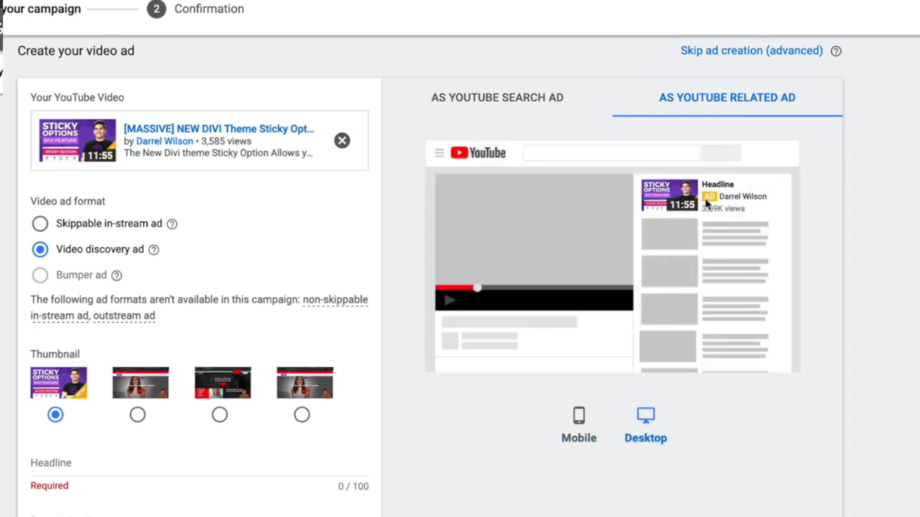
left_click(579, 430)
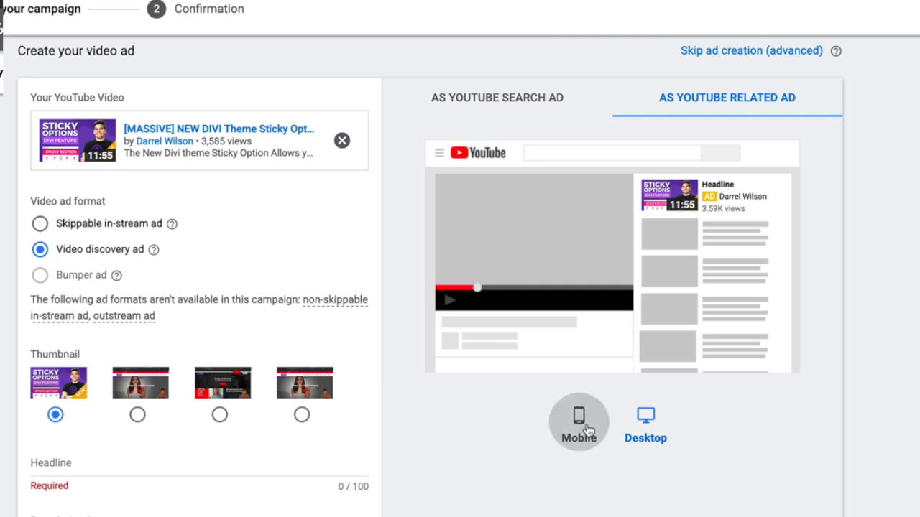
left_click(646, 431)
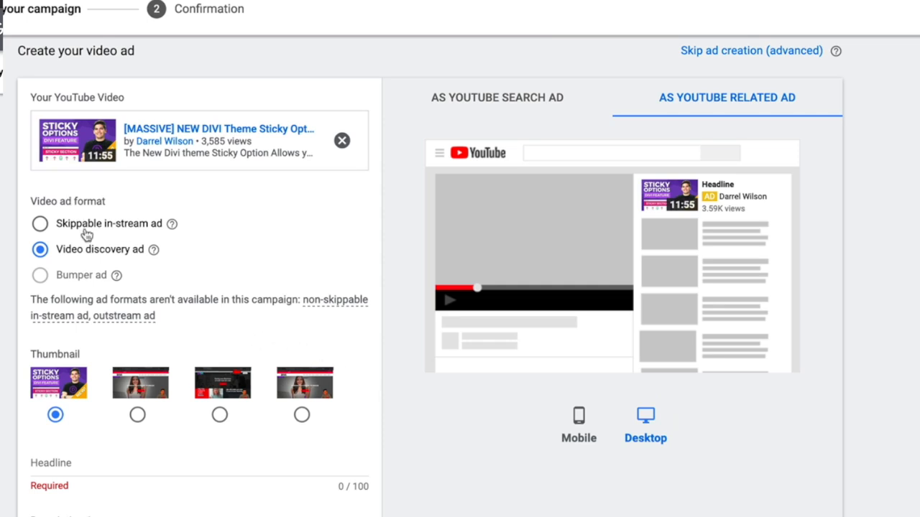
left_click(495, 102)
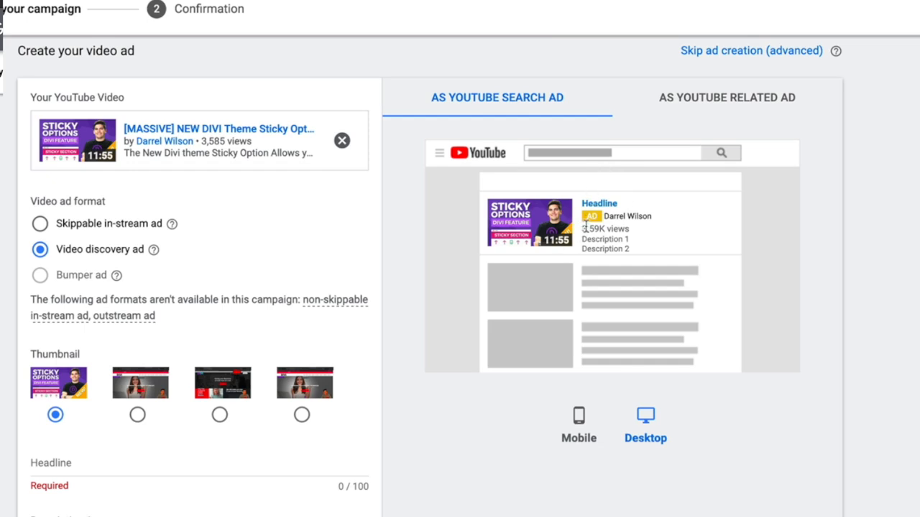
left_click(39, 225)
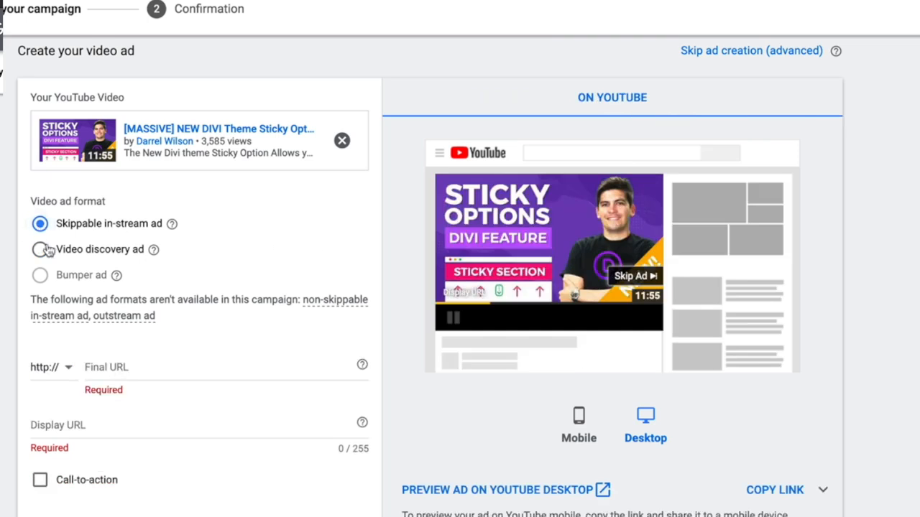
left_click(173, 370)
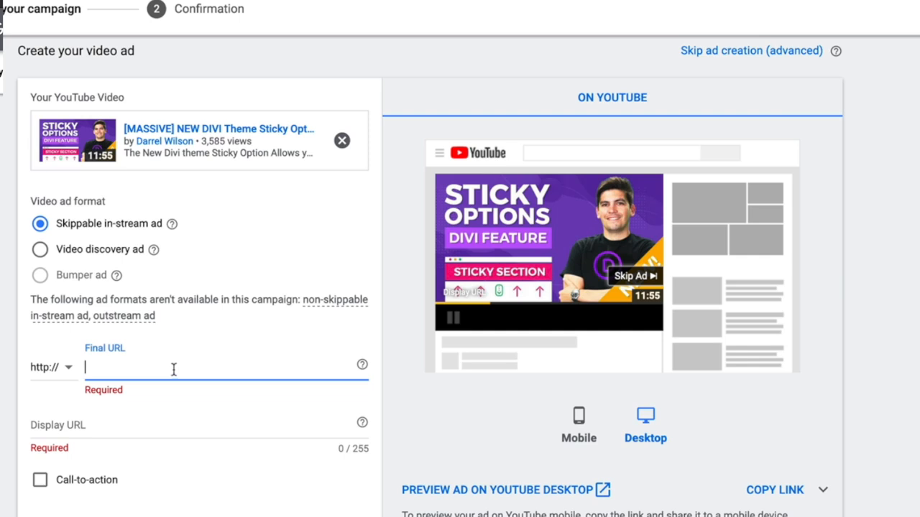
right_click(173, 370)
left_click(218, 432)
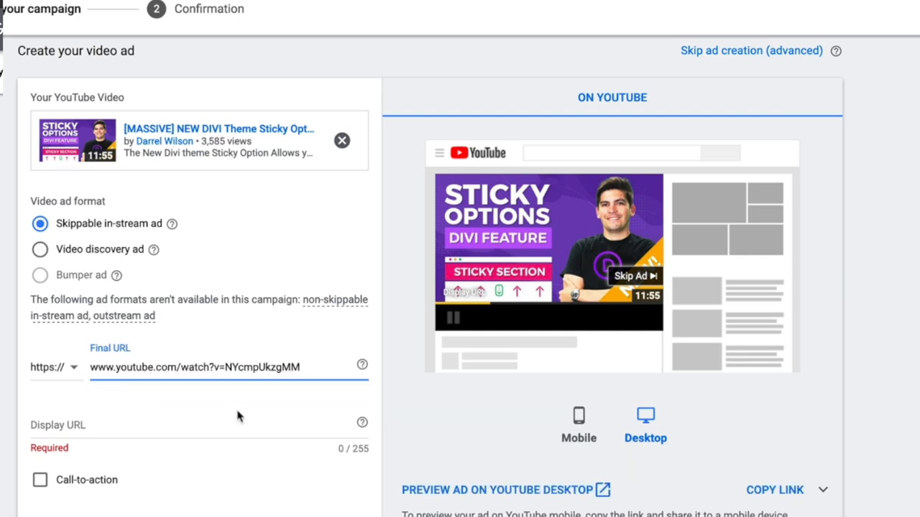
key("Tab")
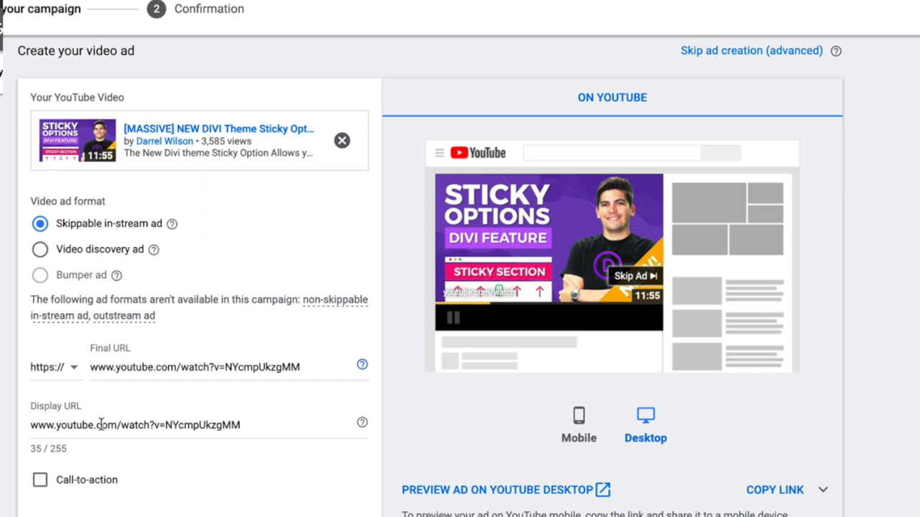
left_click_drag(101, 425, 341, 443)
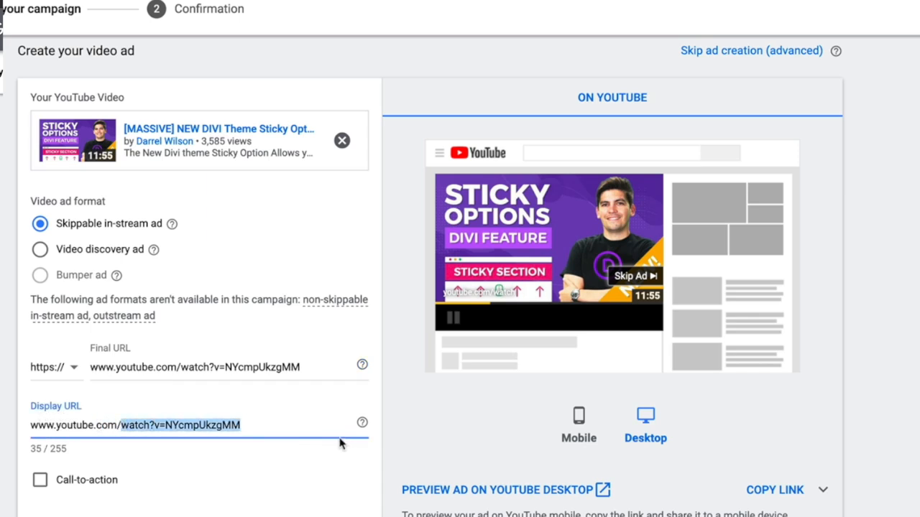
type("create-a")
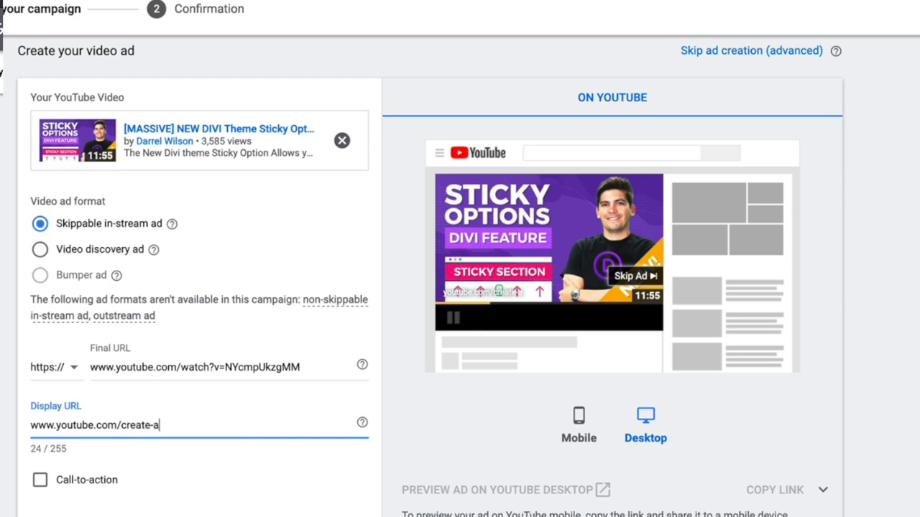
type("-website")
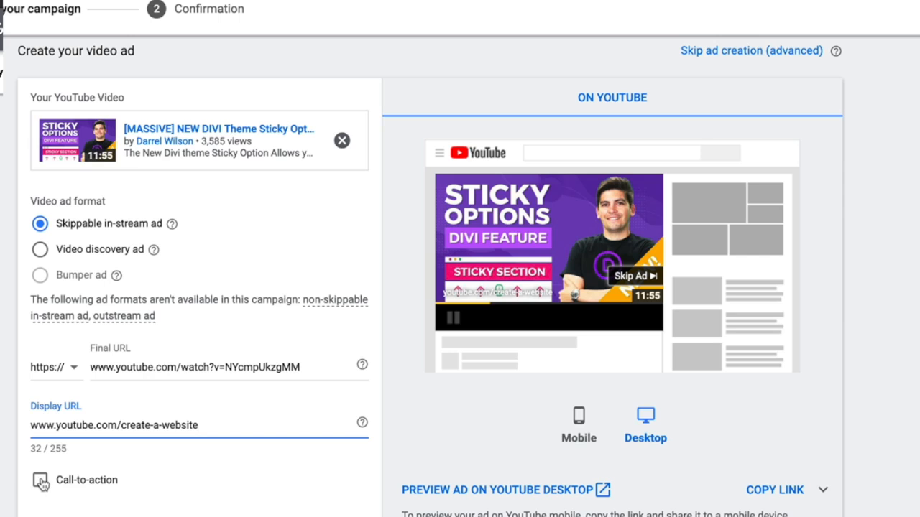
Step: Preview how a call-to-action appears on the in-stream ad, and leave the option off
left_click(40, 481)
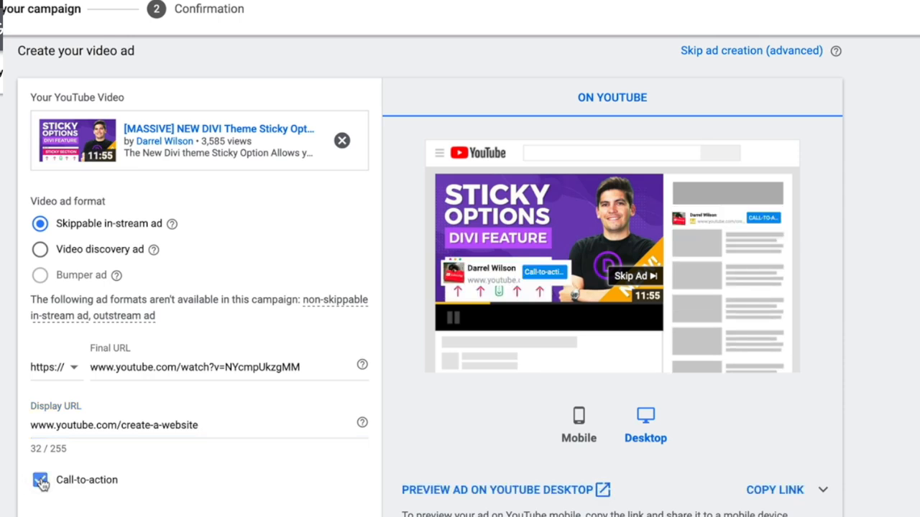
scroll(41, 477, "down", 2)
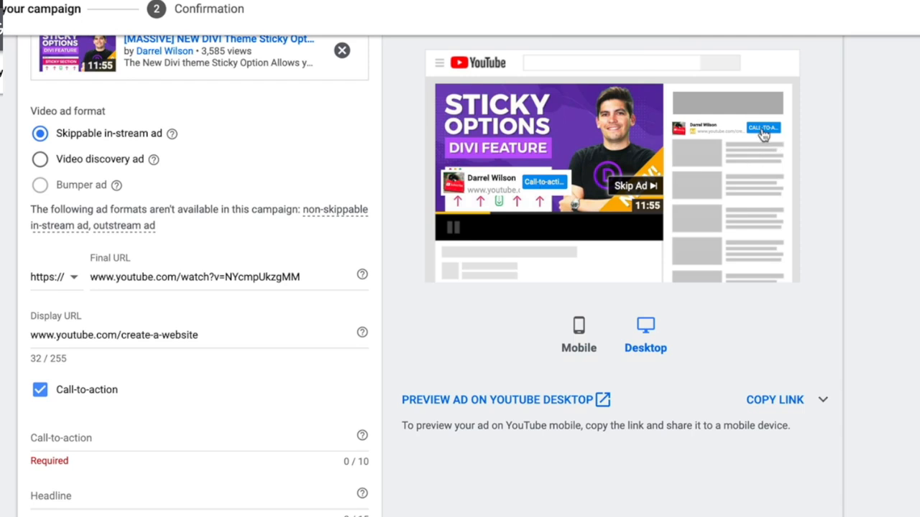
left_click(39, 390)
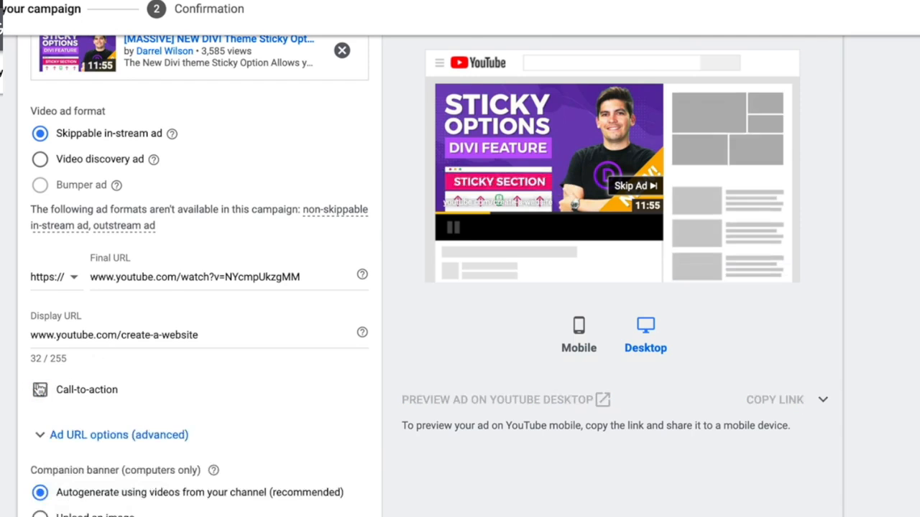
Step: Try the image upload option for the companion banner and return it to autogenerating from the channel's videos
scroll(39, 388, "down", 2)
scroll(39, 381, "up", 1)
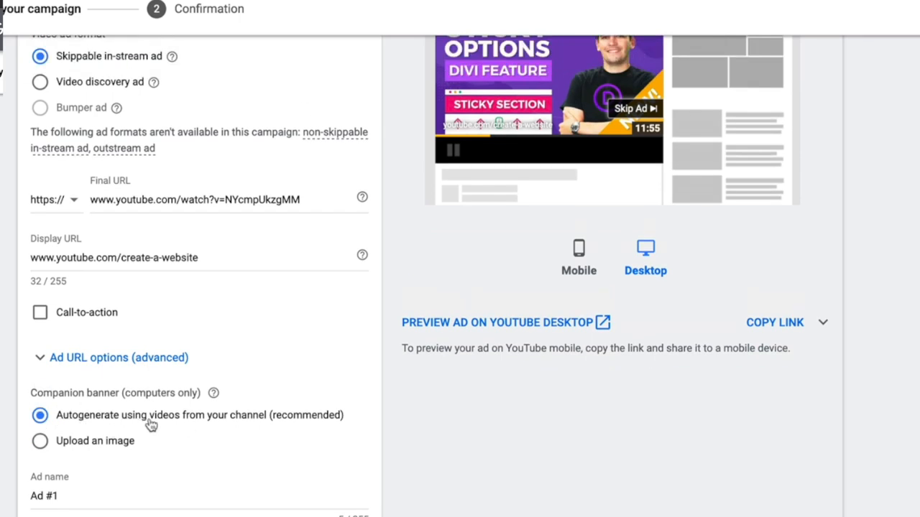
scroll(207, 423, "up", 1)
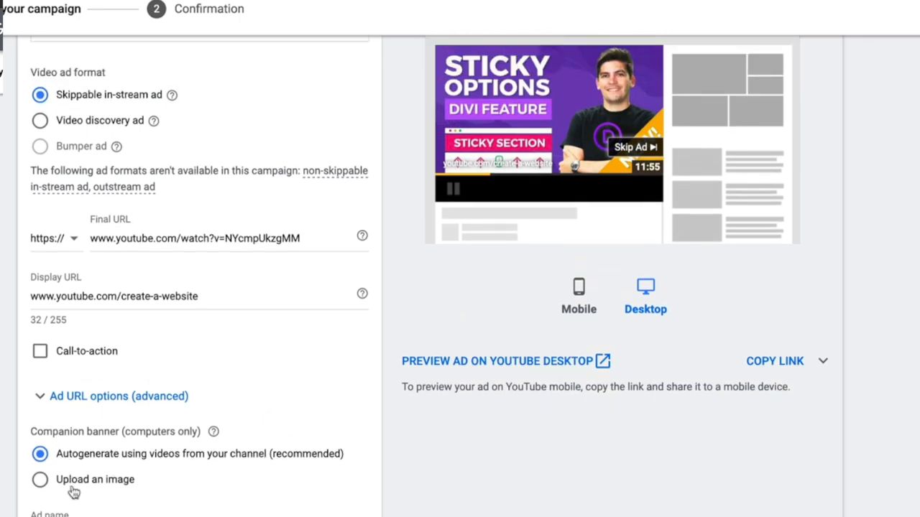
left_click(71, 487)
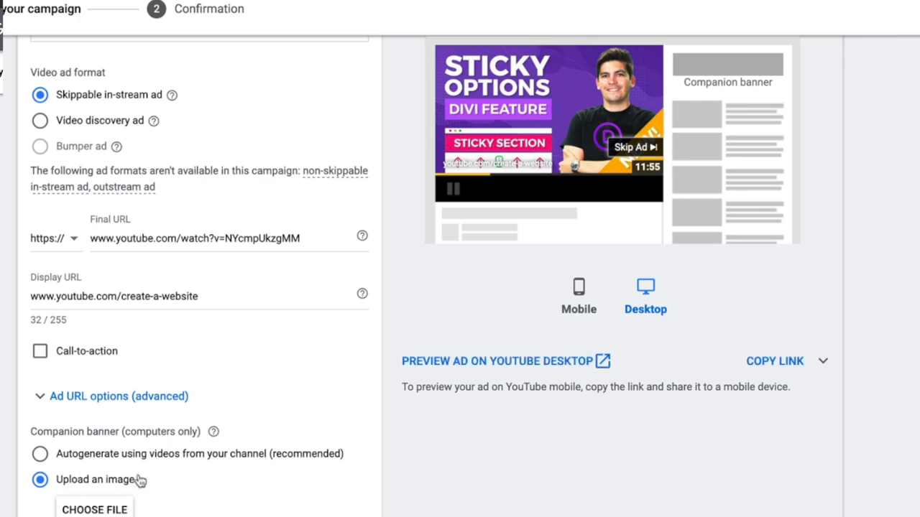
left_click(103, 454)
Step: Name the ad "Web Design Agency Ad" and create the campaign
scroll(250, 421, "down", 2)
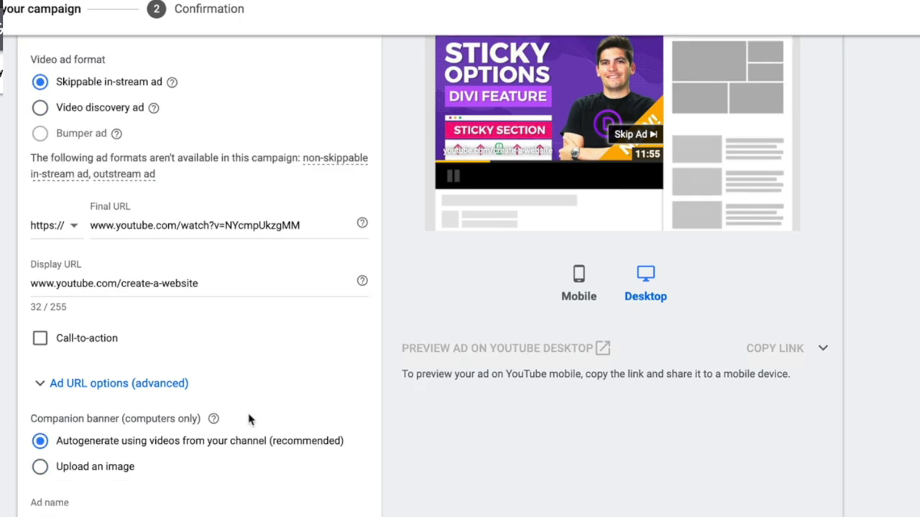
triple_click(198, 467)
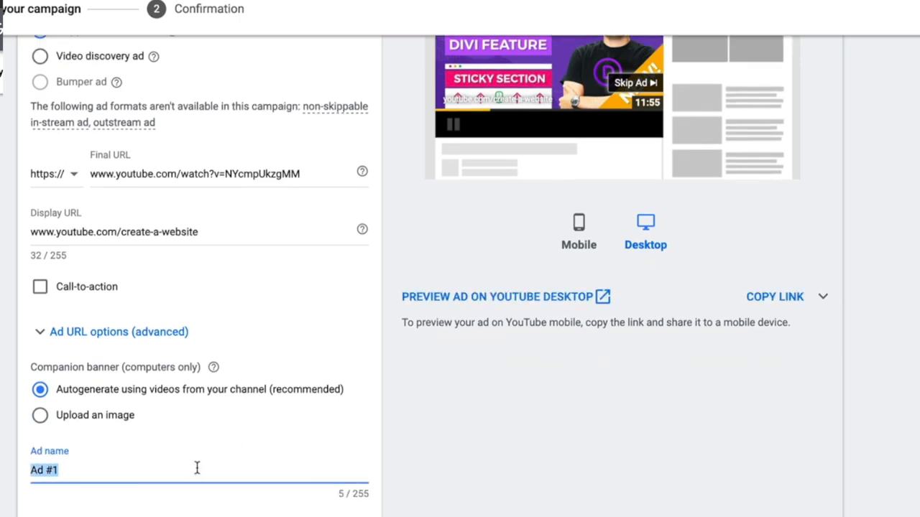
type("Web Design Age")
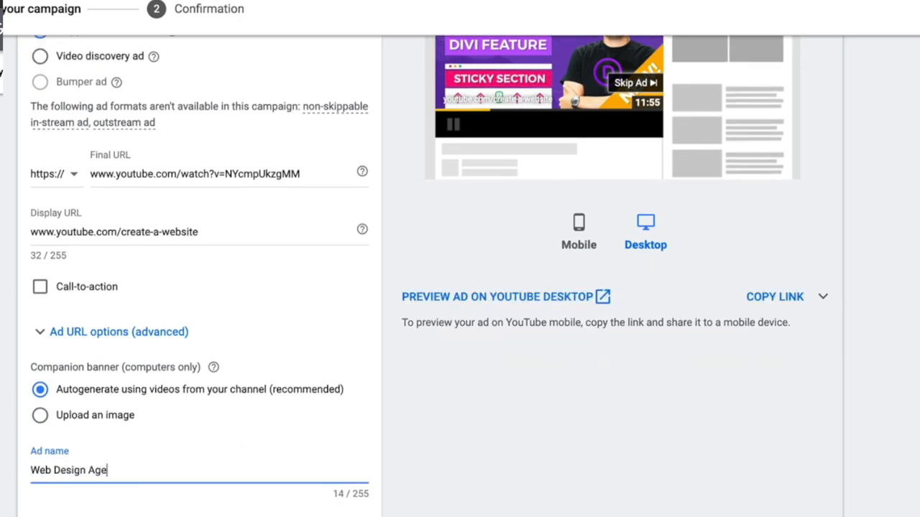
type("ncy Ad")
key("Tab")
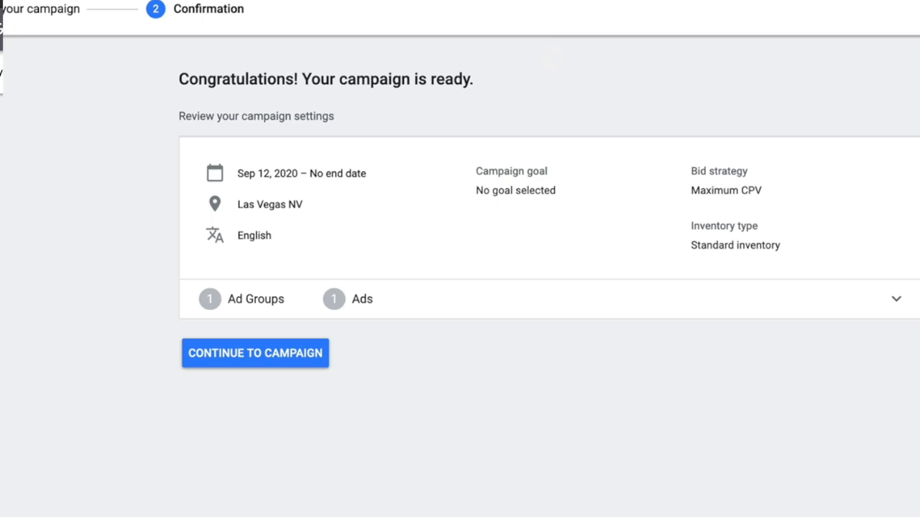
Step: Review the campaign's dates, location and language on the confirmation page and continue to the campaign
left_click_drag(238, 173, 358, 168)
left_click_drag(235, 205, 314, 208)
left_click(239, 231)
left_click(262, 365)
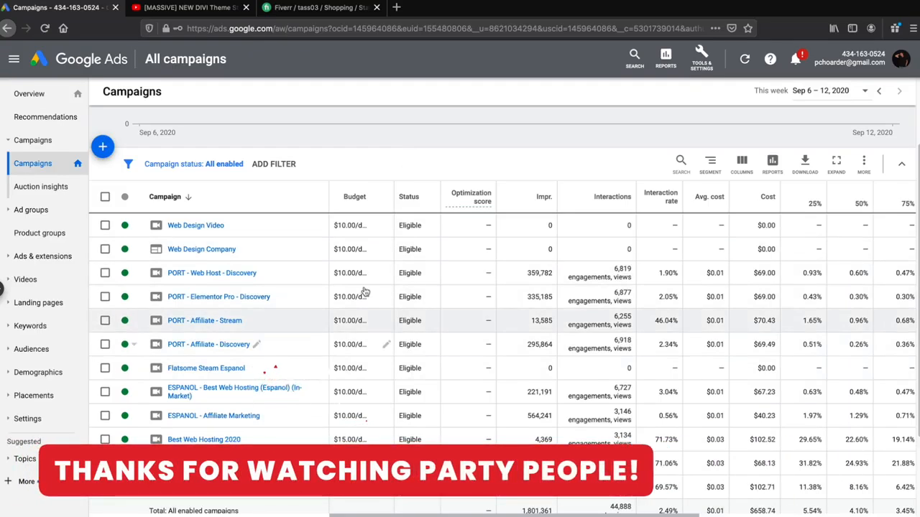
Step: Look over the list of all campaigns and set its date range to All time
scroll(370, 374, "down", 3)
left_click_drag(333, 420, 367, 420)
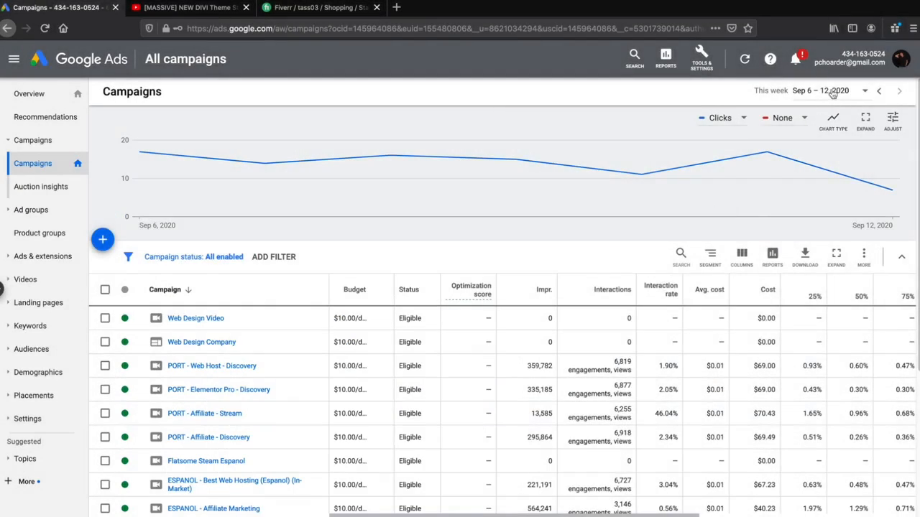
left_click(833, 91)
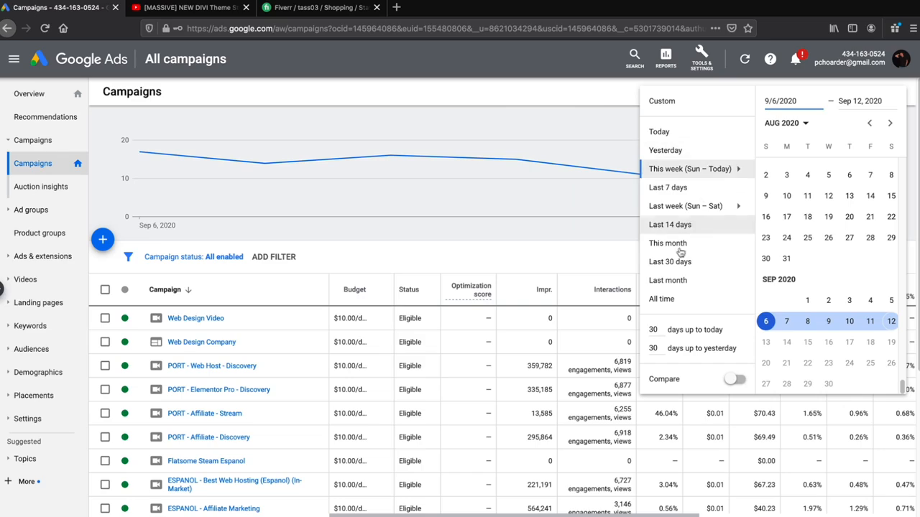
left_click(665, 299)
Step: Examine the all-time campaign statistics, including the account's total cost, interactions and the earned subscribers, likes and views
scroll(507, 262, "down", 3)
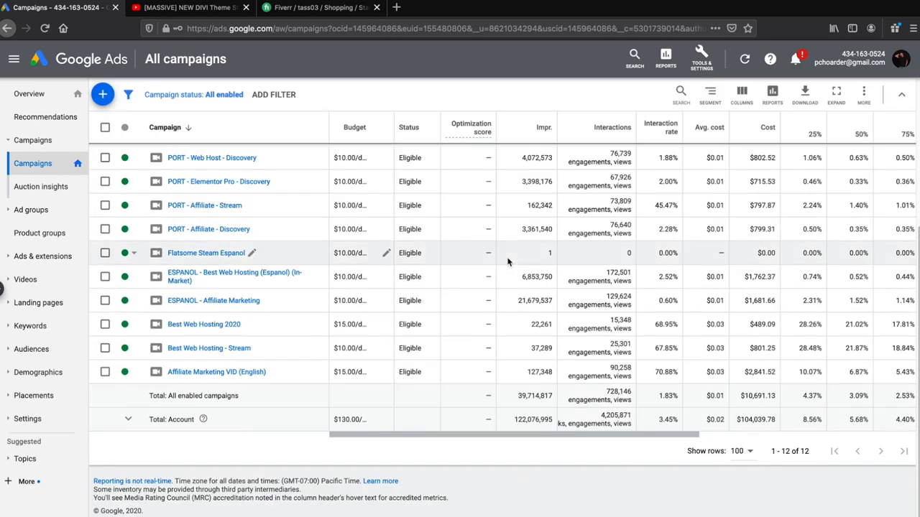
left_click_drag(612, 434, 490, 435)
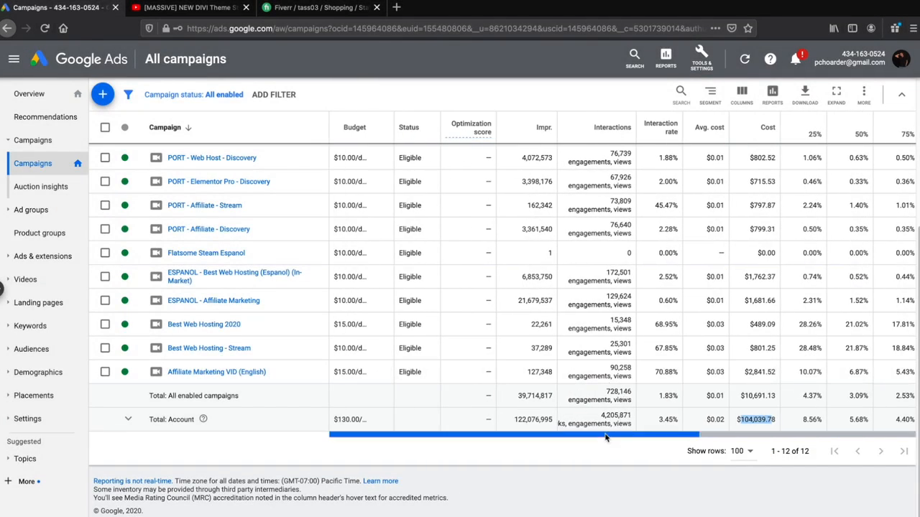
left_click_drag(607, 435, 789, 434)
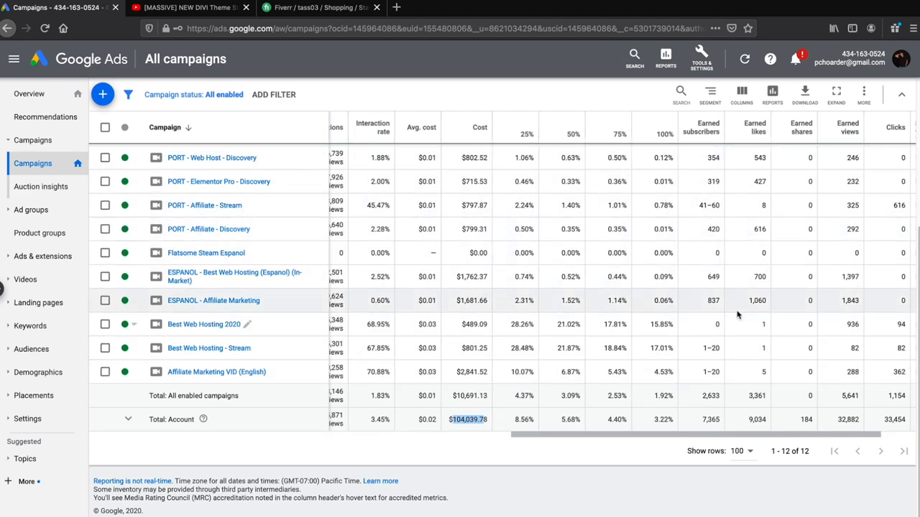
left_click_drag(704, 435, 523, 435)
scroll(465, 399, "up", 4)
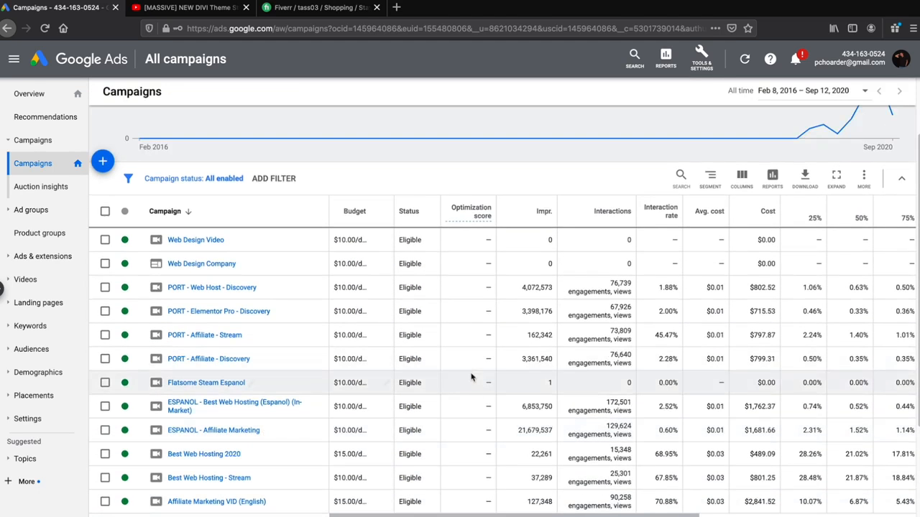